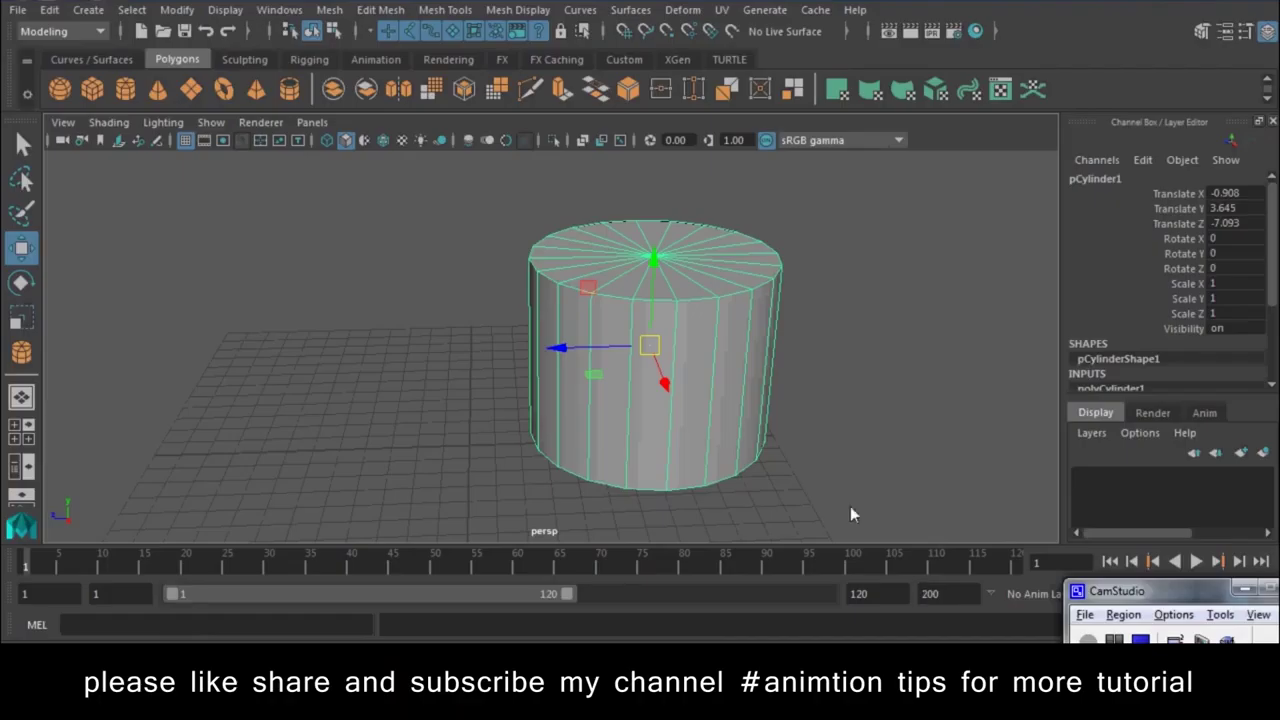
- Deselect the polygon cylinder by clicking empty space in the perspective view
{"action": "left_click", "coordinate": [908, 370]}
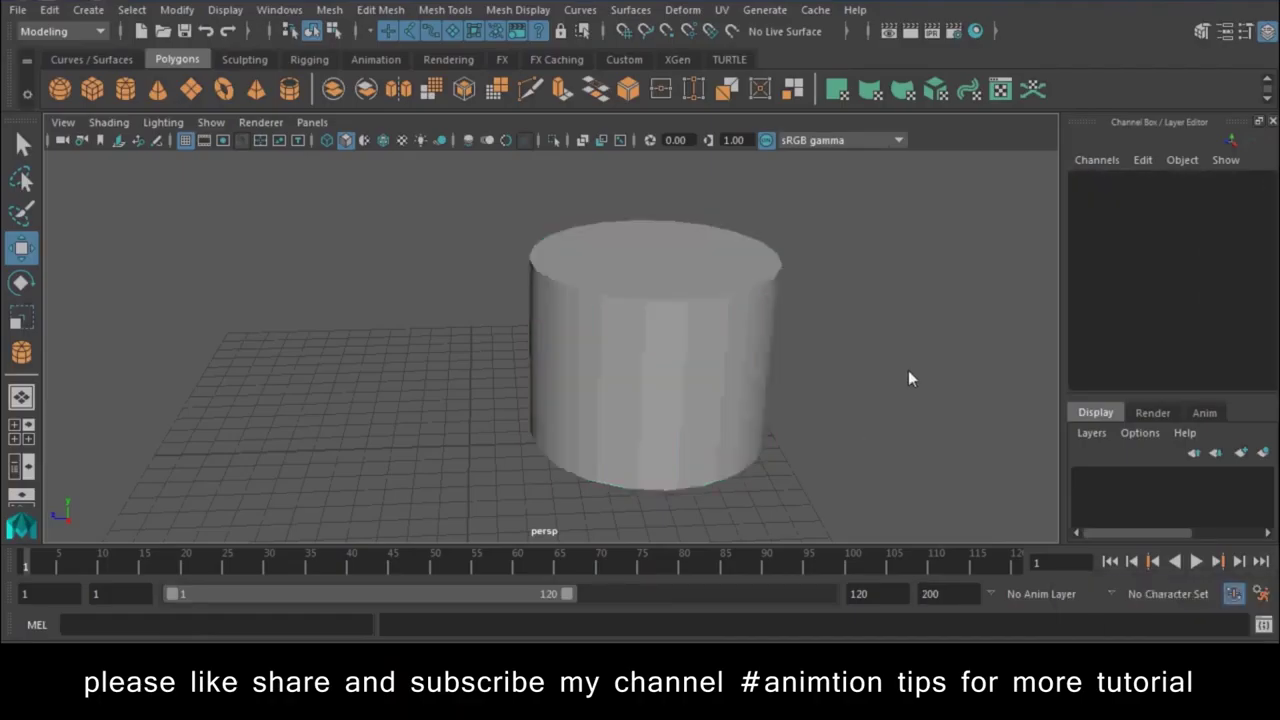
- Extrude the cylinder's top face and scale it inward to form a thick rim
{"action": "scroll", "coordinate": [659, 377], "scroll_direction": "down", "scroll_amount": 5}
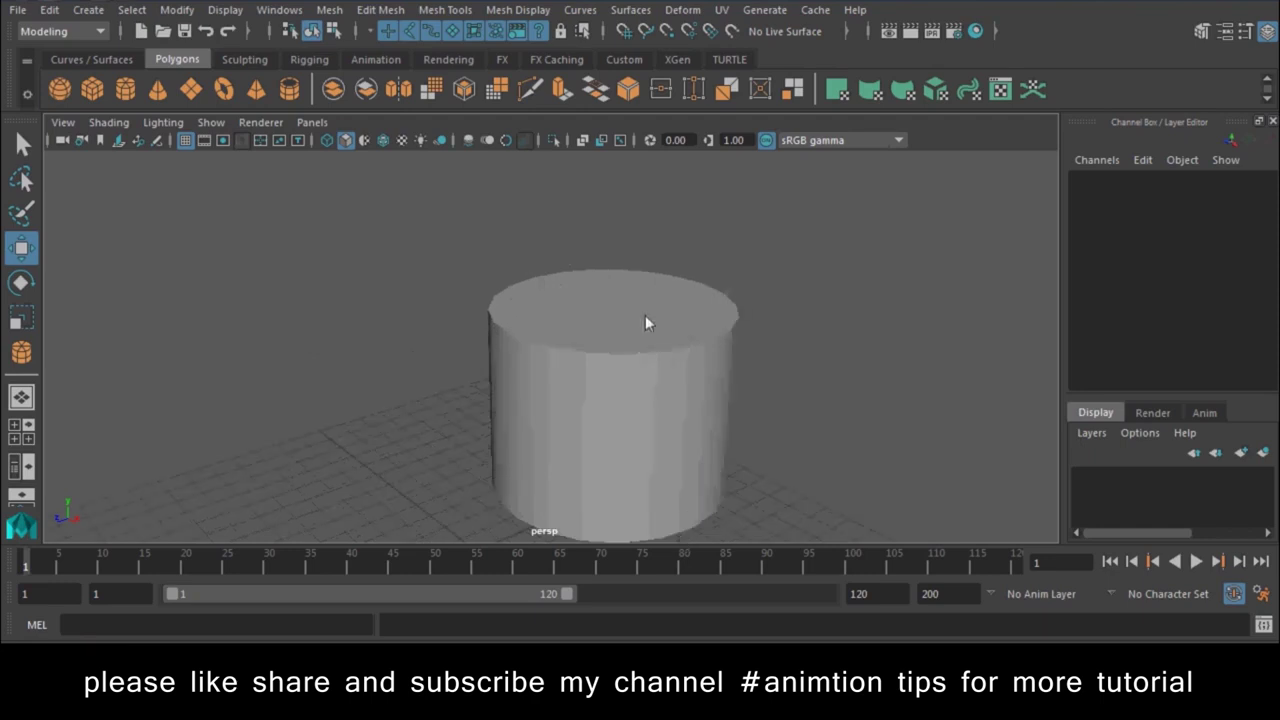
{"action": "right_click_drag", "start_coordinate": [645, 178], "coordinate": [645, 140]}
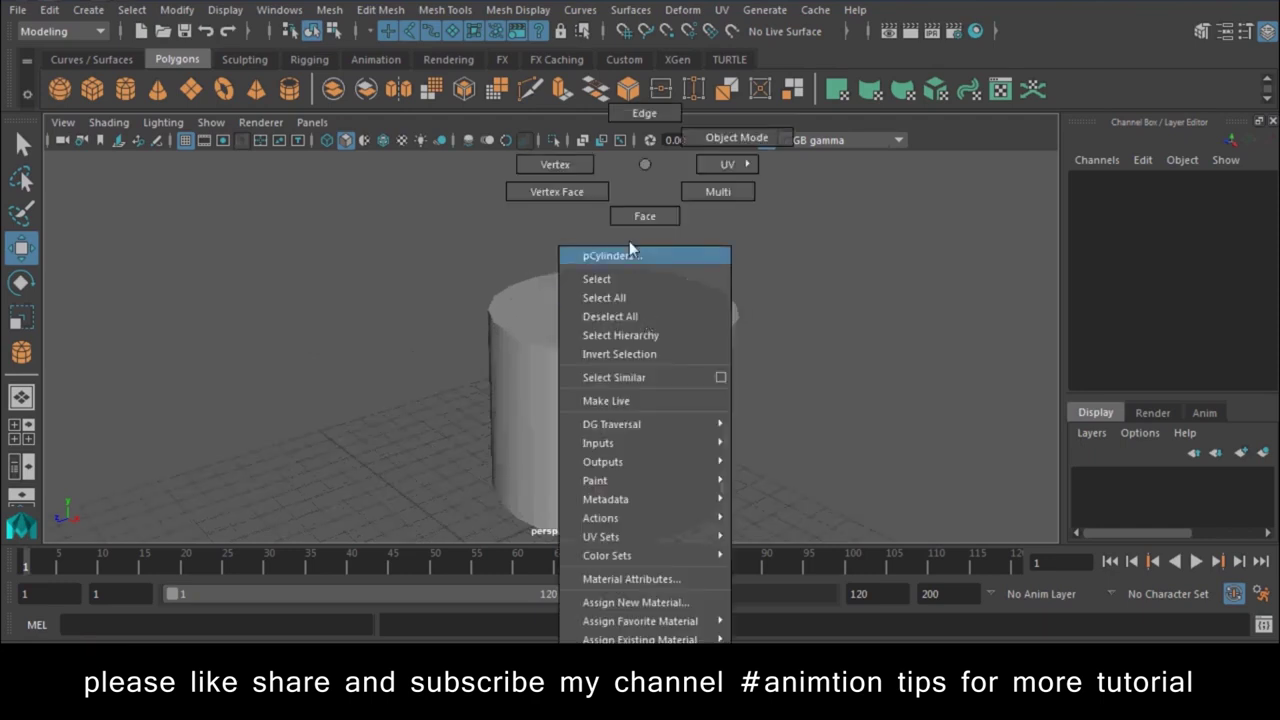
{"action": "left_click_drag", "start_coordinate": [738, 362], "coordinate": [816, 263], "text": "alt"}
{"action": "left_click", "coordinate": [620, 310]}
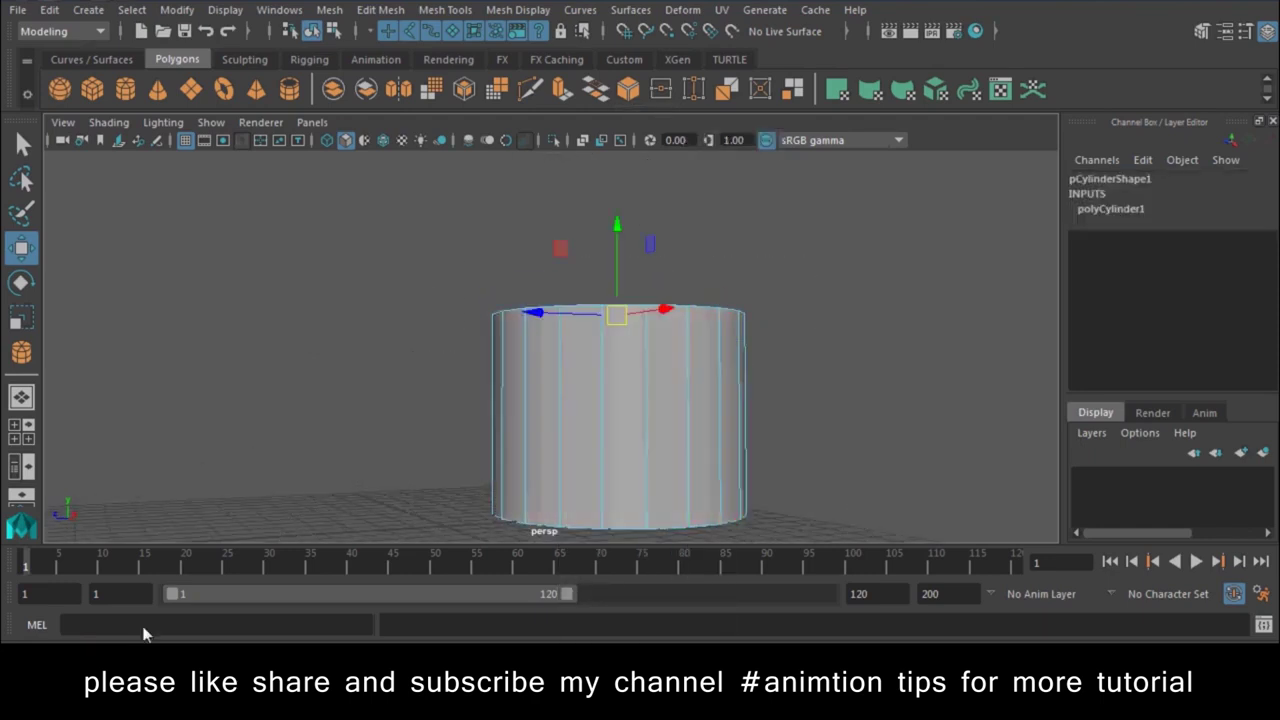
{"action": "left_click_drag", "start_coordinate": [600, 300], "coordinate": [562, 345], "text": "alt"}
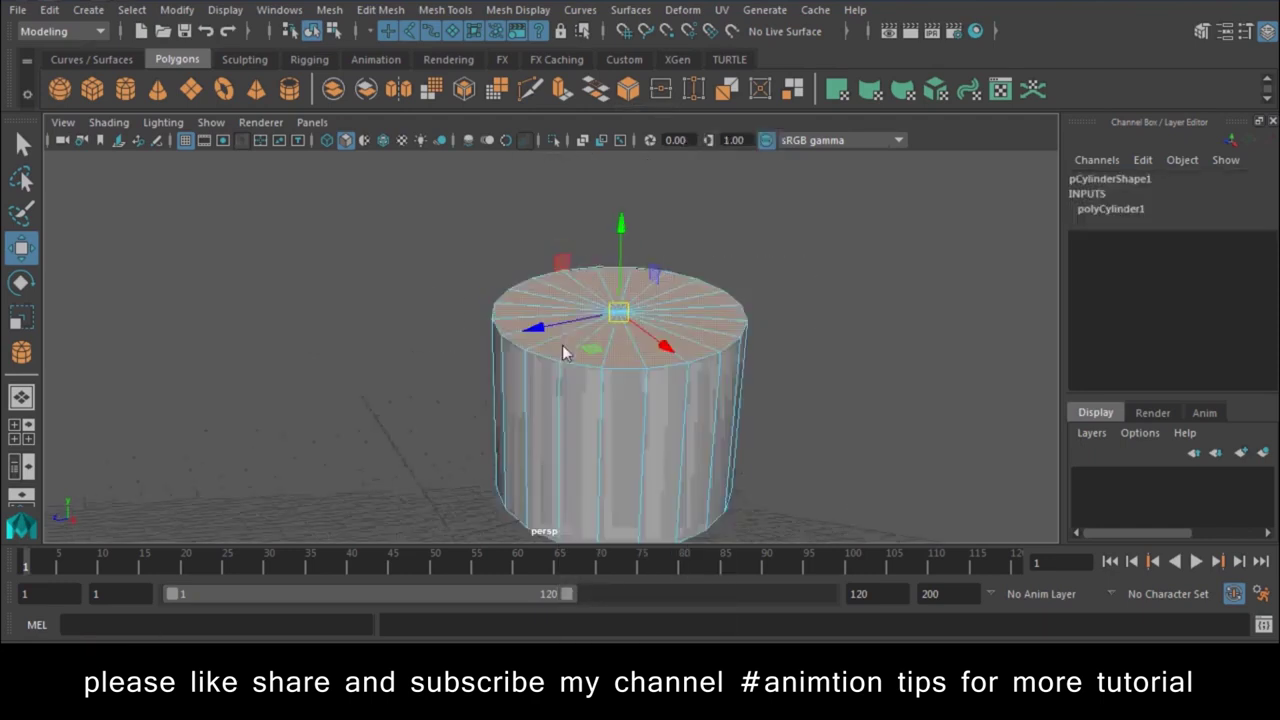
{"action": "left_click", "coordinate": [563, 90]}
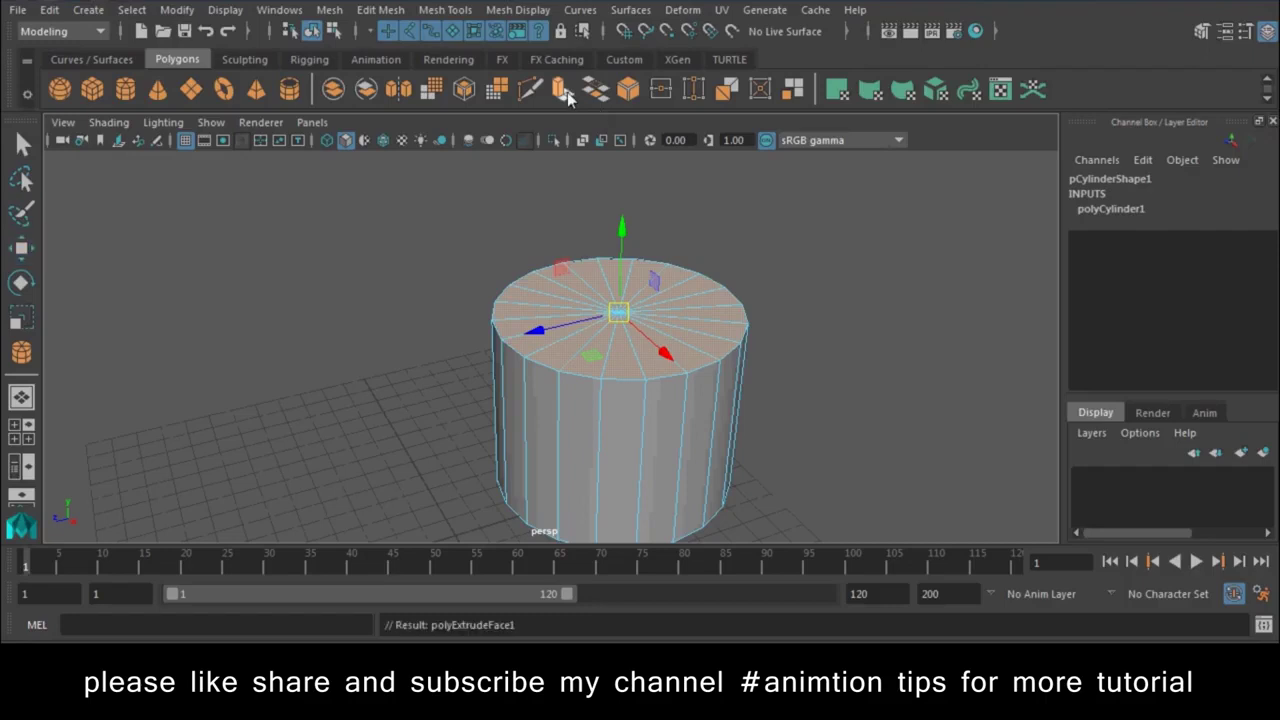
{"action": "left_click", "coordinate": [680, 335]}
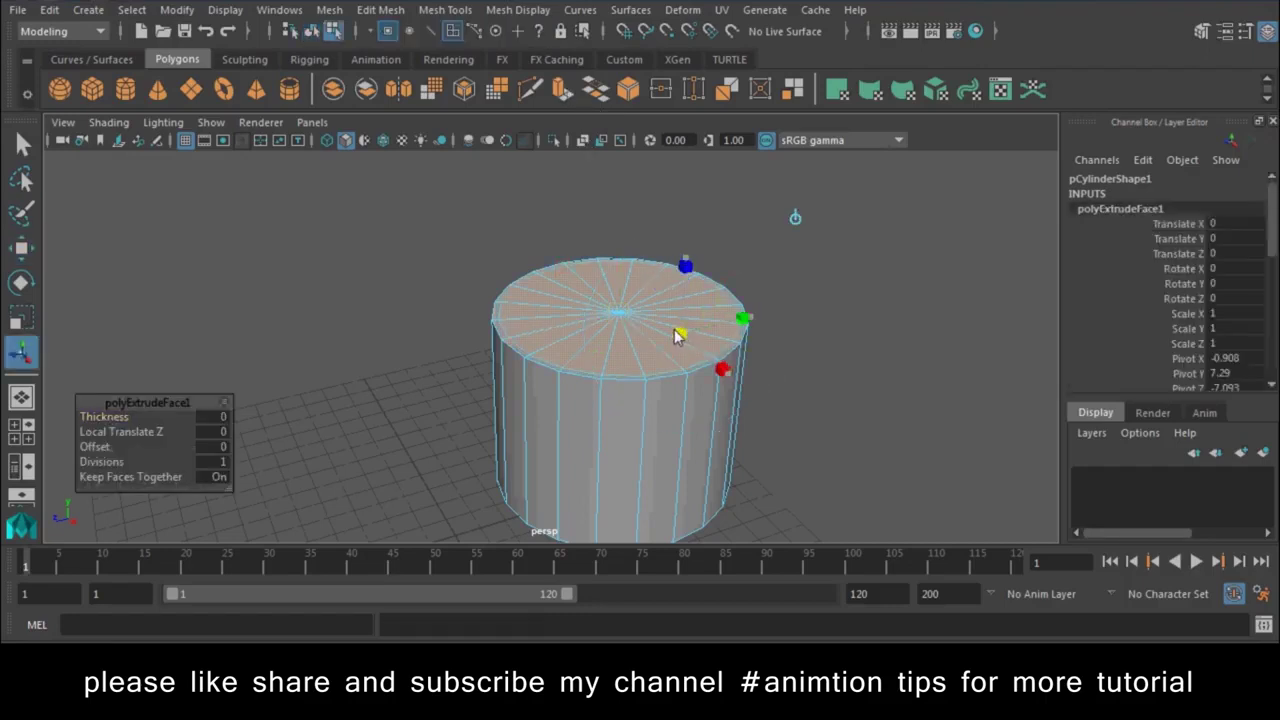
- Extrude the inner face again and push it down to hollow the cup, then return to Object Mode
{"action": "key", "text": "ctrl+e"}
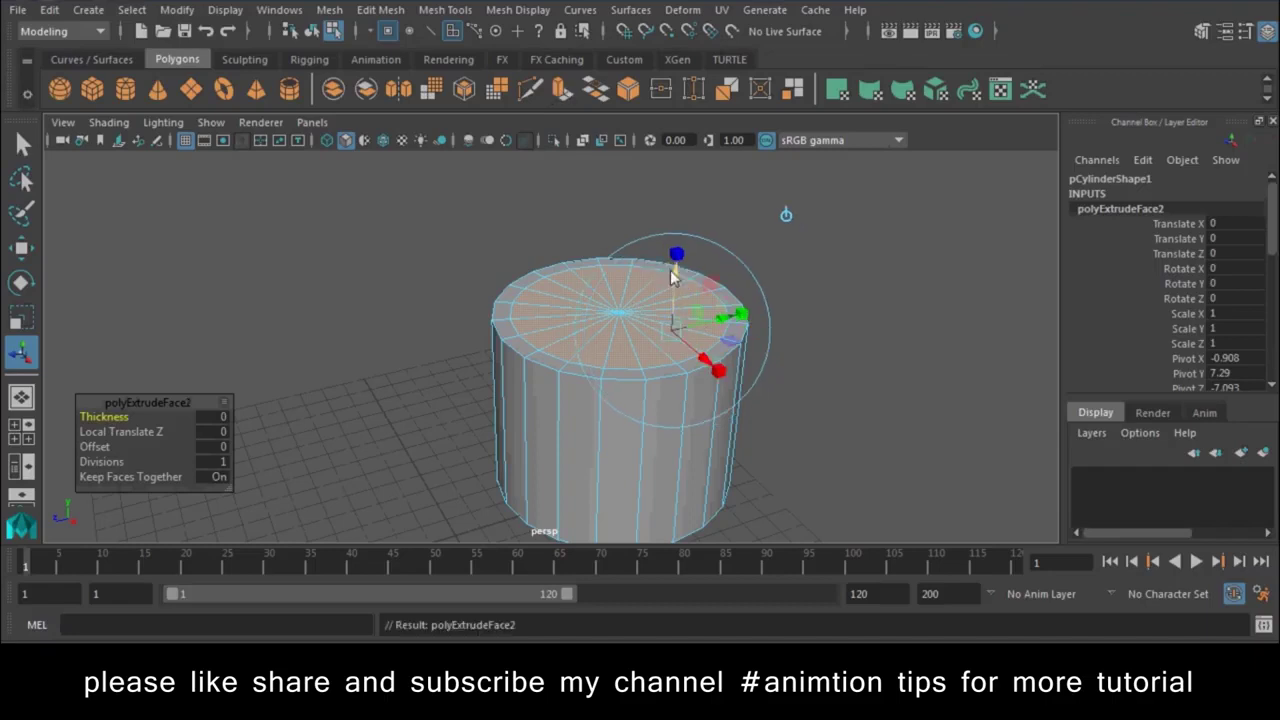
{"action": "left_click_drag", "start_coordinate": [672, 330], "coordinate": [673, 398]}
{"action": "key", "text": "w"}
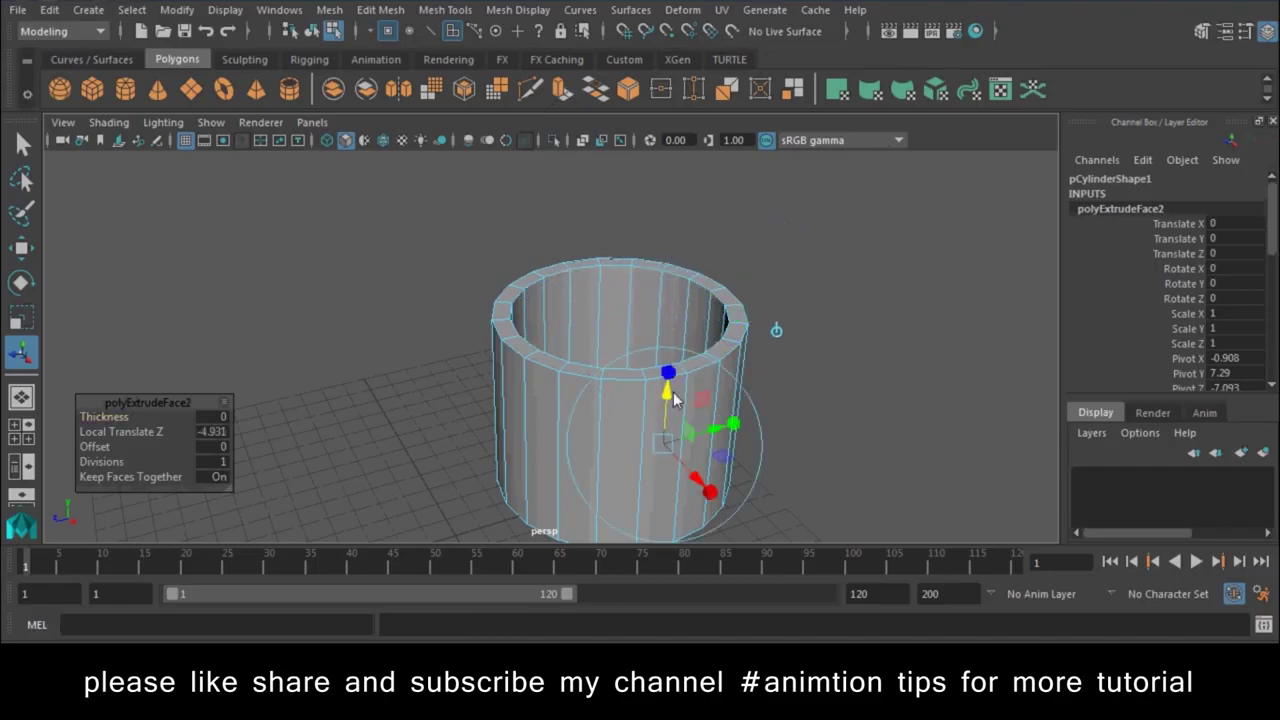
{"action": "right_click_drag", "start_coordinate": [680, 195], "coordinate": [800, 144]}
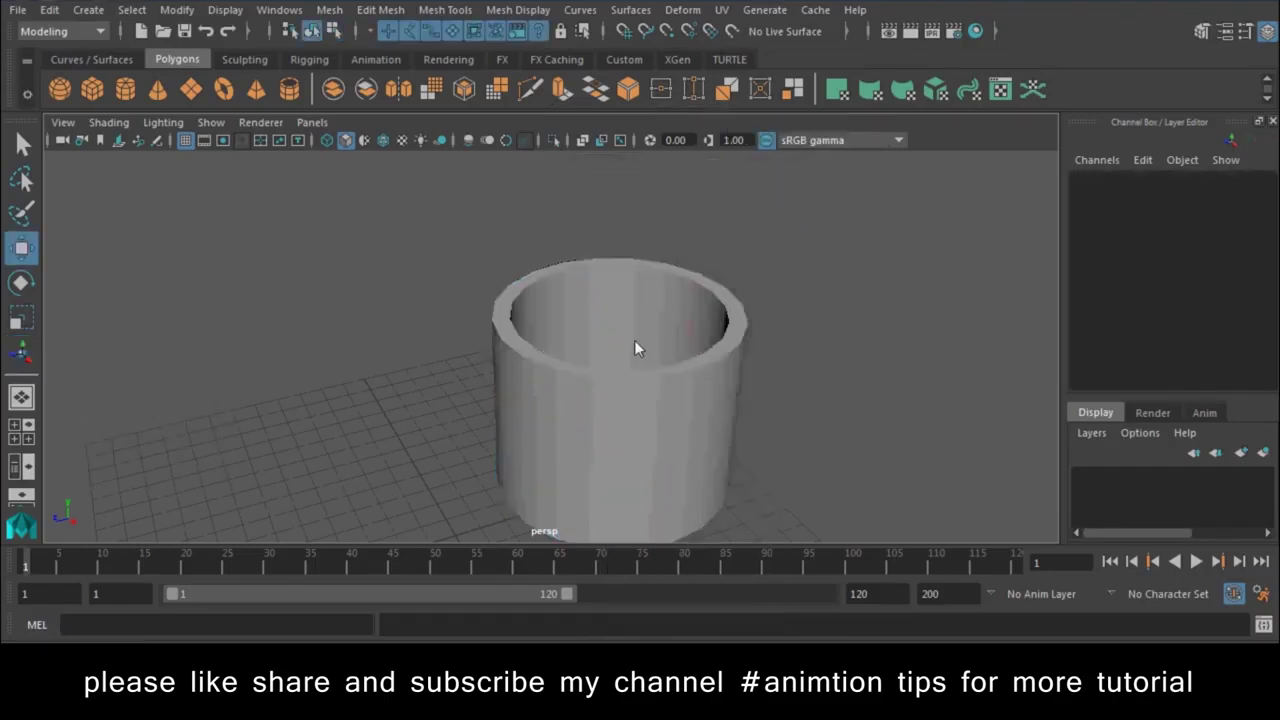
{"action": "left_click", "coordinate": [634, 340]}
- Insert two horizontal edge loops around the cup with Insert Edge Loop
{"action": "left_click_drag", "start_coordinate": [555, 379], "coordinate": [734, 245], "text": "alt"}
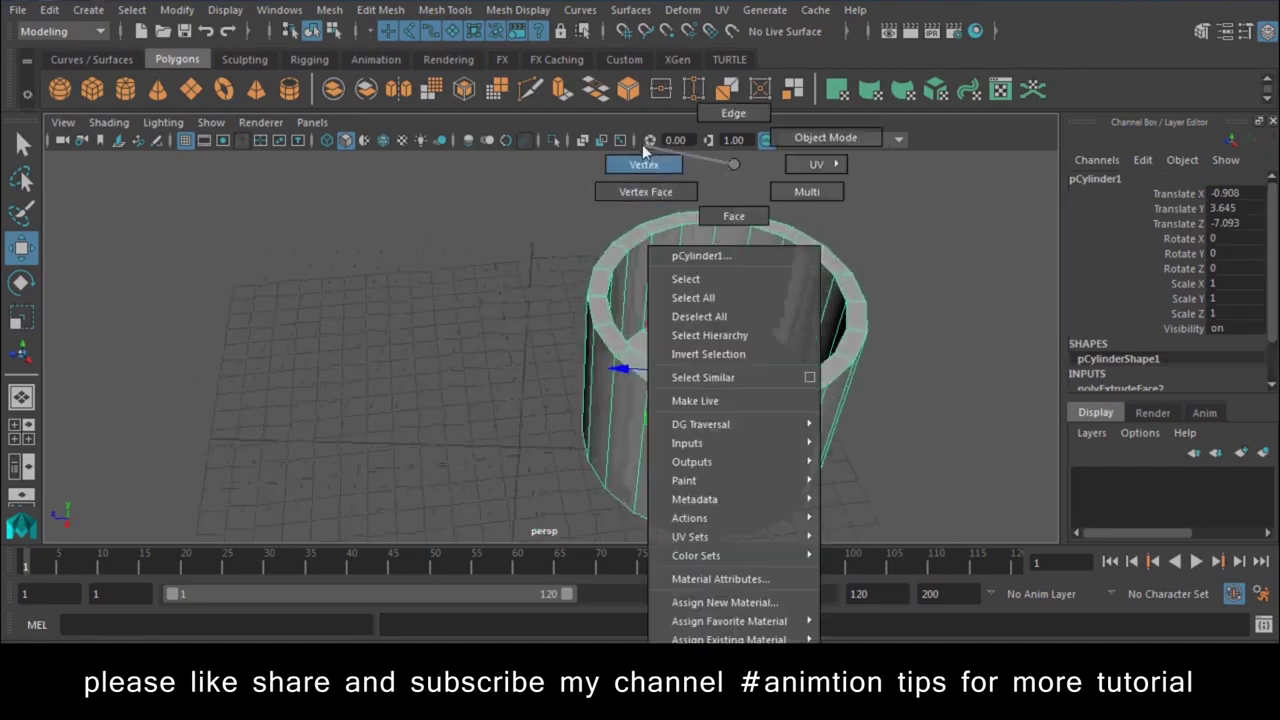
{"action": "right_click_drag", "start_coordinate": [734, 245], "coordinate": [642, 144]}
{"action": "left_click_drag", "start_coordinate": [642, 150], "coordinate": [658, 275], "text": "alt"}
{"action": "left_click", "coordinate": [468, 12]}
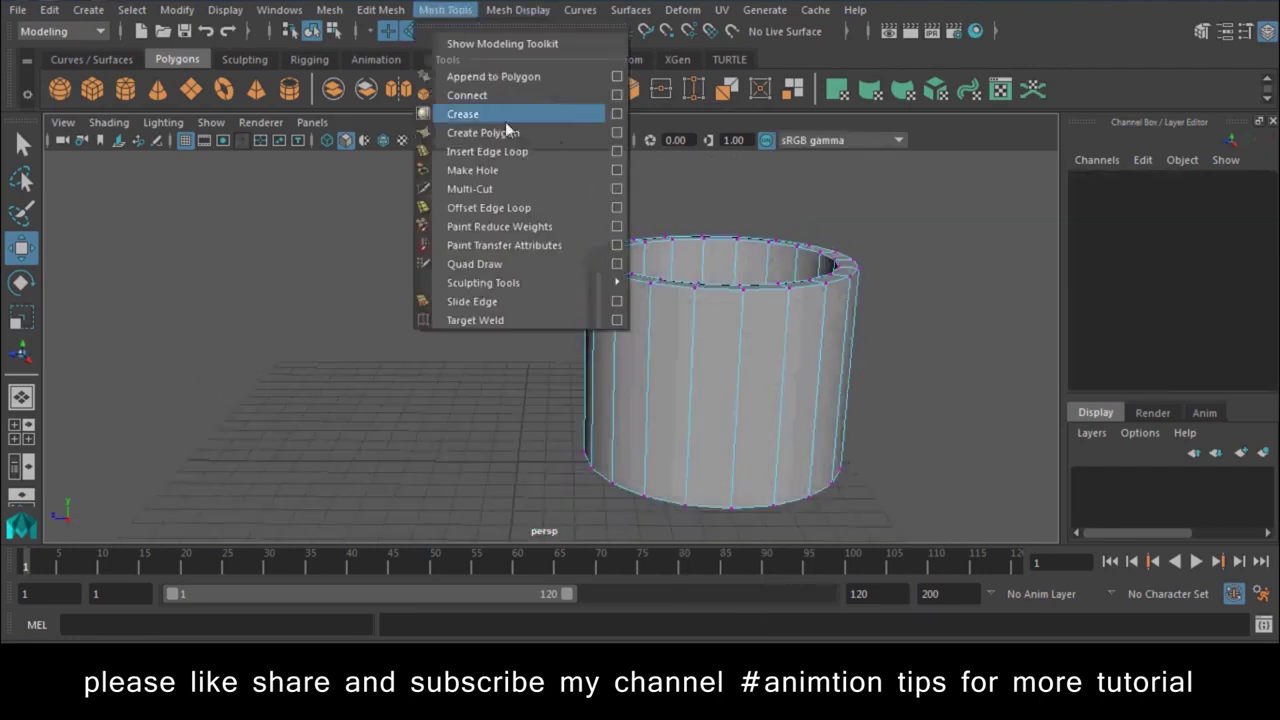
{"action": "left_click", "coordinate": [510, 149]}
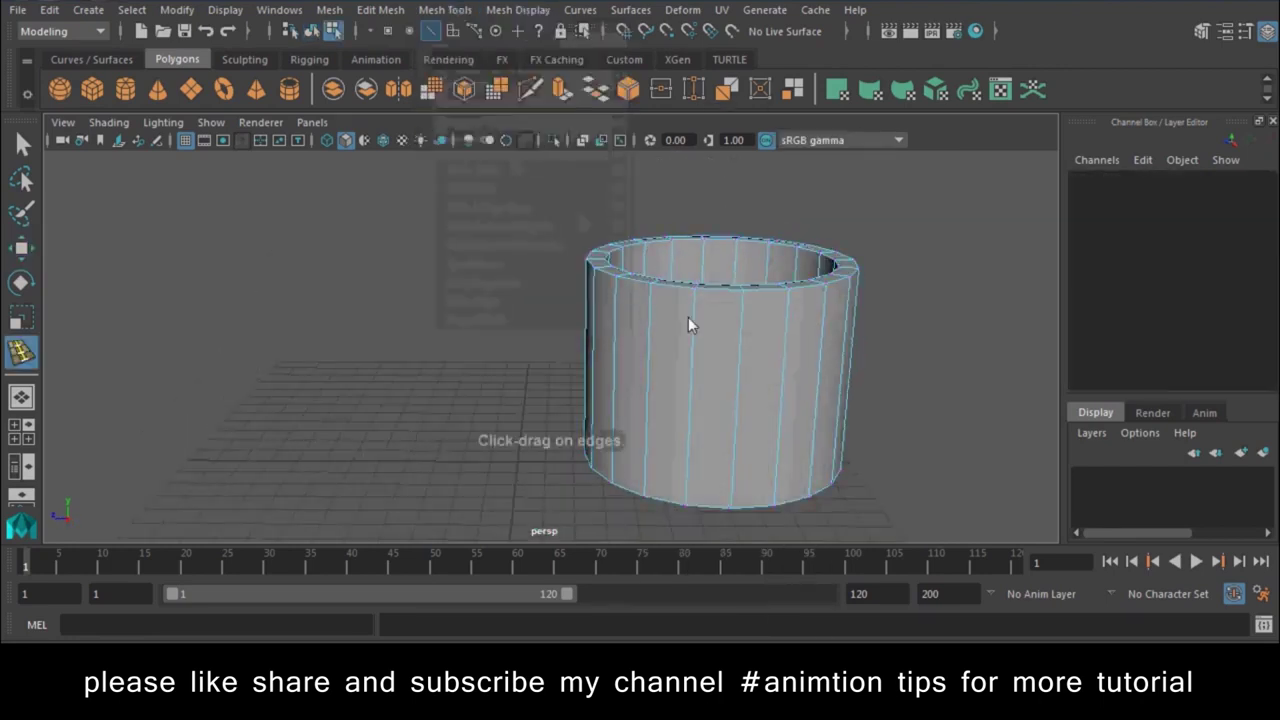
{"action": "left_click", "coordinate": [694, 391]}
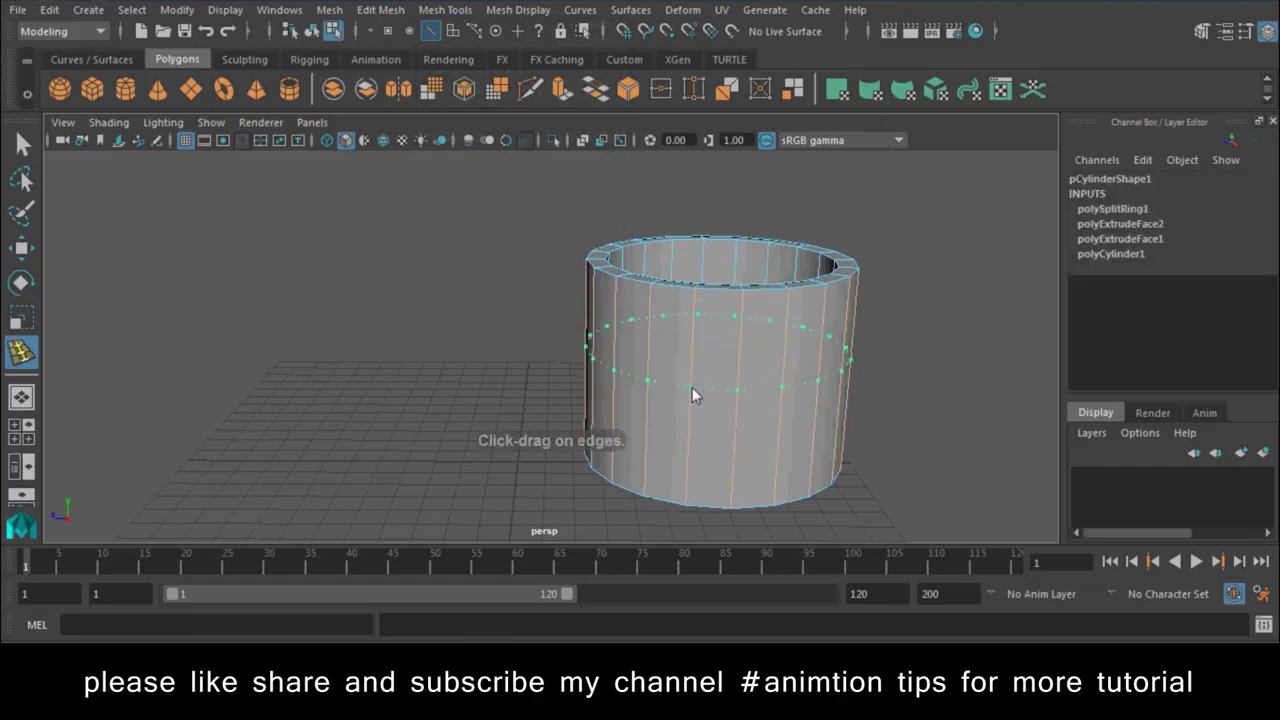
{"action": "left_click", "coordinate": [695, 387]}
- Box-select the rim vertices on one side and pull them outward along X into a spout
{"action": "key", "text": "w"}
{"action": "right_click", "coordinate": [638, 255]}
{"action": "left_click", "coordinate": [578, 164]}
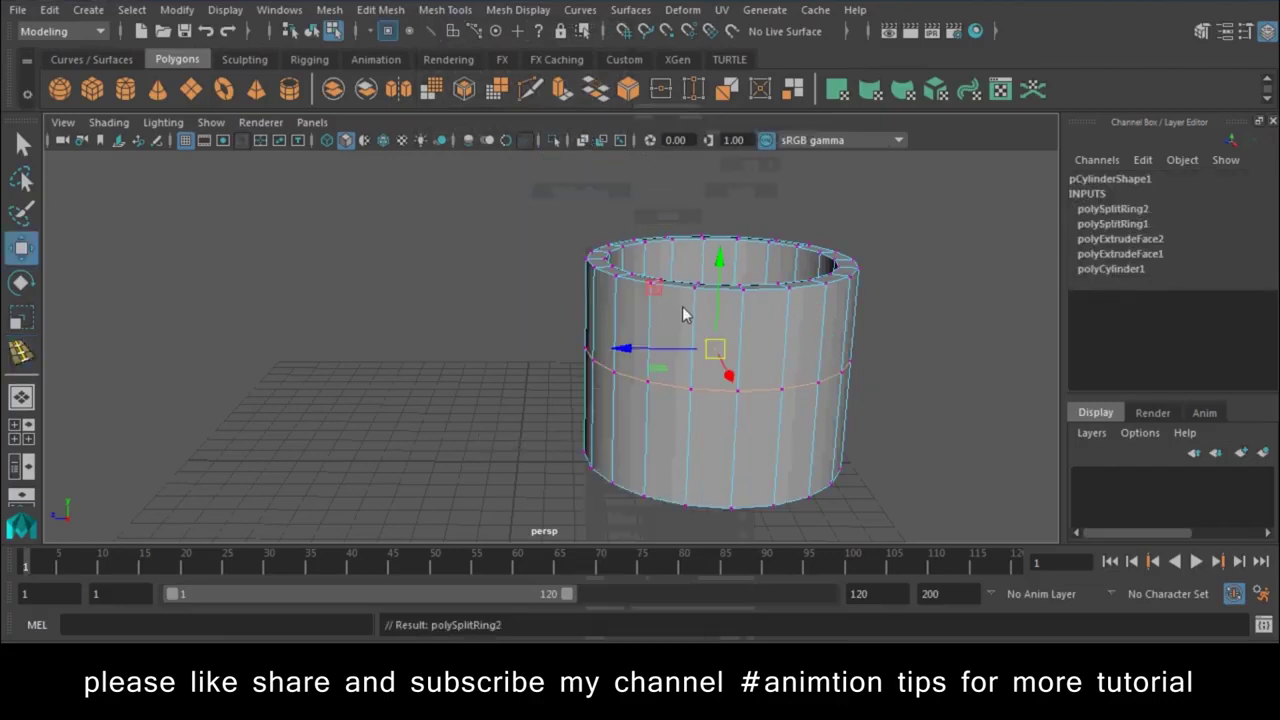
{"action": "left_click_drag", "start_coordinate": [682, 306], "coordinate": [610, 352], "text": "alt"}
{"action": "mouse_move", "coordinate": [540, 252]}
{"action": "left_mouse_down"}
{"action": "mouse_move", "coordinate": [616, 338]}
{"action": "mouse_move", "coordinate": [649, 318]}
{"action": "left_mouse_up"}
{"action": "left_click_drag", "start_coordinate": [507, 262], "coordinate": [449, 260]}
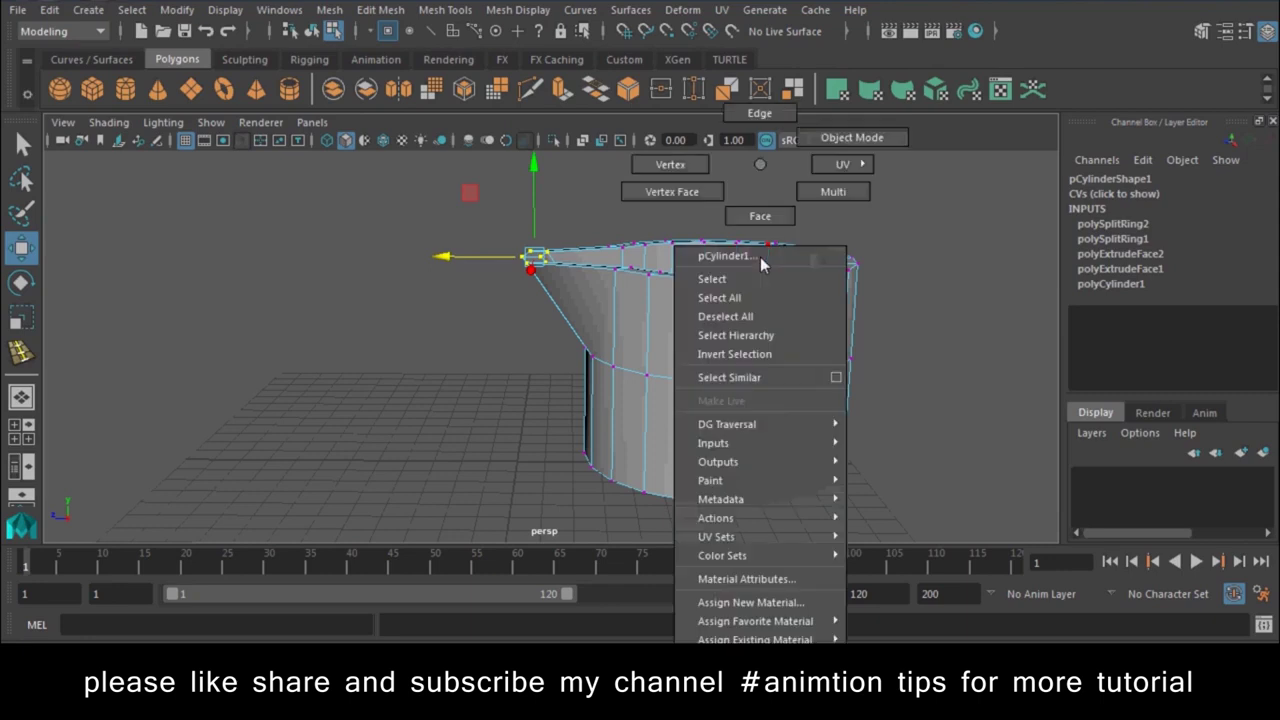
{"action": "right_click_drag", "start_coordinate": [686, 258], "coordinate": [757, 140]}
{"action": "left_click", "coordinate": [743, 327]}
- Insert supporting edge loops near the inner rim, under the top rim and around the spout
{"action": "key", "text": "3"}
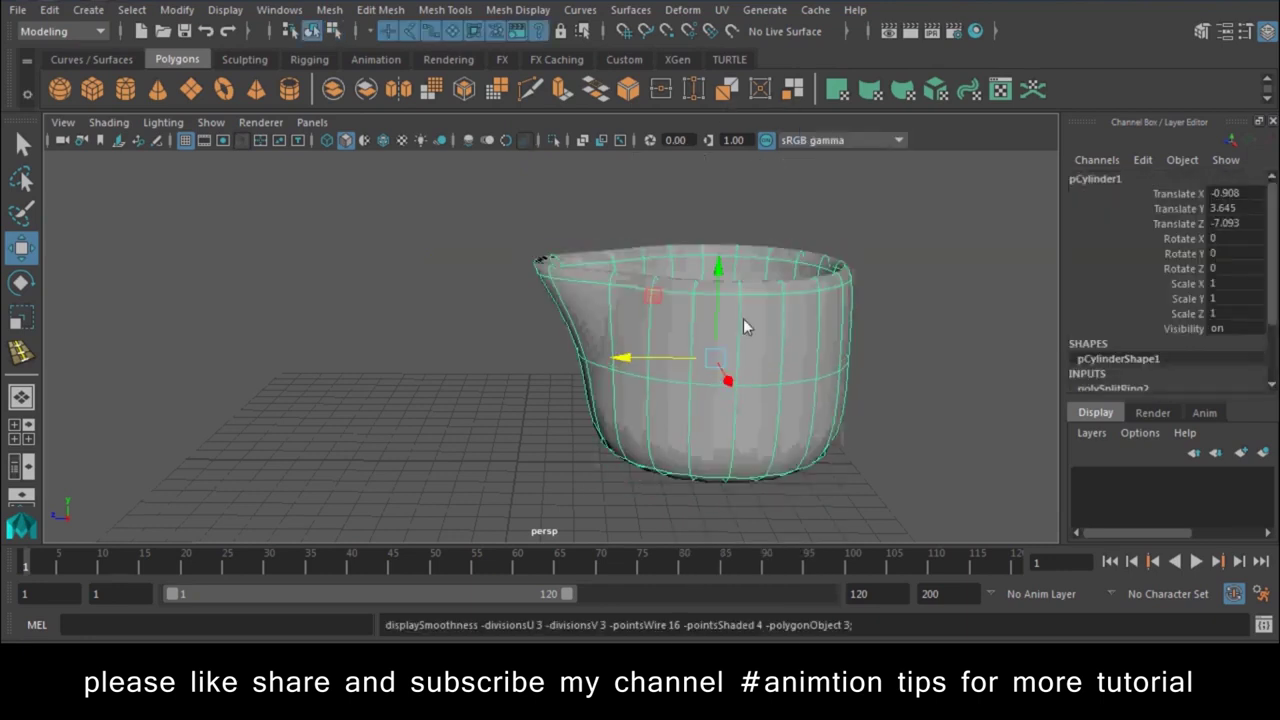
{"action": "left_click_drag", "start_coordinate": [743, 318], "coordinate": [787, 393], "text": "alt"}
{"action": "left_click", "coordinate": [445, 9]}
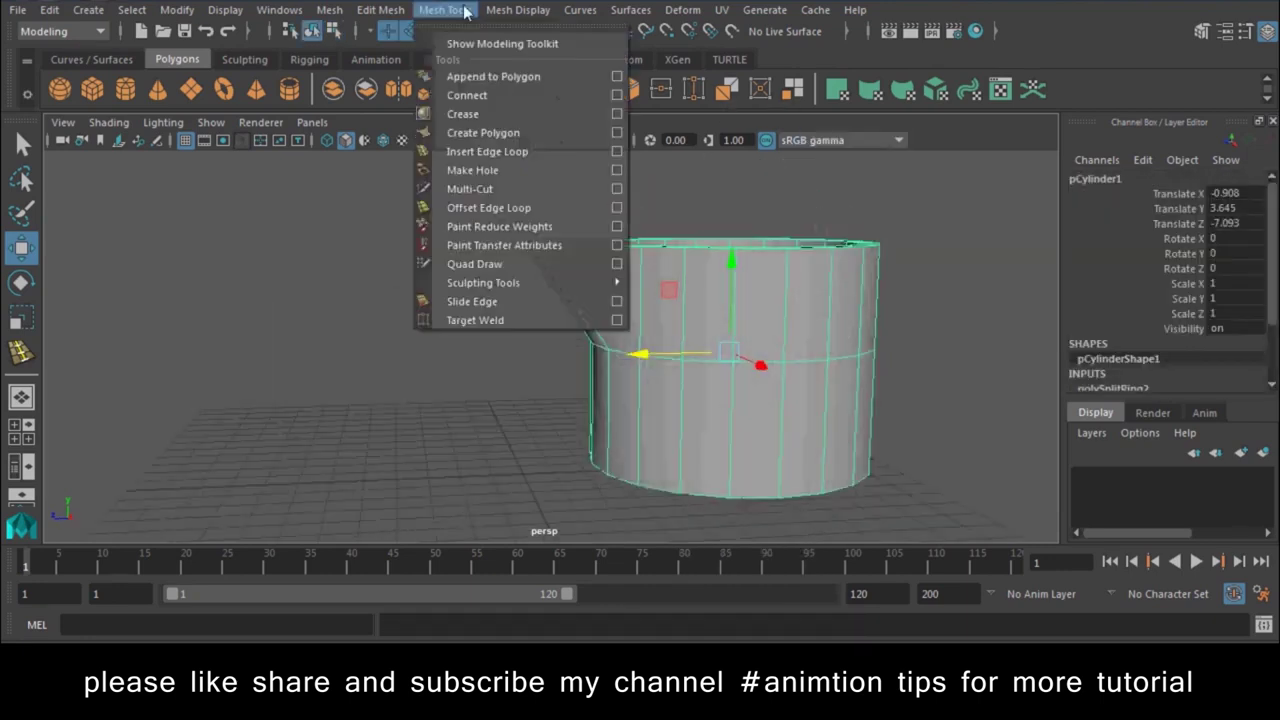
{"action": "left_click", "coordinate": [505, 151]}
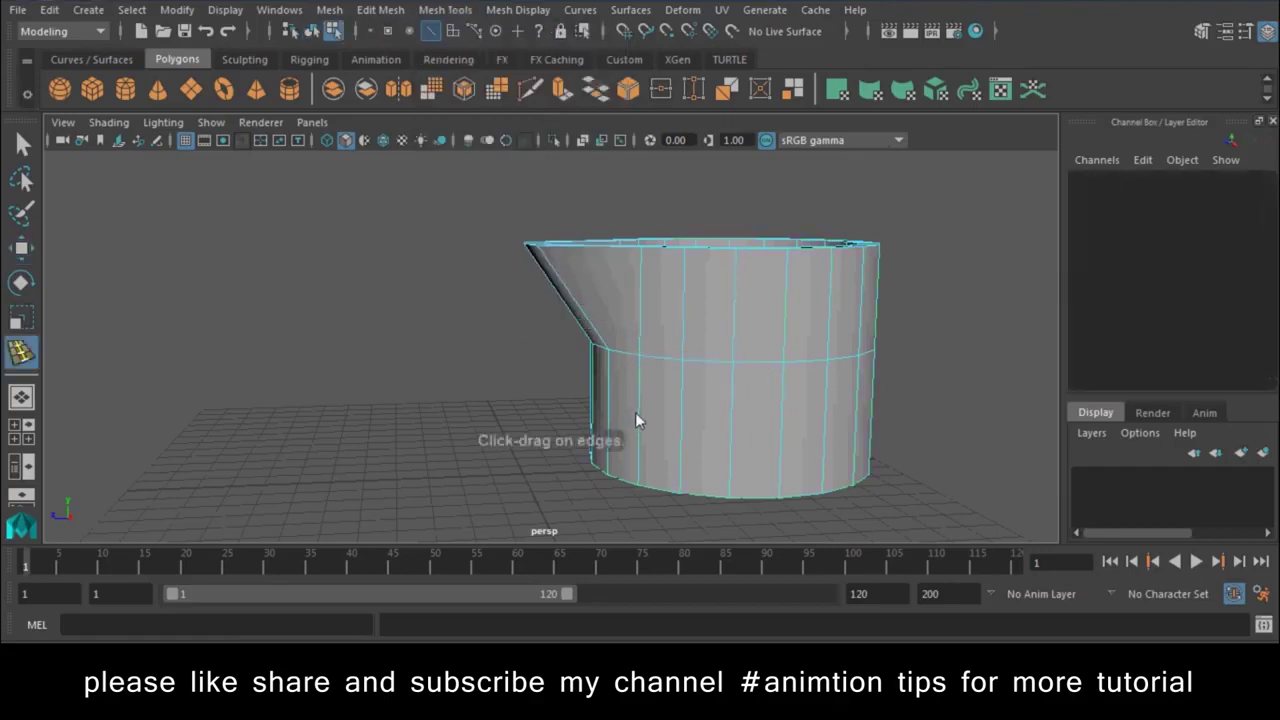
{"action": "left_click", "coordinate": [640, 477]}
{"action": "mouse_move", "coordinate": [640, 477]}
{"action": "left_mouse_down", "text": "alt"}
{"action": "mouse_move", "coordinate": [718, 349]}
{"action": "mouse_move", "coordinate": [716, 296]}
{"action": "mouse_move", "coordinate": [743, 236]}
{"action": "left_mouse_up", "text": "alt"}
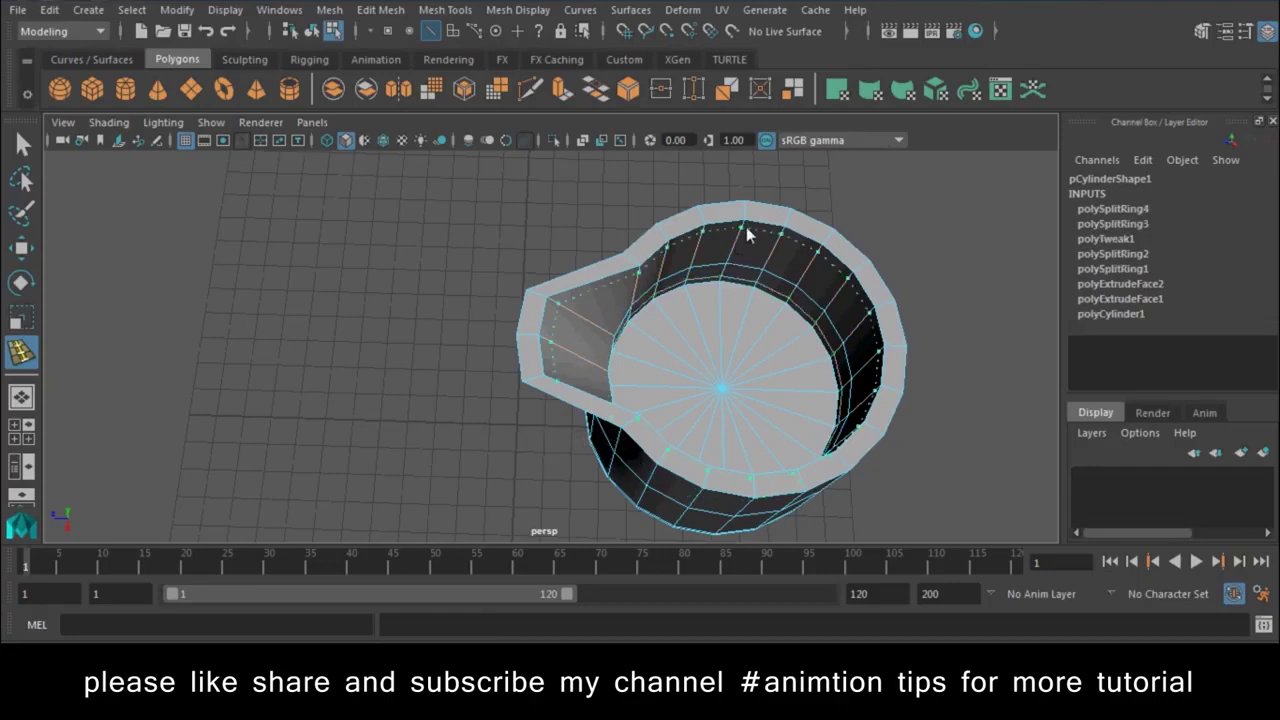
{"action": "left_click", "coordinate": [746, 224]}
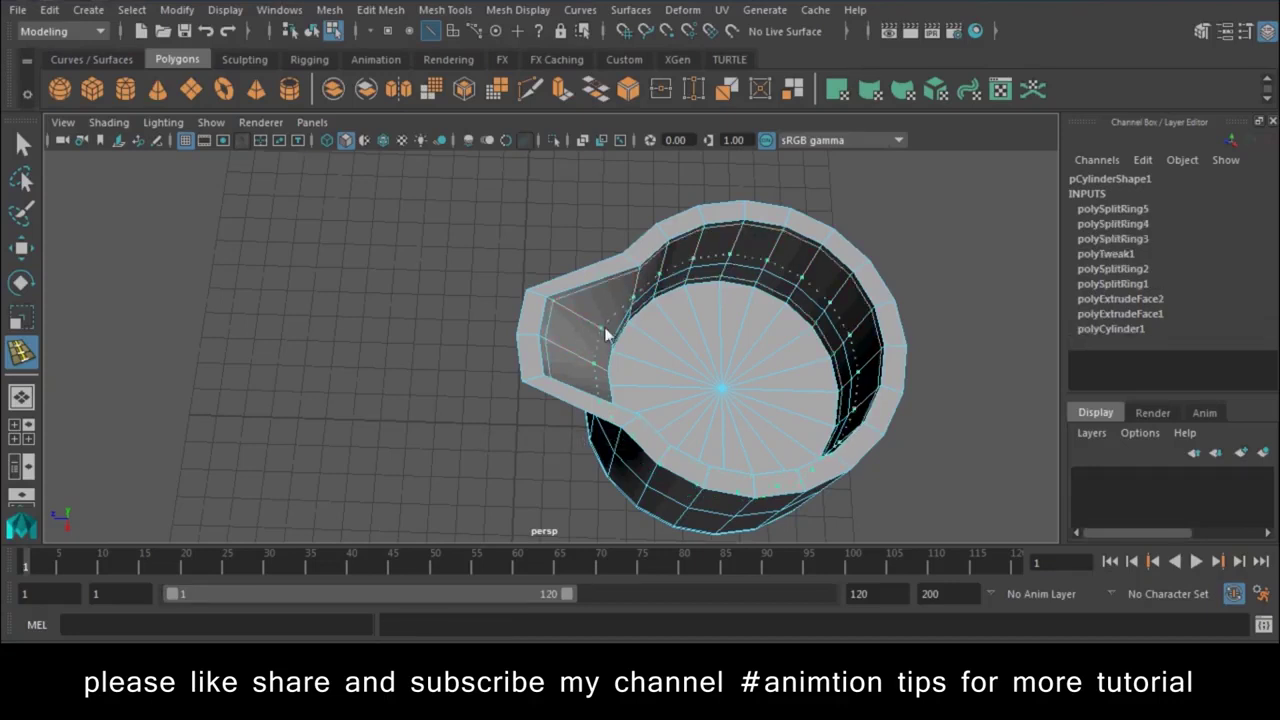
{"action": "left_click", "coordinate": [612, 345]}
{"action": "left_click_drag", "start_coordinate": [630, 389], "coordinate": [666, 289], "text": "alt"}
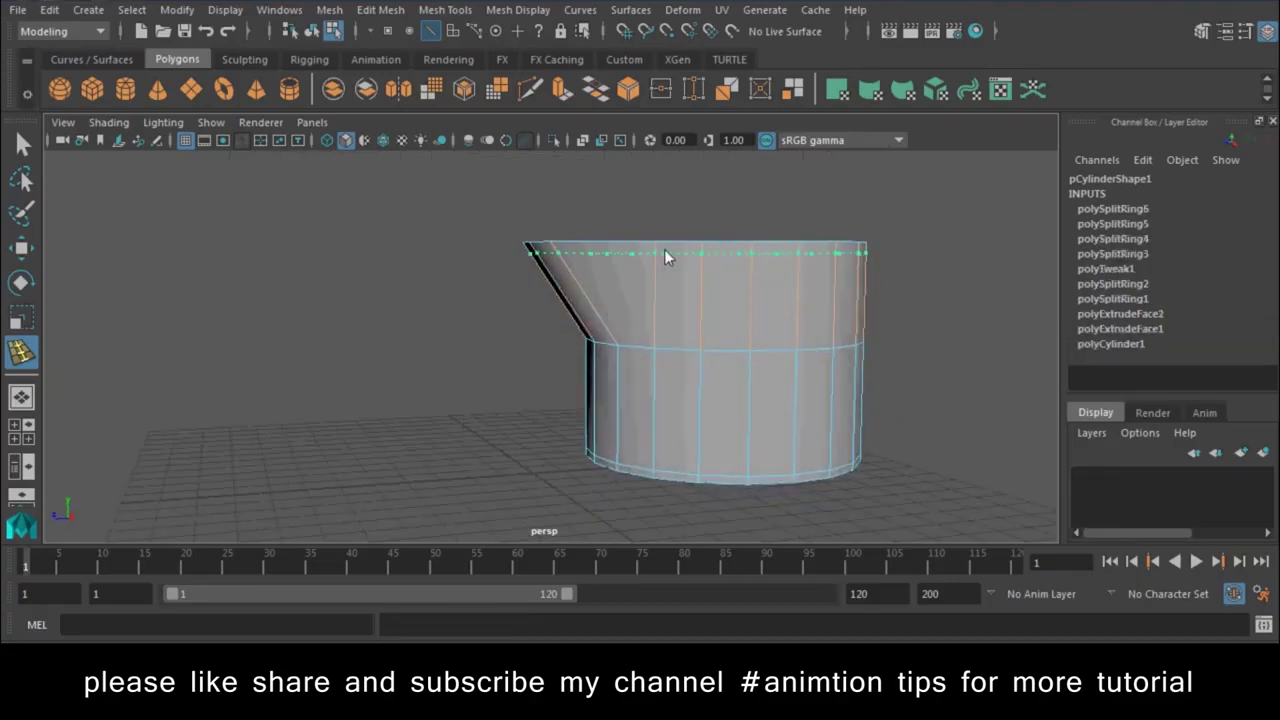
{"action": "left_click", "coordinate": [655, 318]}
{"action": "left_click", "coordinate": [657, 335]}
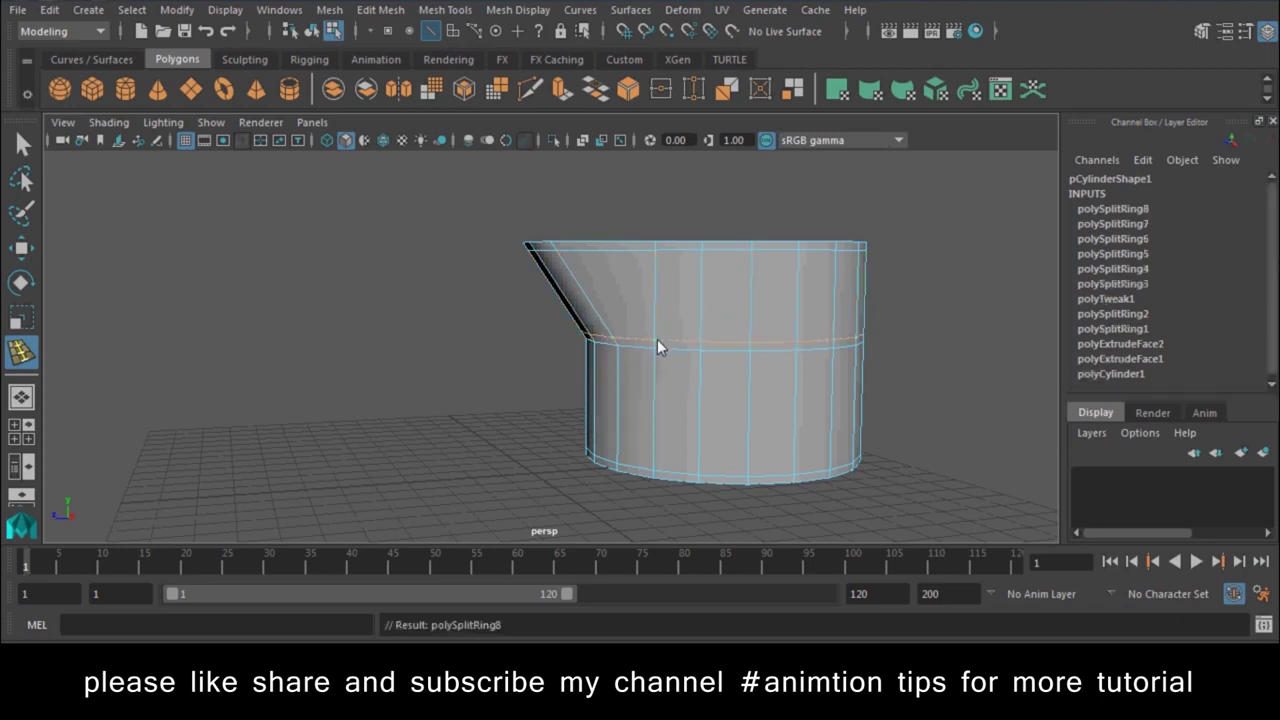
- Apply Mesh > Smooth with 1 division to round the jug into a dense mesh
{"action": "key", "text": "w"}
{"action": "key", "text": "3"}
{"action": "right_click_drag", "start_coordinate": [820, 248], "coordinate": [900, 138]}
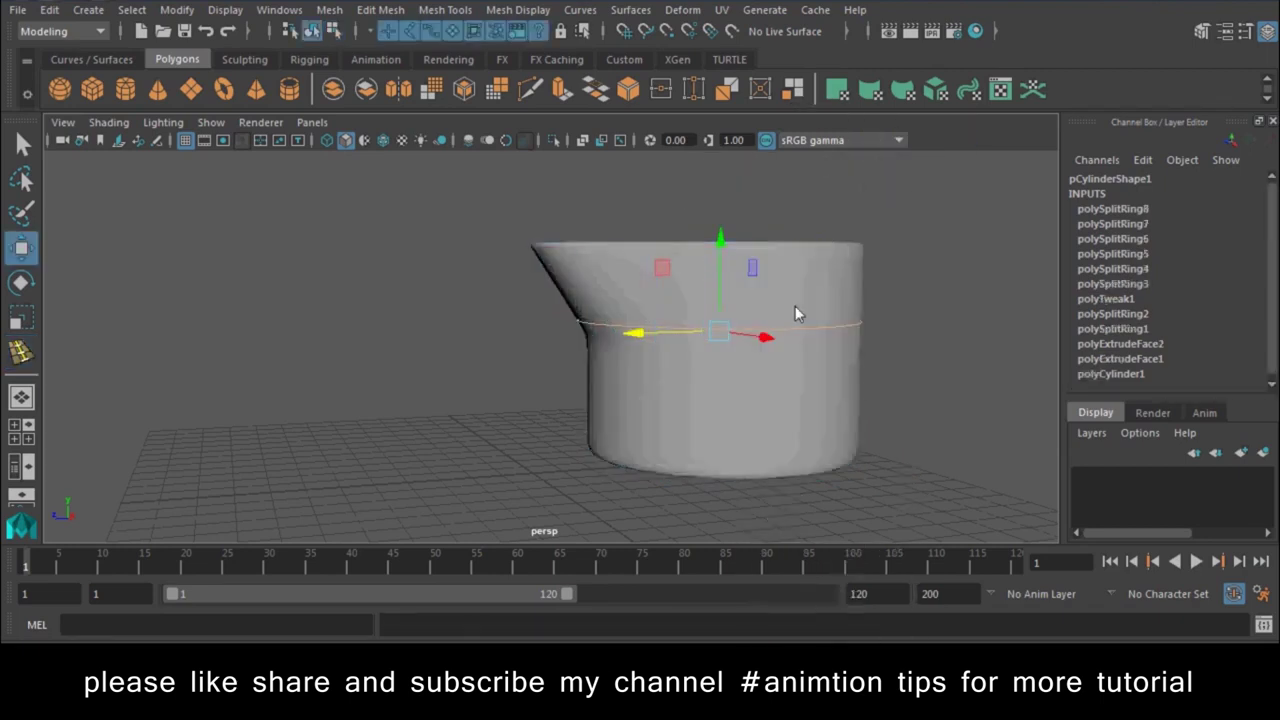
{"action": "key", "text": "1"}
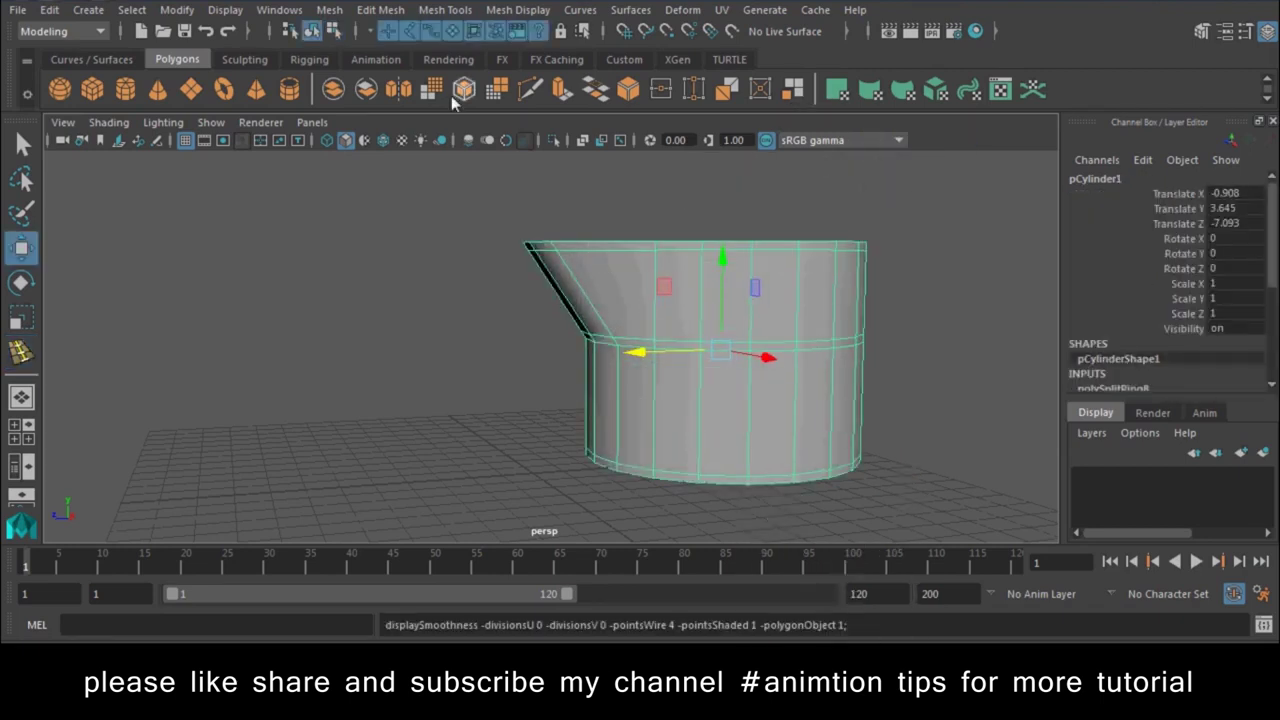
{"action": "left_click", "coordinate": [432, 89]}
{"action": "left_click", "coordinate": [403, 251]}
{"action": "mouse_move", "coordinate": [403, 251]}
{"action": "left_mouse_down", "text": "alt"}
{"action": "mouse_move", "coordinate": [680, 373]}
{"action": "mouse_move", "coordinate": [636, 480]}
{"action": "mouse_move", "coordinate": [708, 386]}
{"action": "mouse_move", "coordinate": [658, 374]}
{"action": "mouse_move", "coordinate": [606, 419]}
{"action": "mouse_move", "coordinate": [637, 376]}
{"action": "mouse_move", "coordinate": [559, 379]}
{"action": "left_mouse_up", "text": "alt"}
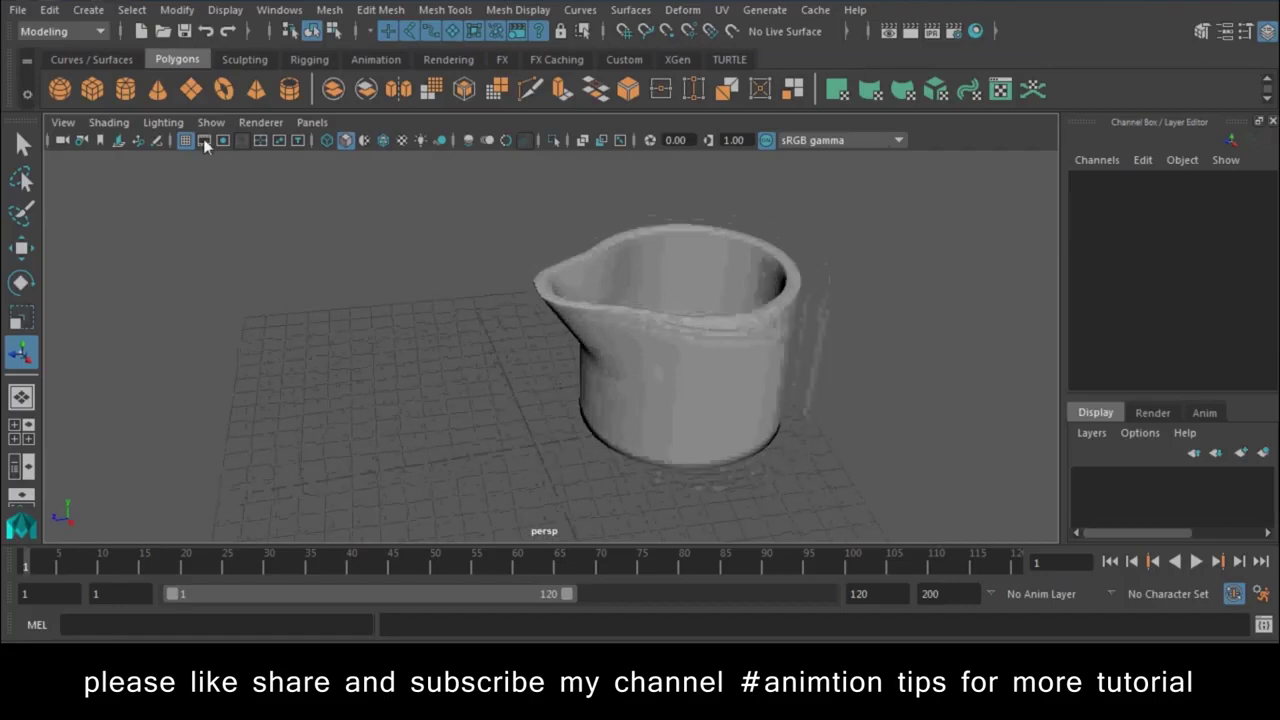
- Draw a slim new cylinder beside the jug
{"action": "left_click", "coordinate": [125, 90]}
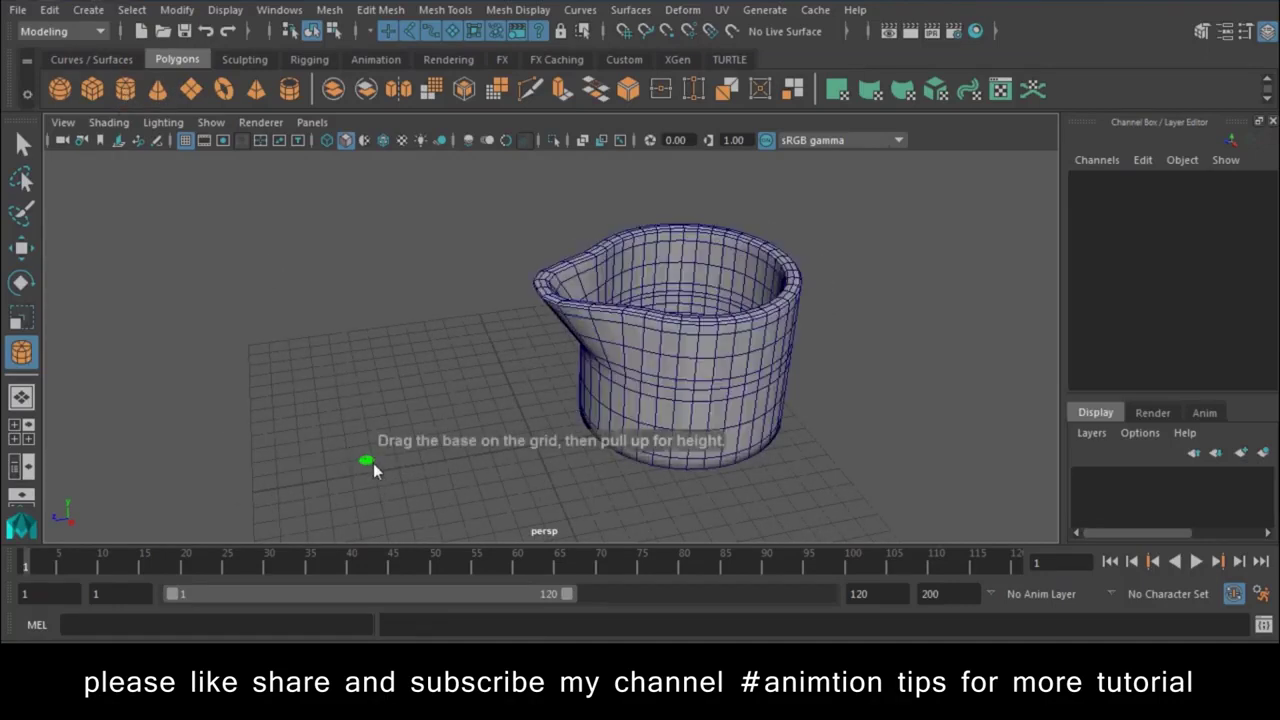
{"action": "left_click_drag", "start_coordinate": [380, 480], "coordinate": [370, 342]}
{"action": "right_click_drag", "start_coordinate": [364, 164], "coordinate": [364, 315]}
{"action": "key", "text": "F10"}
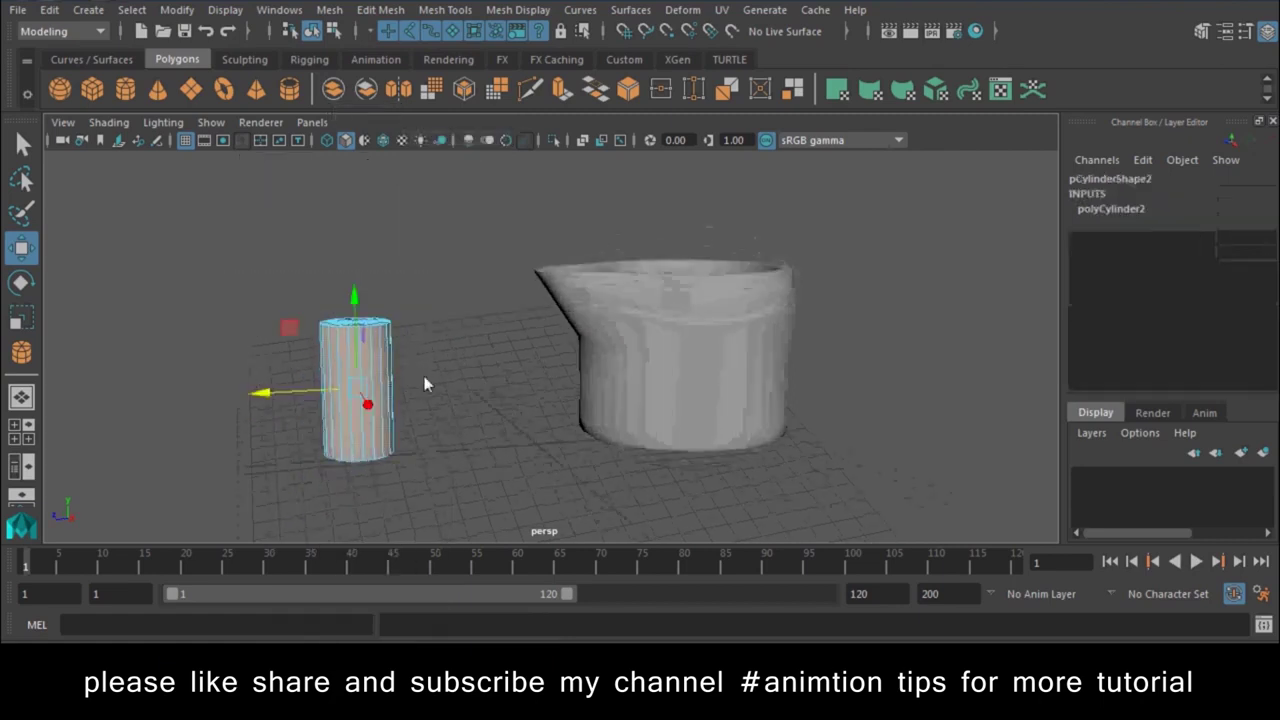
{"action": "right_click_drag", "start_coordinate": [351, 371], "coordinate": [460, 137]}
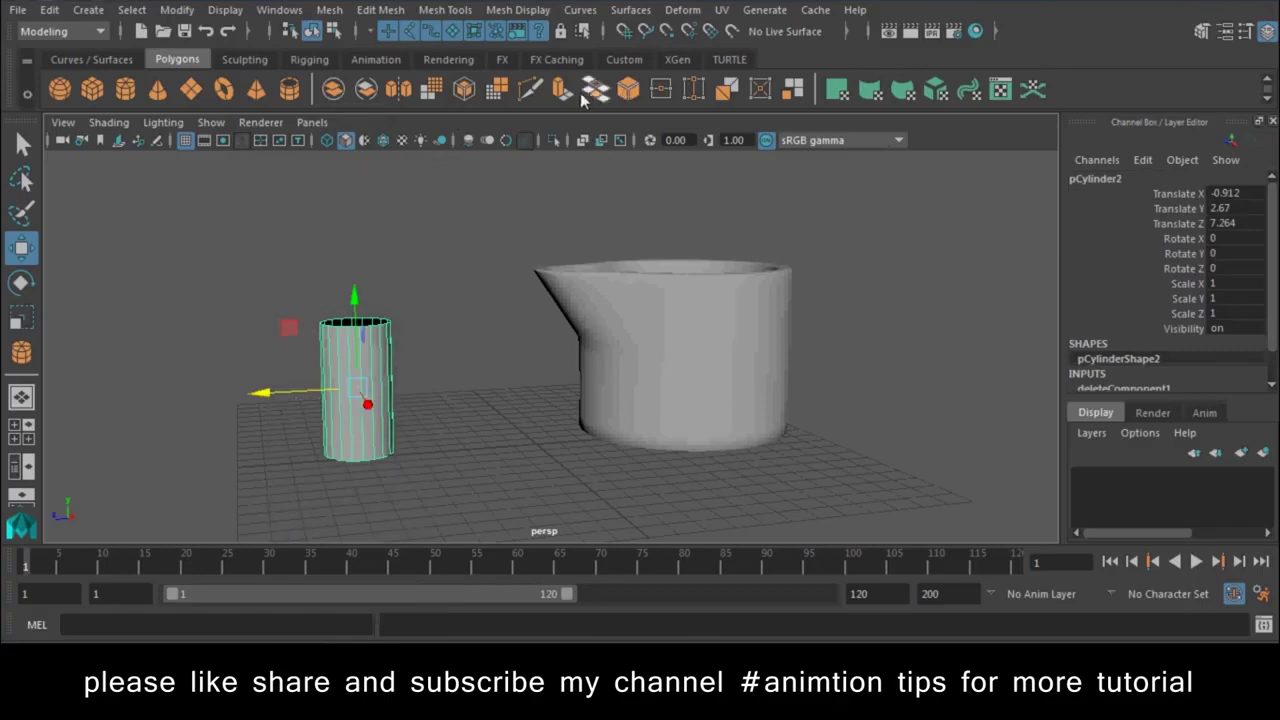
- Extrude the small cylinder's faces and return to Object Mode
{"action": "key", "text": "ctrl+e"}
{"action": "mouse_move", "coordinate": [348, 286]}
{"action": "left_mouse_down", "text": "alt"}
{"action": "mouse_move", "coordinate": [349, 363]}
{"action": "mouse_move", "coordinate": [460, 354]}
{"action": "left_mouse_up", "text": "alt"}
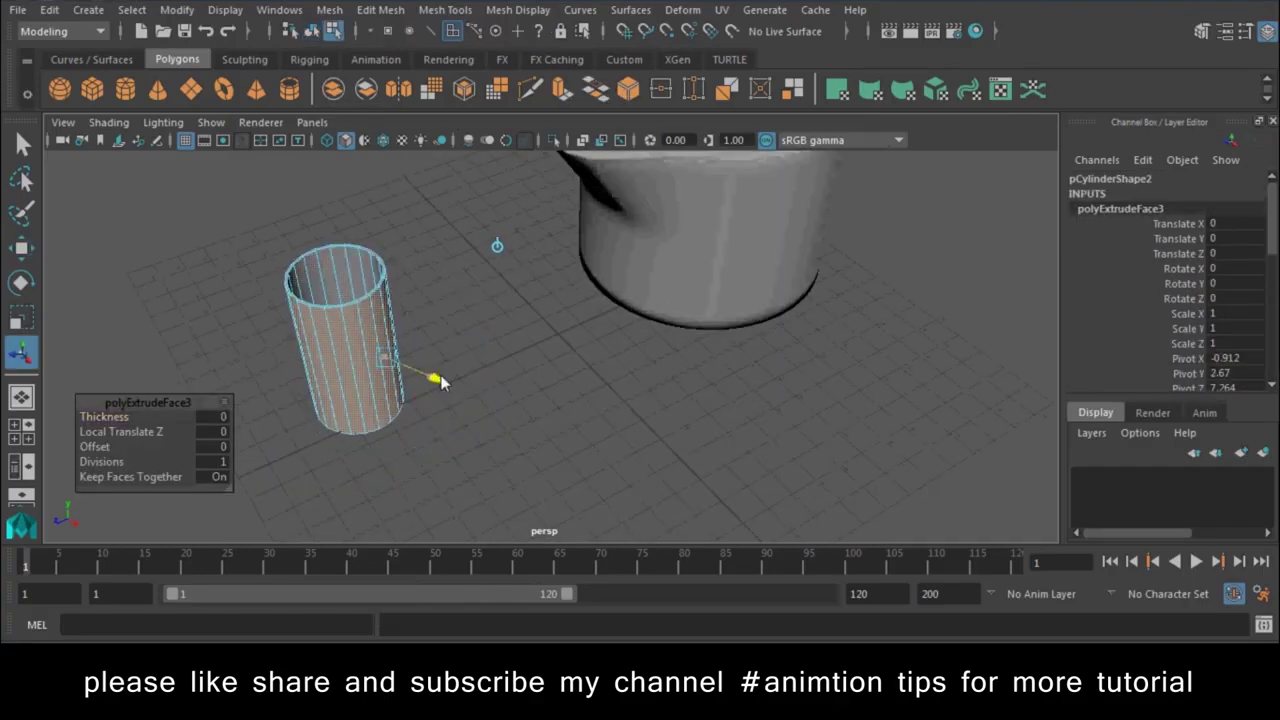
{"action": "right_click", "coordinate": [366, 278]}
{"action": "left_click", "coordinate": [553, 311]}
{"action": "mouse_move", "coordinate": [555, 315]}
{"action": "left_mouse_down", "text": "alt"}
{"action": "mouse_move", "coordinate": [783, 383]}
{"action": "mouse_move", "coordinate": [473, 418]}
{"action": "left_mouse_up", "text": "alt"}
- Delete the construction history of both the small cylinder and the jug via Edit > Delete by Type > History
{"action": "left_click", "coordinate": [440, 330]}
{"action": "left_click", "coordinate": [660, 300], "text": "shift"}
{"action": "left_click", "coordinate": [49, 9]}
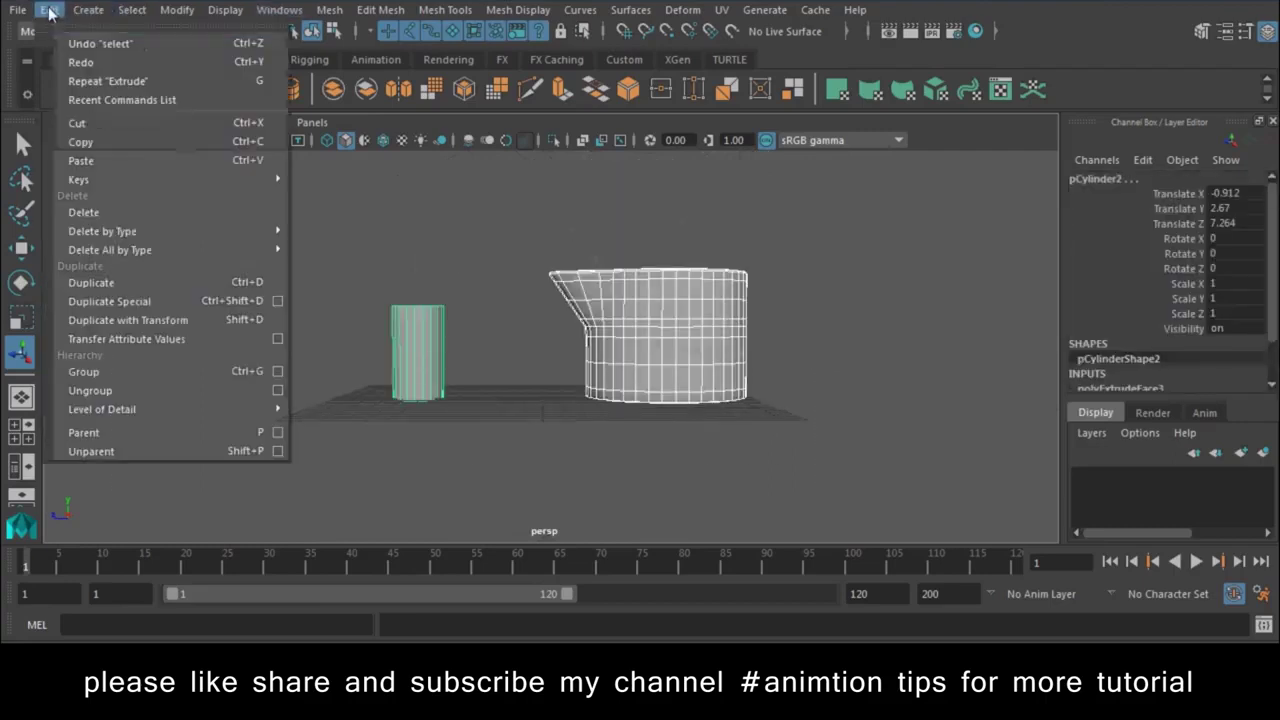
{"action": "mouse_move", "coordinate": [102, 231]}
{"action": "left_click", "coordinate": [320, 248]}
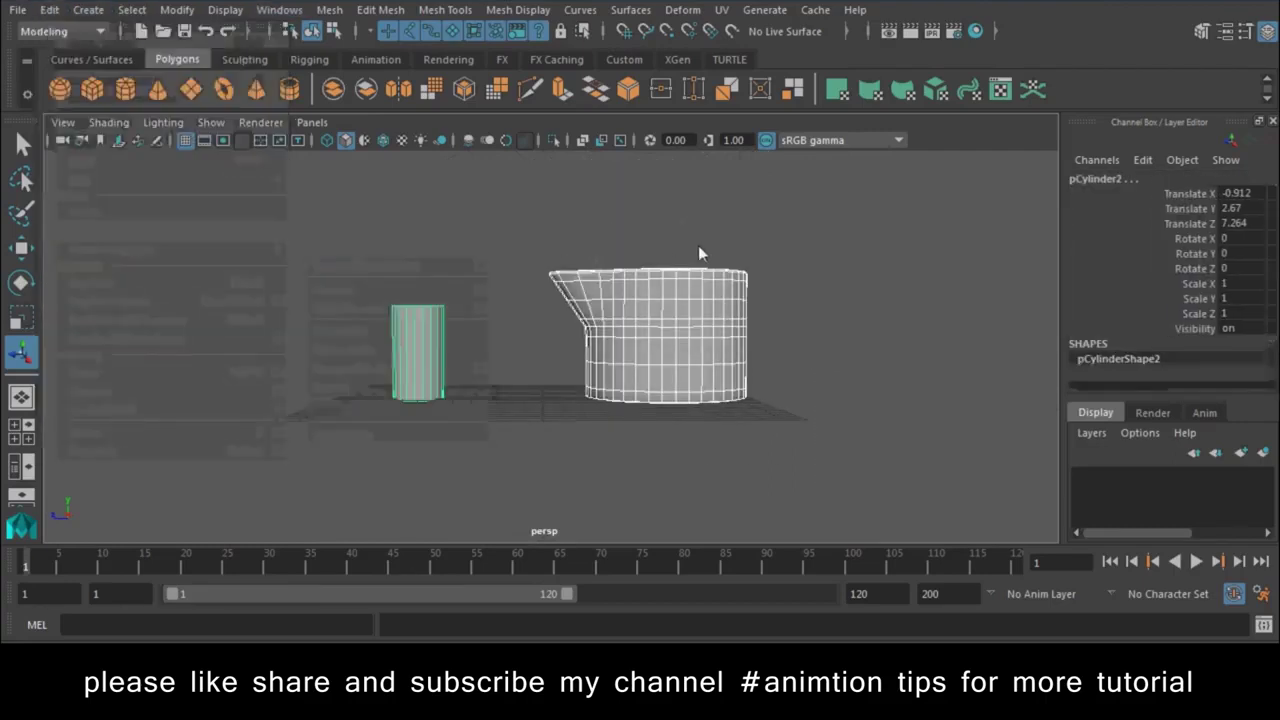
- Move the small cylinder closer to the jug
{"action": "left_click", "coordinate": [385, 382]}
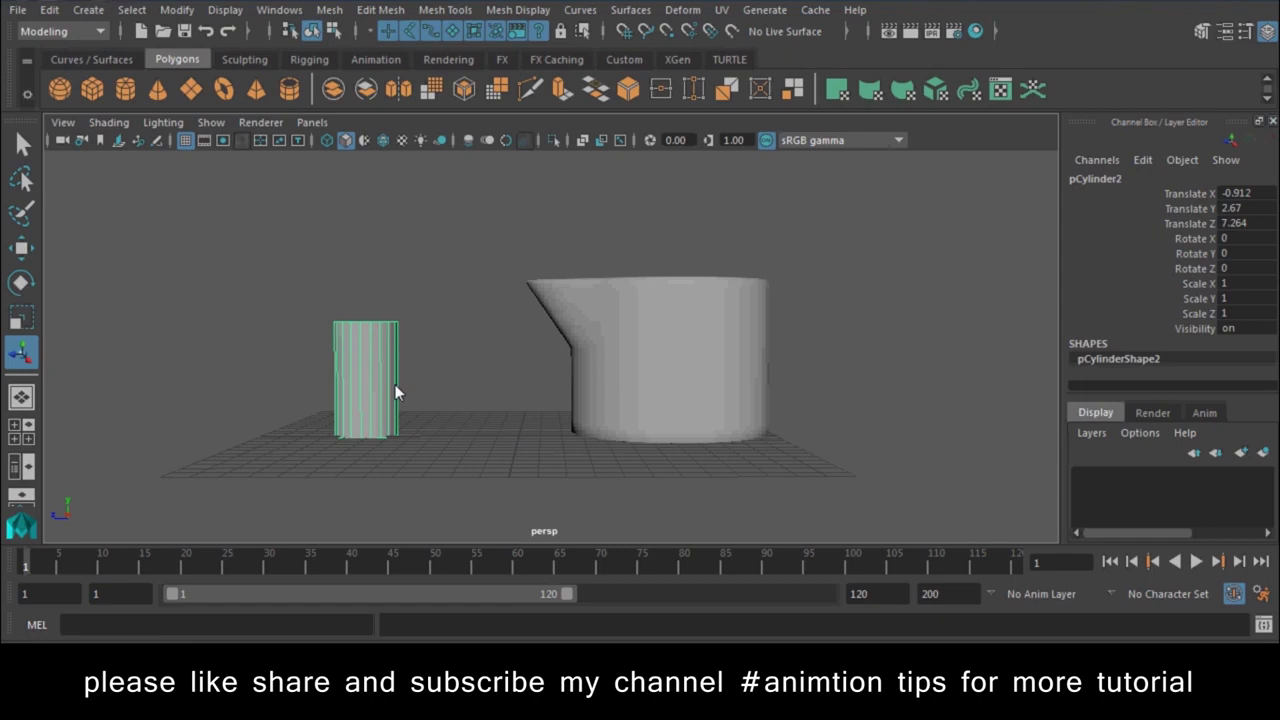
{"action": "key", "text": "w"}
{"action": "mouse_move", "coordinate": [259, 384]}
{"action": "left_mouse_down"}
{"action": "mouse_move", "coordinate": [337, 390]}
{"action": "mouse_move", "coordinate": [316, 400]}
{"action": "left_mouse_up"}
- Key the jug's starting pose, then at about frame 28 tilt it about 53 degrees and key the rotation
{"action": "left_click_drag", "start_coordinate": [703, 461], "coordinate": [695, 466]}
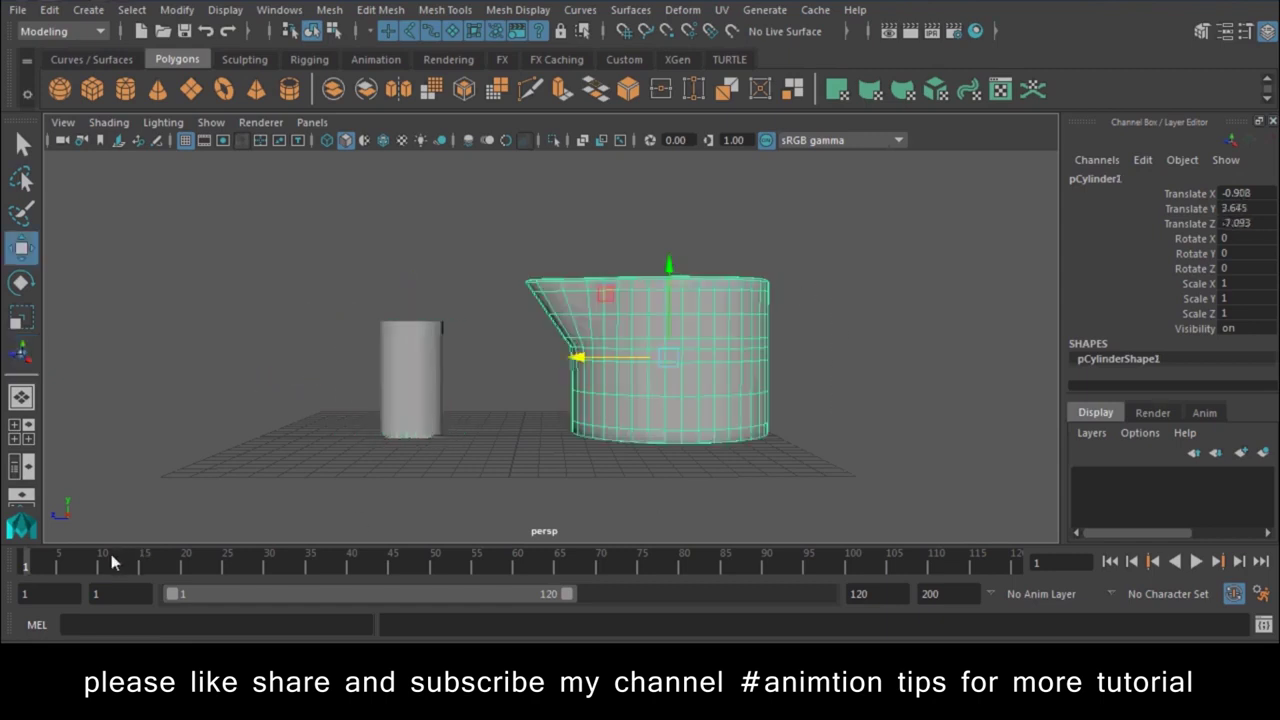
{"action": "key", "text": "s"}
{"action": "left_click_drag", "start_coordinate": [40, 568], "coordinate": [462, 565]}
{"action": "key", "text": "e"}
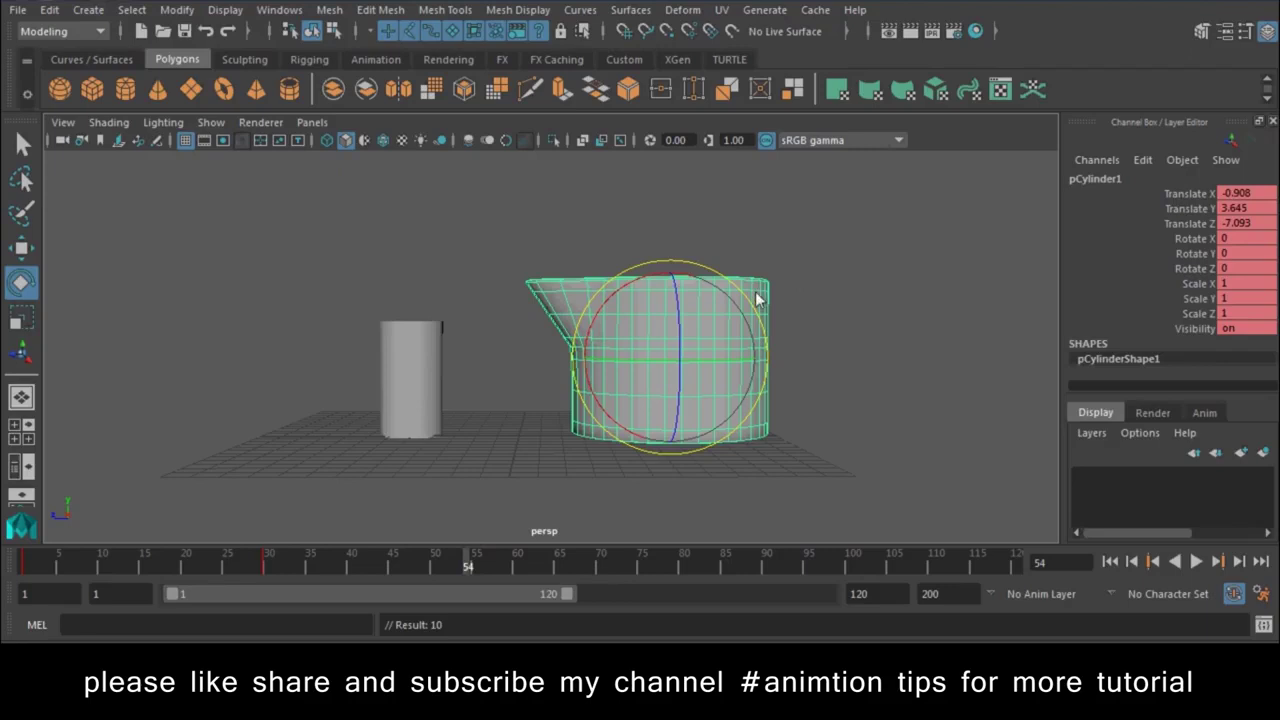
{"action": "left_click_drag", "start_coordinate": [757, 298], "coordinate": [678, 360]}
{"action": "key", "text": "shift+e"}
{"action": "key", "text": "q"}
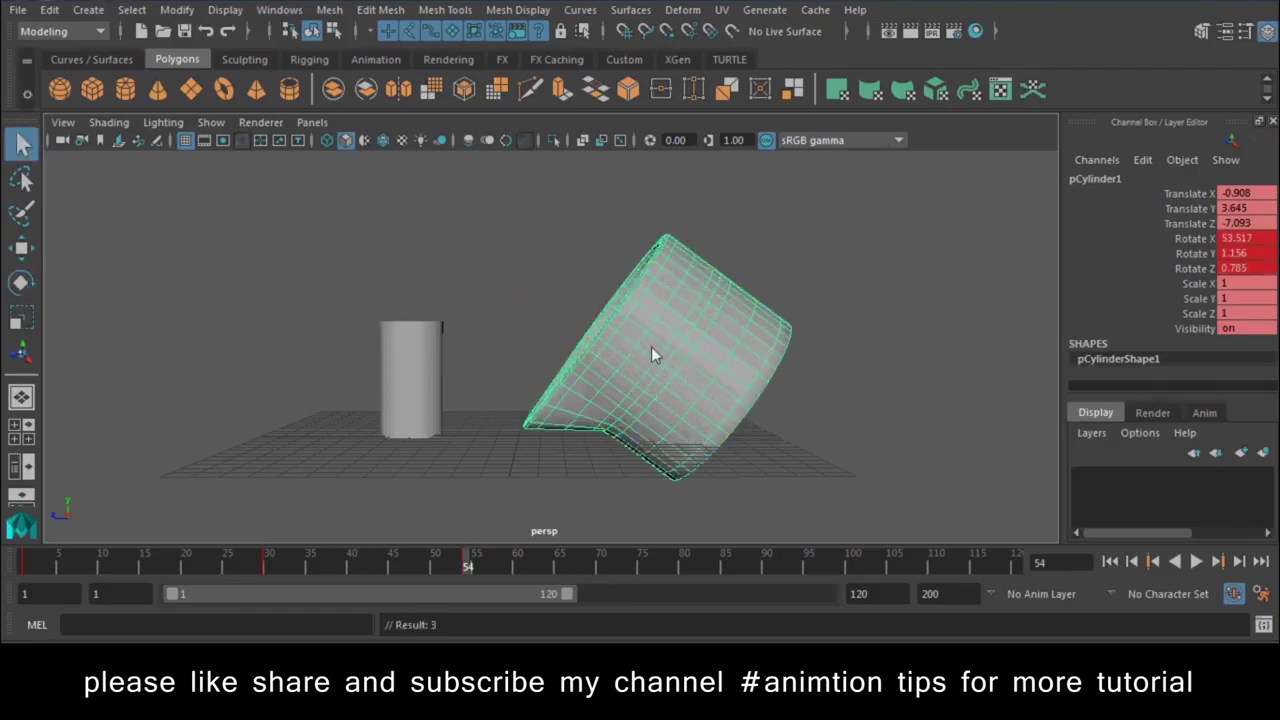
- Raise the jug off the ground and over the small cup, keying its position
{"action": "key", "text": "w"}
{"action": "left_click_drag", "start_coordinate": [661, 308], "coordinate": [676, 170]}
{"action": "key", "text": "shift+w"}
{"action": "mouse_move", "coordinate": [600, 231]}
{"action": "left_mouse_down"}
{"action": "mouse_move", "coordinate": [508, 251]}
{"action": "mouse_move", "coordinate": [488, 340]}
{"action": "mouse_move", "coordinate": [635, 206]}
{"action": "mouse_move", "coordinate": [626, 217]}
{"action": "left_mouse_up"}
{"action": "key", "text": "s"}
- Tilt the jug further to about 57 degrees, shift it over the cup and raise it slightly, keying each change
{"action": "key", "text": "e"}
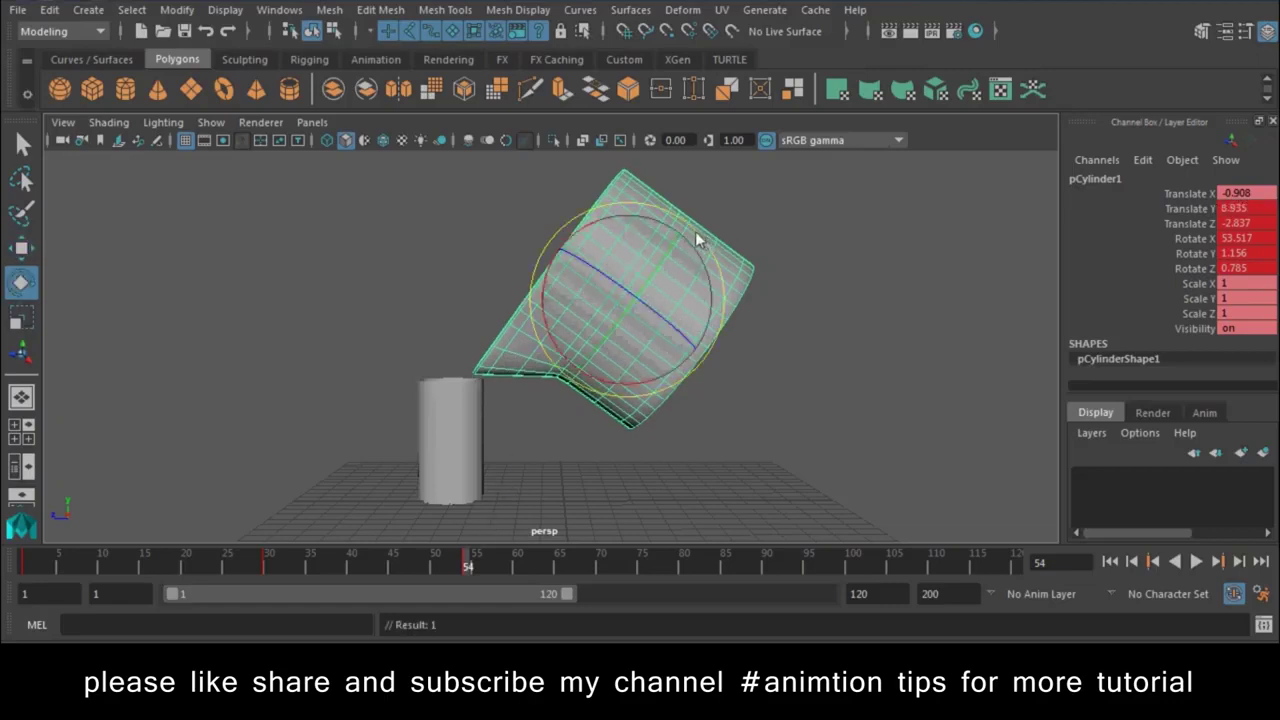
{"action": "left_click_drag", "start_coordinate": [695, 240], "coordinate": [690, 228]}
{"action": "key", "text": "shift+e"}
{"action": "key", "text": "w"}
{"action": "left_click_drag", "start_coordinate": [540, 308], "coordinate": [529, 300]}
{"action": "key", "text": "s"}
{"action": "left_click_drag", "start_coordinate": [620, 226], "coordinate": [618, 205]}
{"action": "key", "text": "s"}
- At frame 44, tilt the jug back nearer upright and key that pose
{"action": "key", "text": "alt+v"}
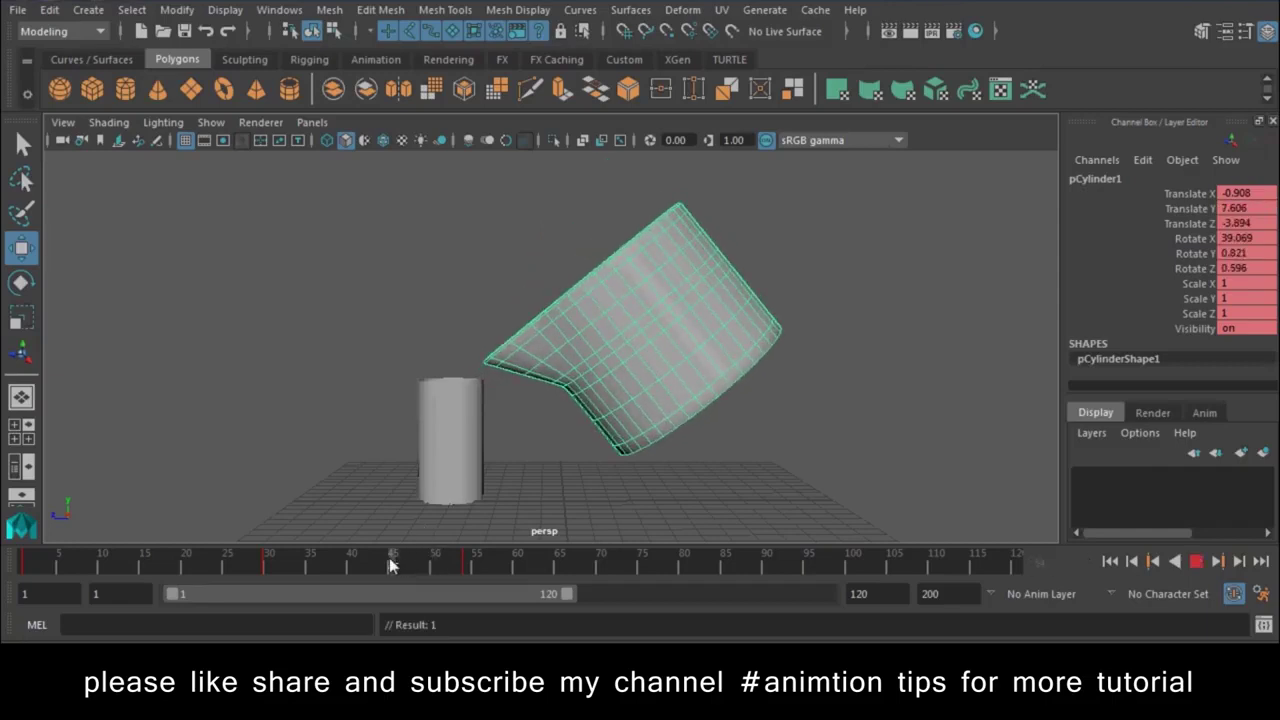
{"action": "left_click", "coordinate": [387, 566]}
{"action": "key", "text": "e"}
{"action": "left_click_drag", "start_coordinate": [734, 273], "coordinate": [750, 320]}
{"action": "key", "text": "shift+e"}
{"action": "key", "text": "w"}
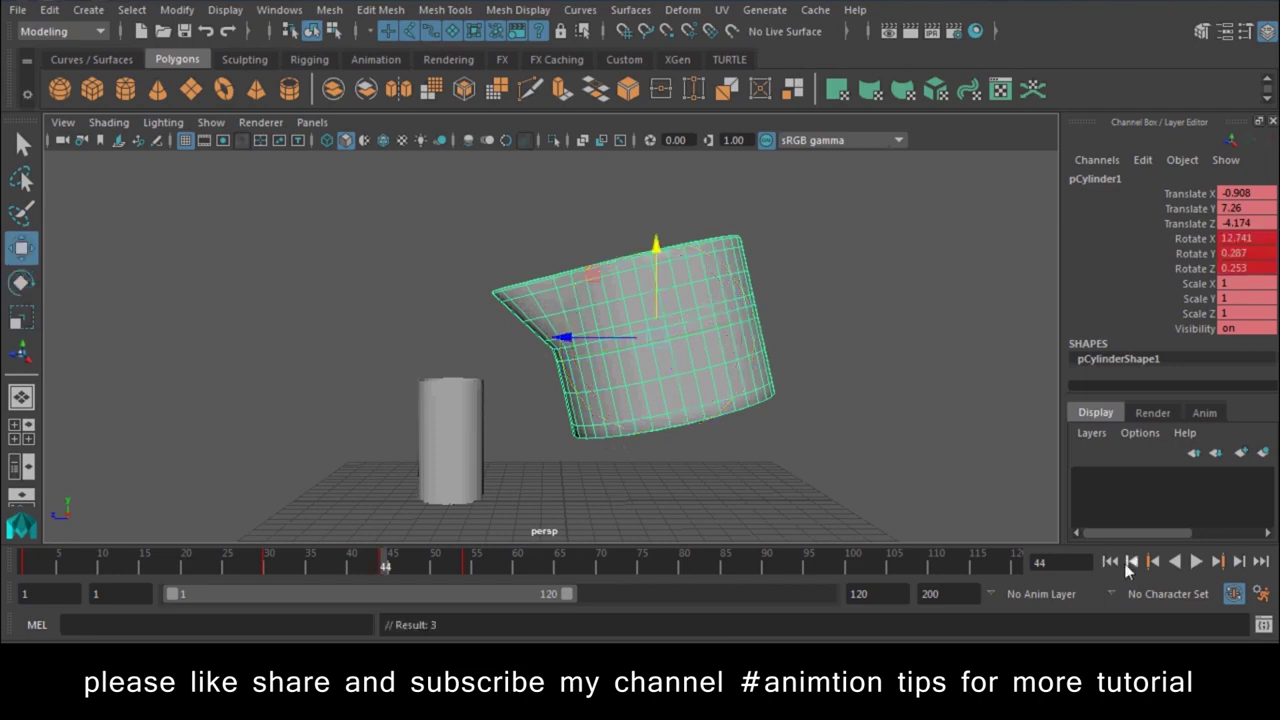
- Retime the keys between frames 41 and 60 so they fall within frames 56–66
{"action": "left_click", "coordinate": [1128, 566]}
{"action": "left_click", "coordinate": [1196, 563]}
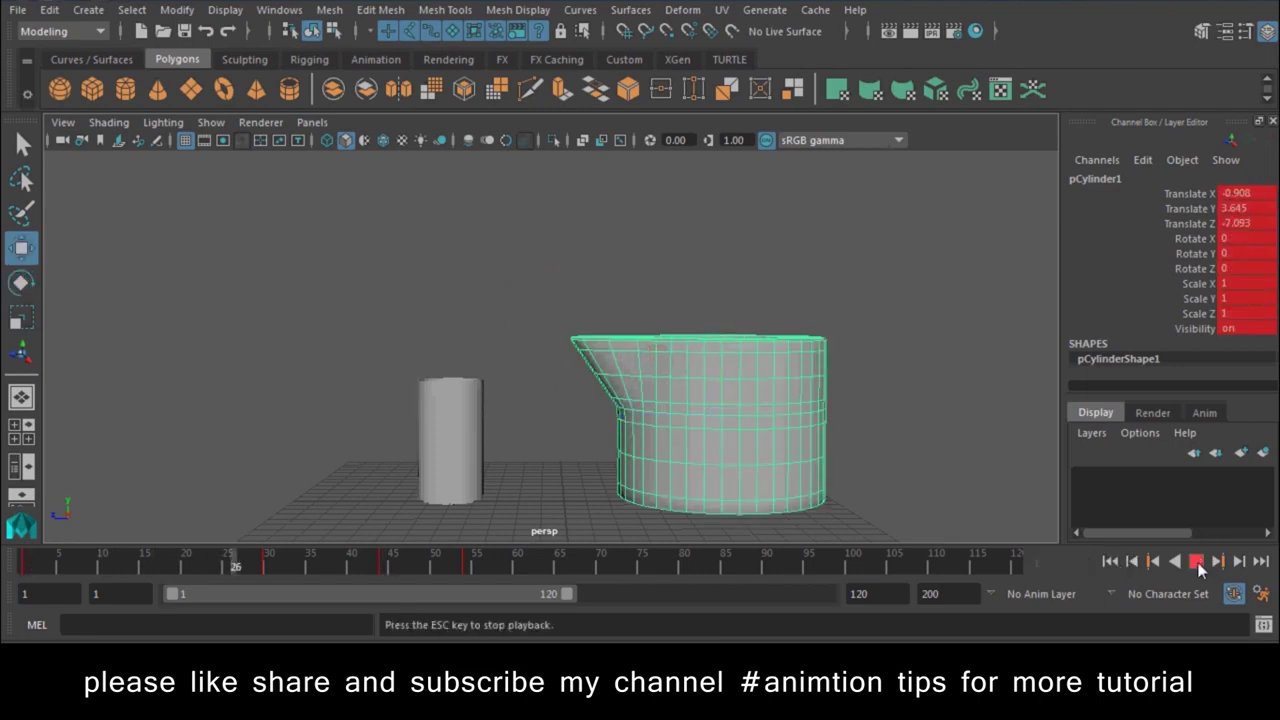
{"action": "key", "text": "Escape"}
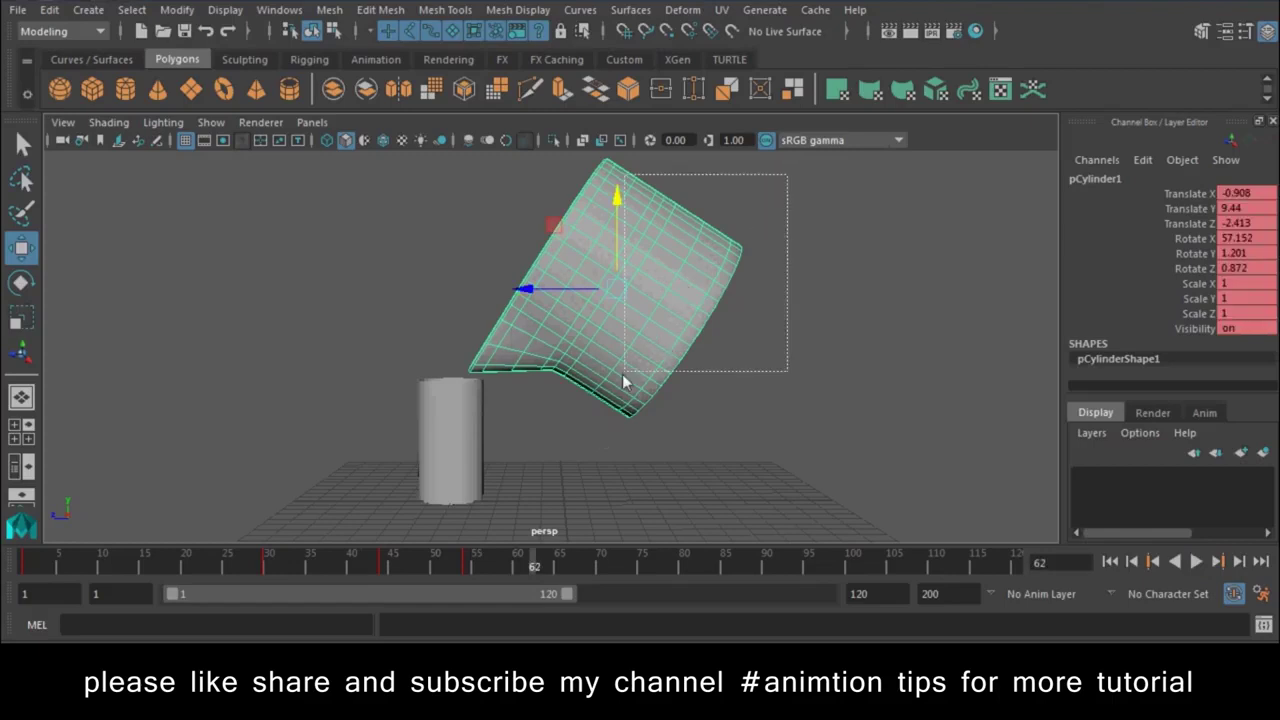
{"action": "left_click_drag", "start_coordinate": [512, 566], "coordinate": [358, 571], "text": "shift"}
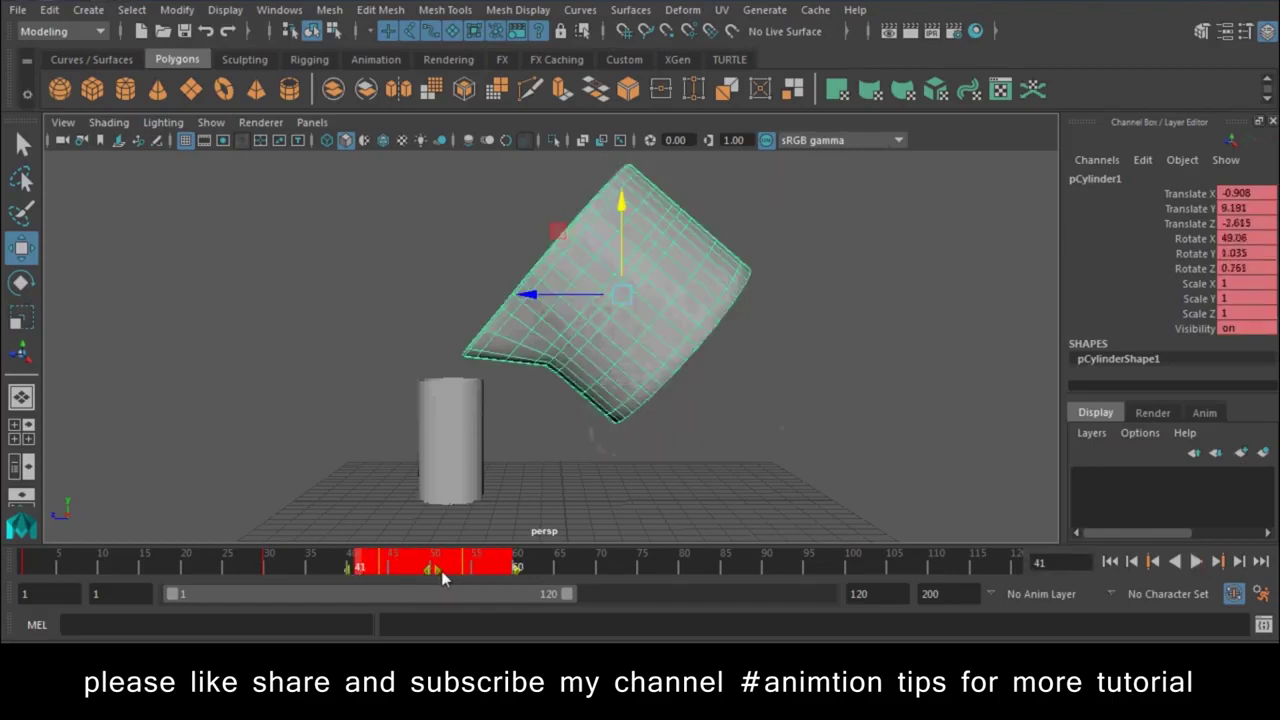
{"action": "left_click_drag", "start_coordinate": [441, 571], "coordinate": [497, 571]}
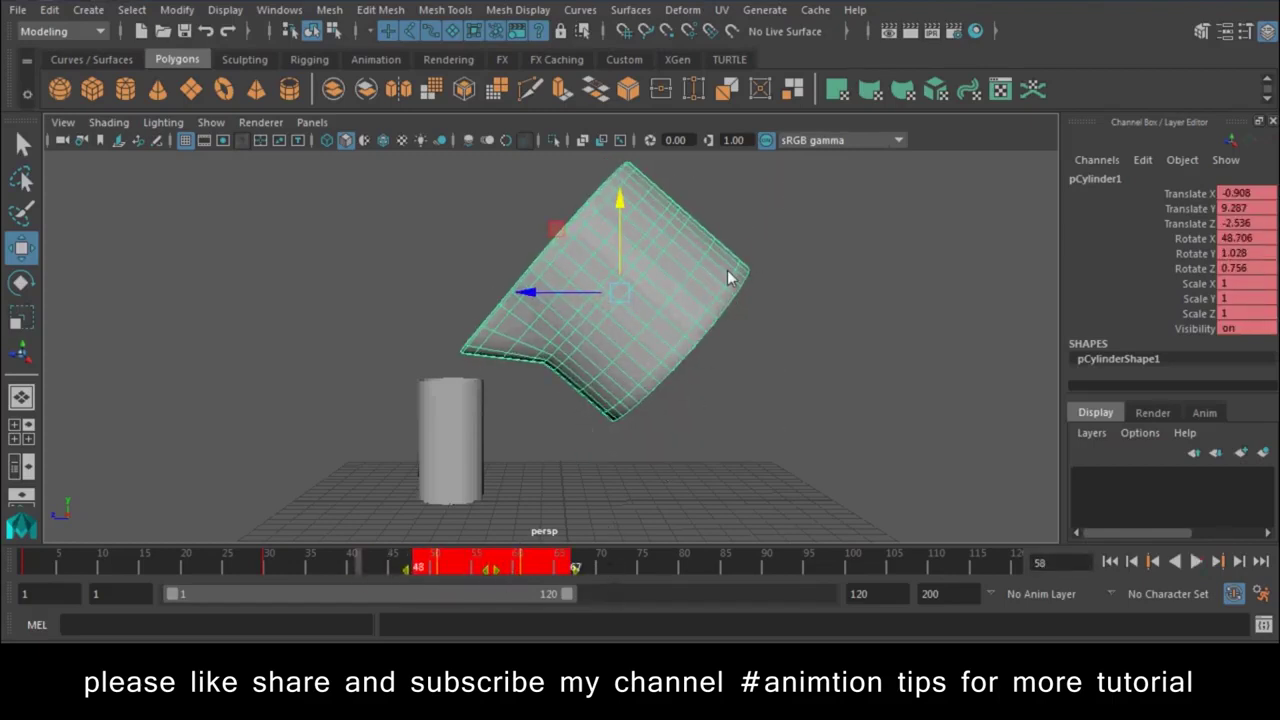
{"action": "mouse_move", "coordinate": [560, 578]}
{"action": "left_mouse_down"}
{"action": "mouse_move", "coordinate": [527, 585]}
{"action": "mouse_move", "coordinate": [621, 567]}
{"action": "left_mouse_up"}
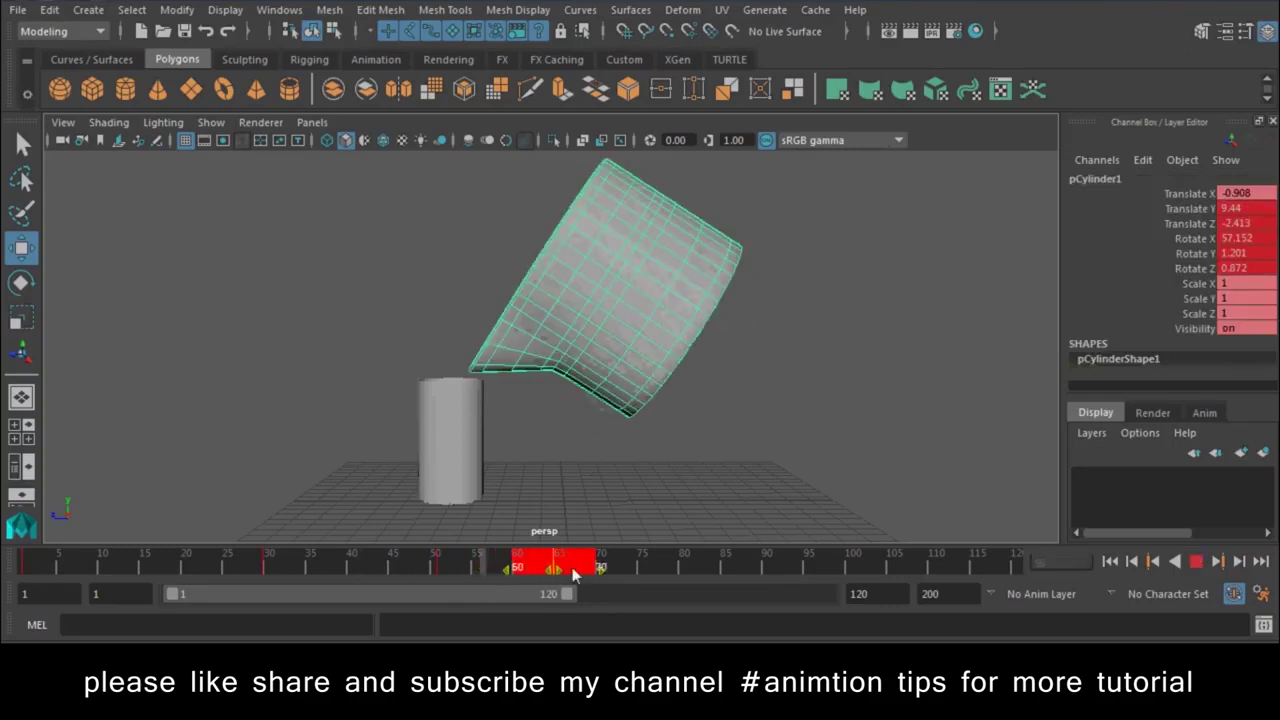
- Play back the pour, return to the first frame, and reselect the jug
{"action": "left_click", "coordinate": [729, 510]}
{"action": "left_click", "coordinate": [1195, 562]}
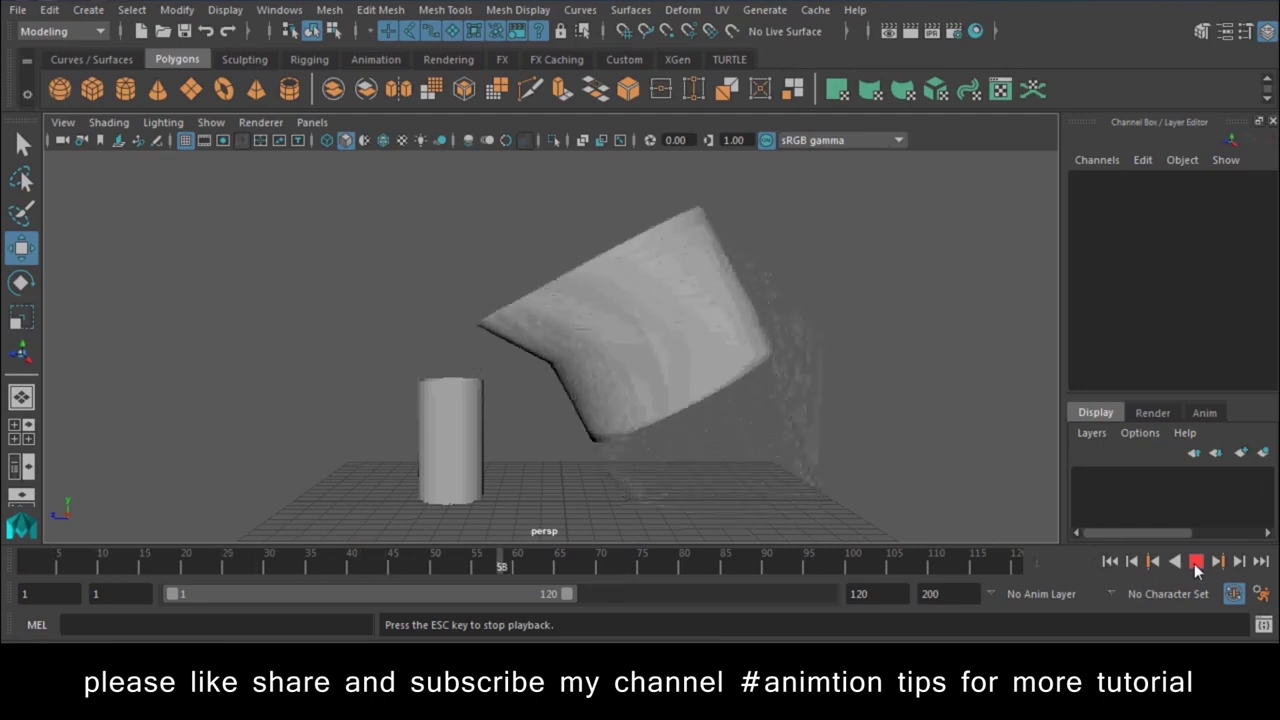
{"action": "left_click", "coordinate": [1197, 566]}
{"action": "mouse_move", "coordinate": [510, 341]}
{"action": "left_mouse_down", "text": "alt"}
{"action": "mouse_move", "coordinate": [785, 401]}
{"action": "mouse_move", "coordinate": [932, 540]}
{"action": "left_mouse_up", "text": "alt"}
{"action": "left_click", "coordinate": [1110, 562]}
{"action": "mouse_move", "coordinate": [765, 437]}
{"action": "left_mouse_down", "text": "alt"}
{"action": "mouse_move", "coordinate": [621, 454]}
{"action": "mouse_move", "coordinate": [525, 403]}
{"action": "left_mouse_up", "text": "alt"}
{"action": "left_click", "coordinate": [659, 240]}
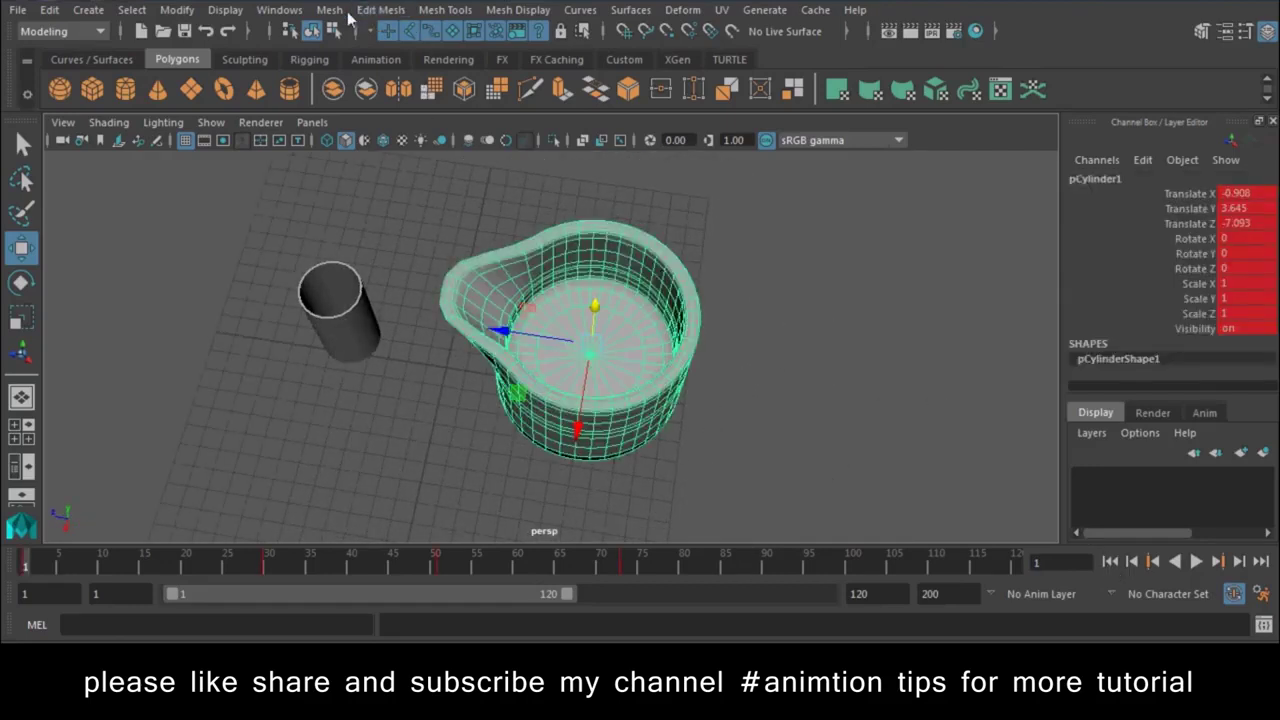
- In the FX menu set, delete the small cylinder's history and select the jug
{"action": "left_click", "coordinate": [60, 31]}
{"action": "left_click", "coordinate": [42, 86]}
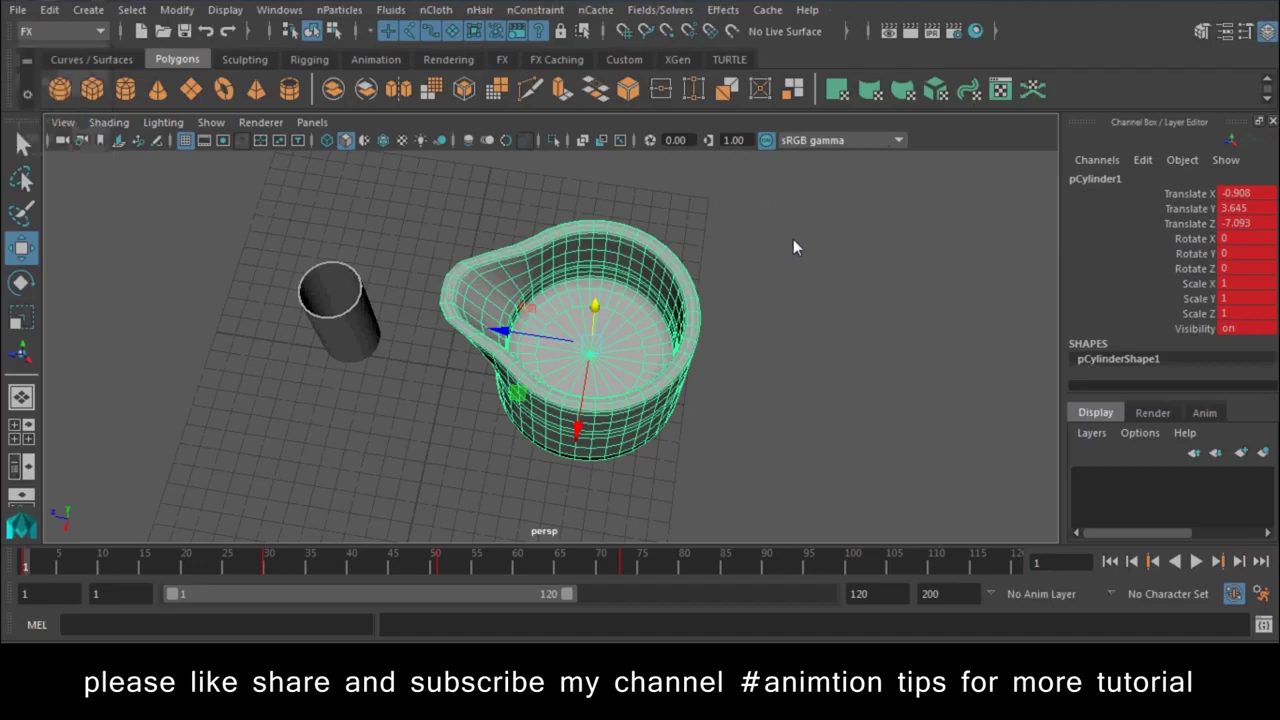
{"action": "left_click", "coordinate": [49, 9]}
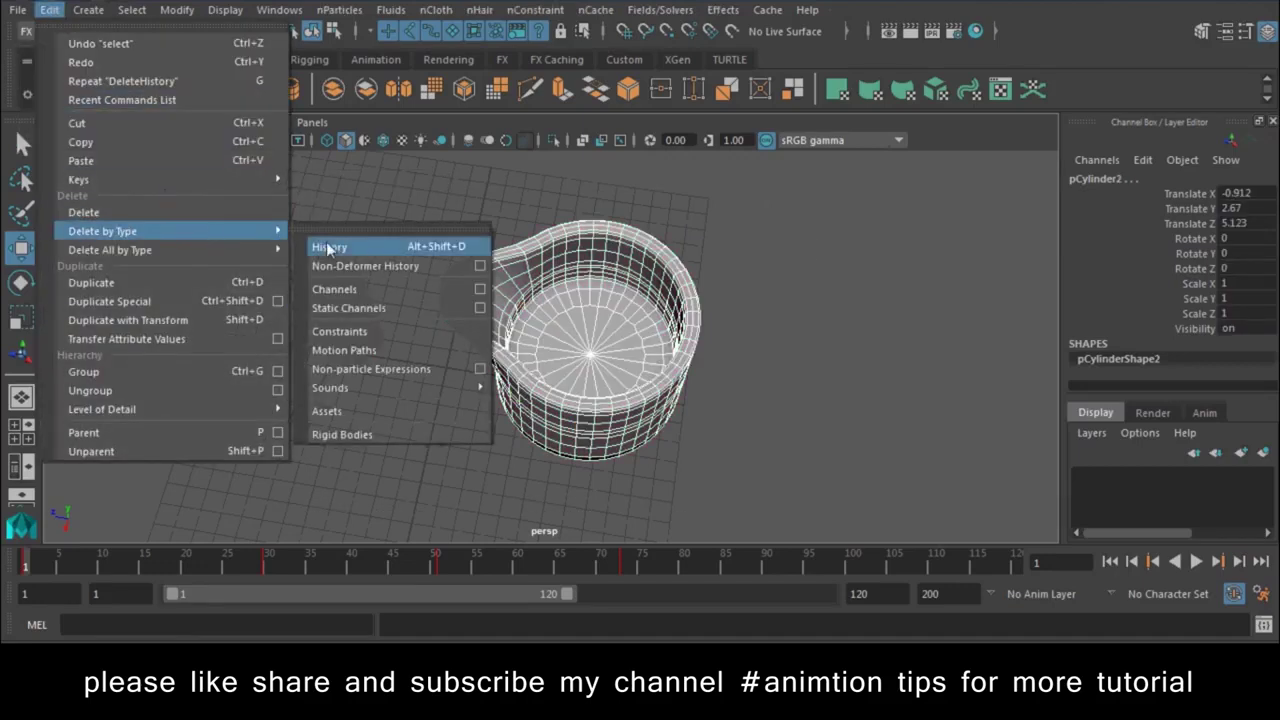
{"action": "left_click", "coordinate": [335, 245]}
{"action": "left_click", "coordinate": [600, 390]}
- Set the nParticle creation type to Water and bring up the Fill Object options
{"action": "left_click", "coordinate": [64, 39]}
{"action": "left_click", "coordinate": [64, 39]}
{"action": "left_click", "coordinate": [340, 9]}
{"action": "mouse_move", "coordinate": [381, 189]}
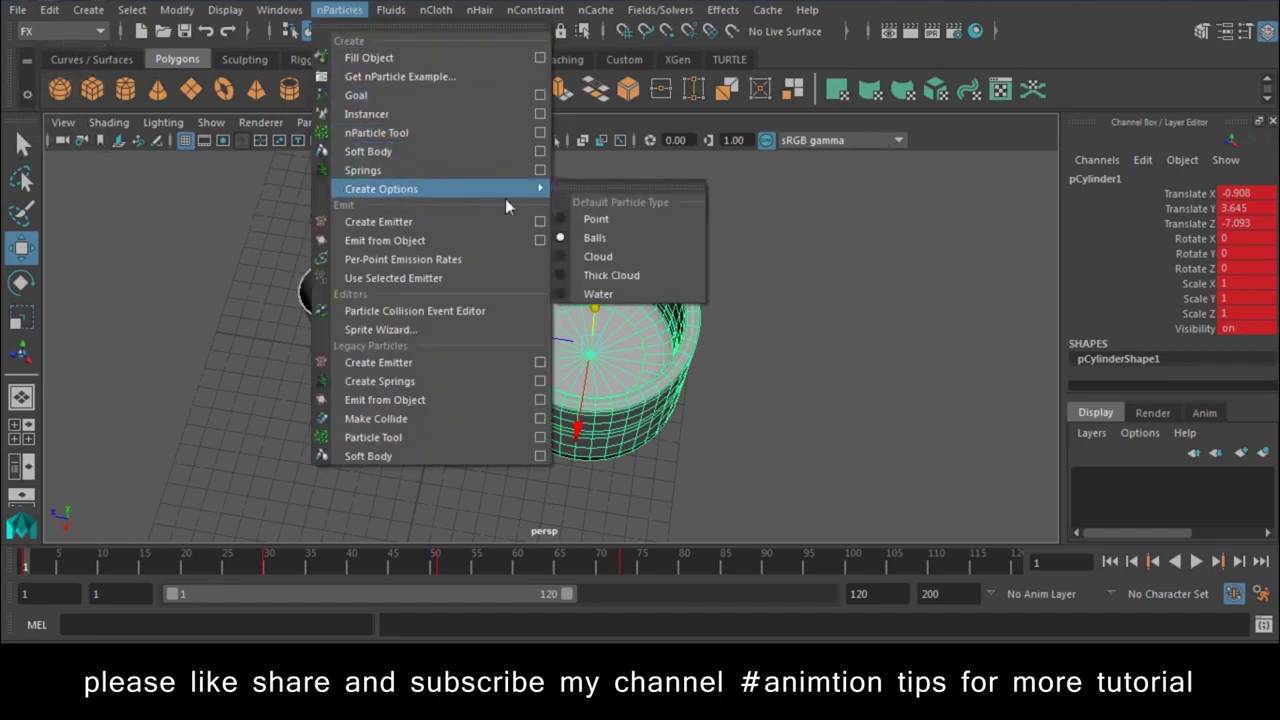
{"action": "left_click", "coordinate": [590, 296]}
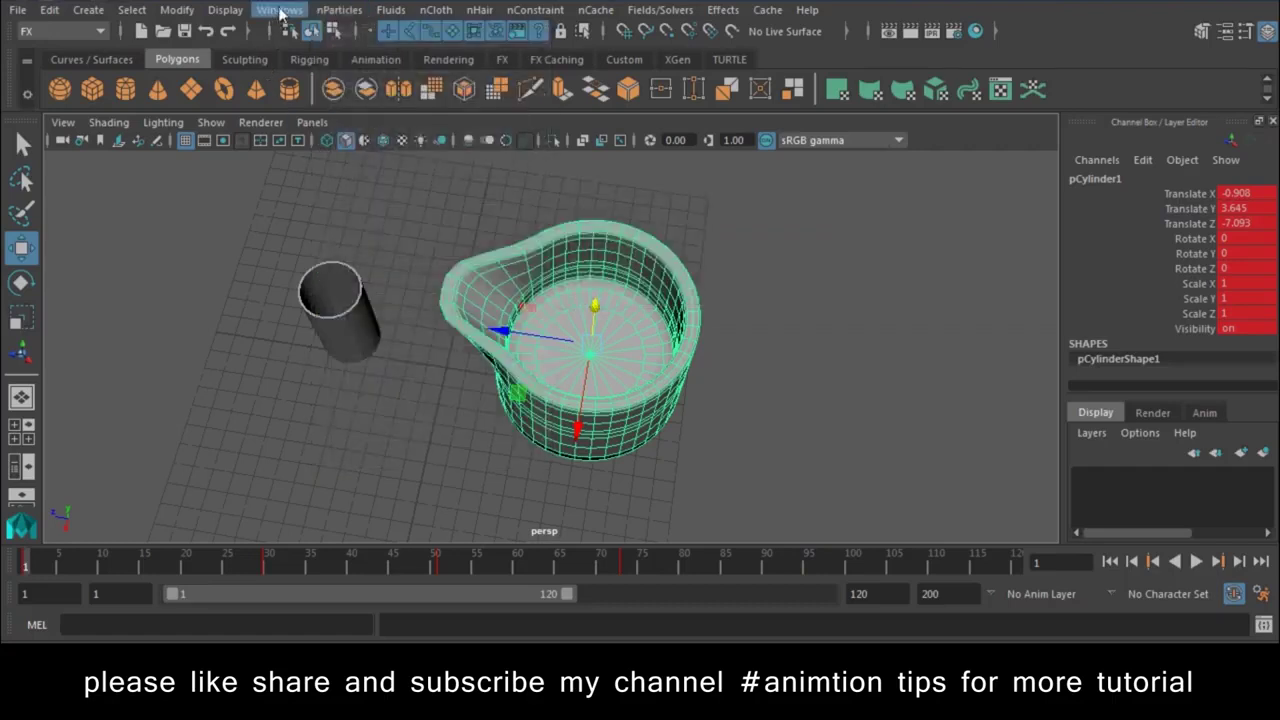
{"action": "left_click", "coordinate": [340, 9]}
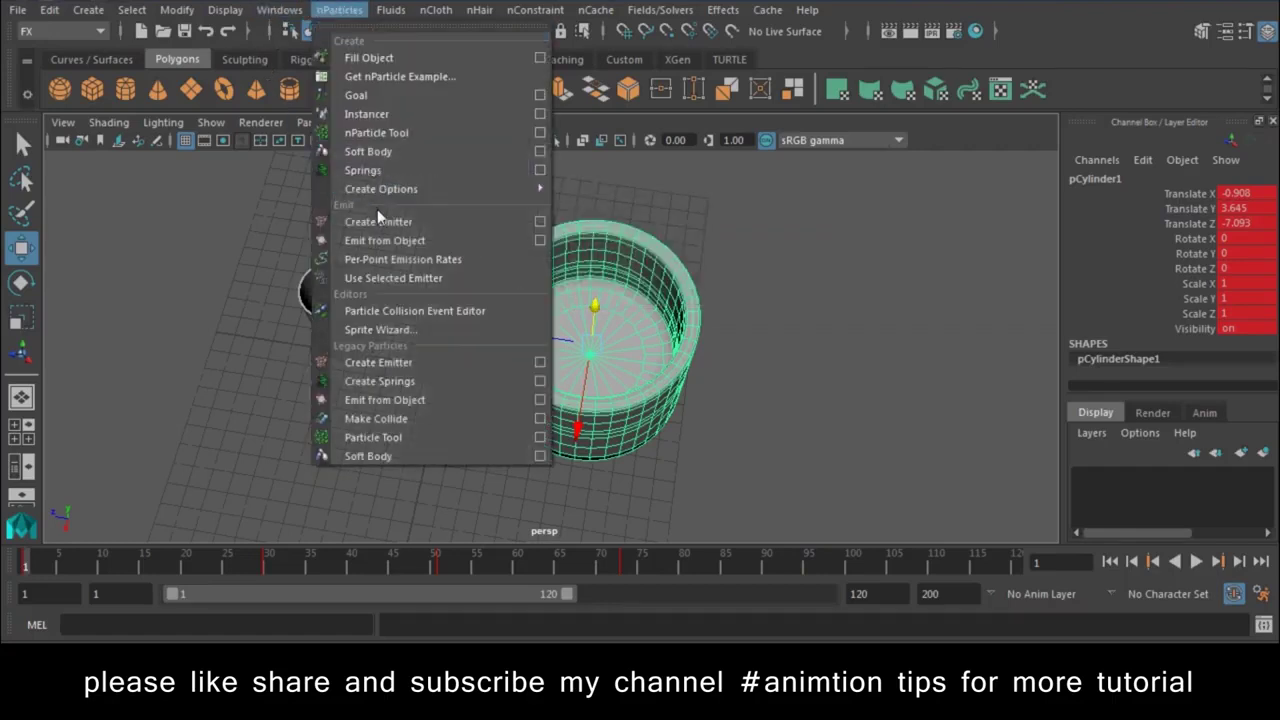
{"action": "left_click", "coordinate": [540, 58]}
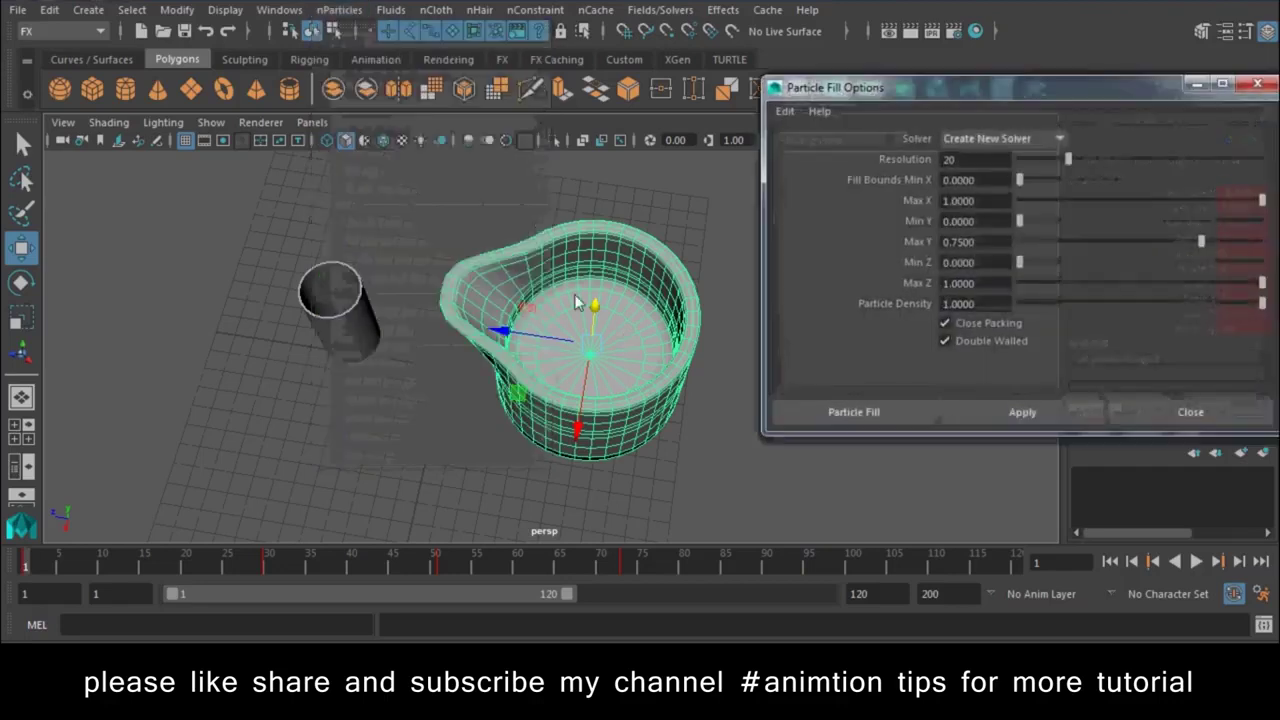
- Reset the Particle Fill options, clear Max Y, test-fill the jug, then undo the fill
{"action": "left_click", "coordinate": [785, 111]}
{"action": "left_click", "coordinate": [830, 148]}
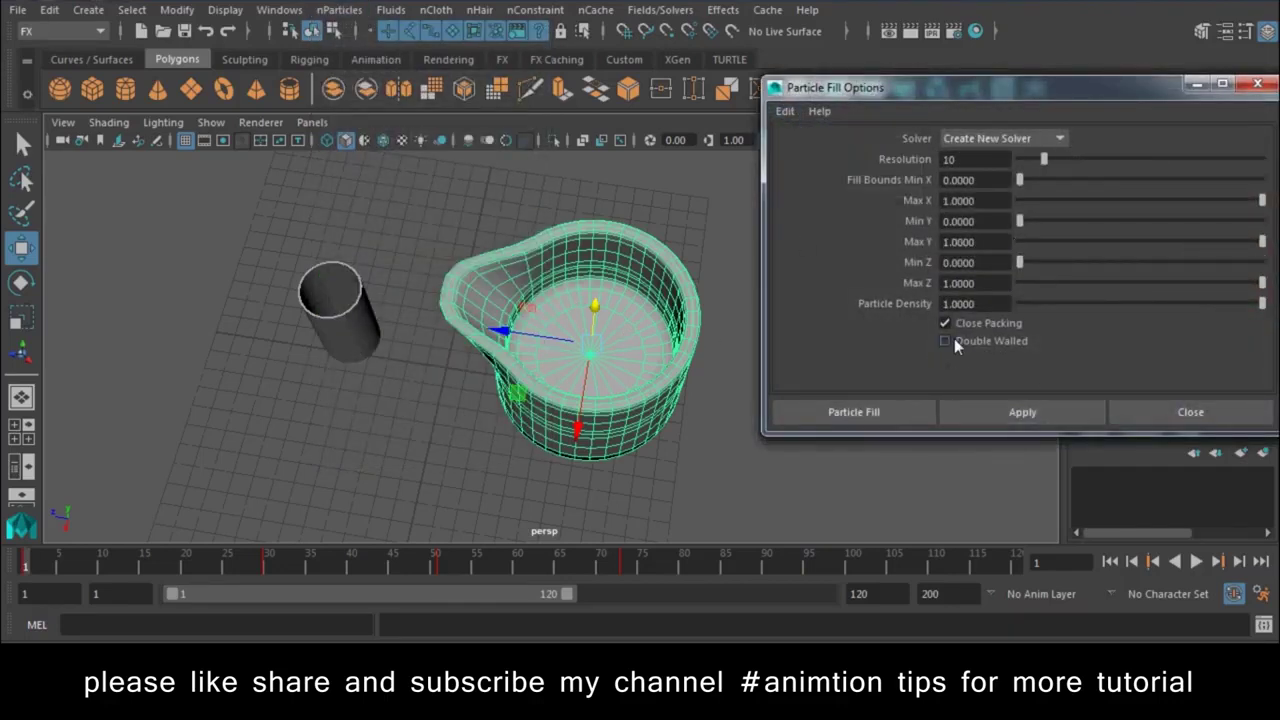
{"action": "scroll", "coordinate": [627, 273], "scroll_direction": "up", "scroll_amount": 3}
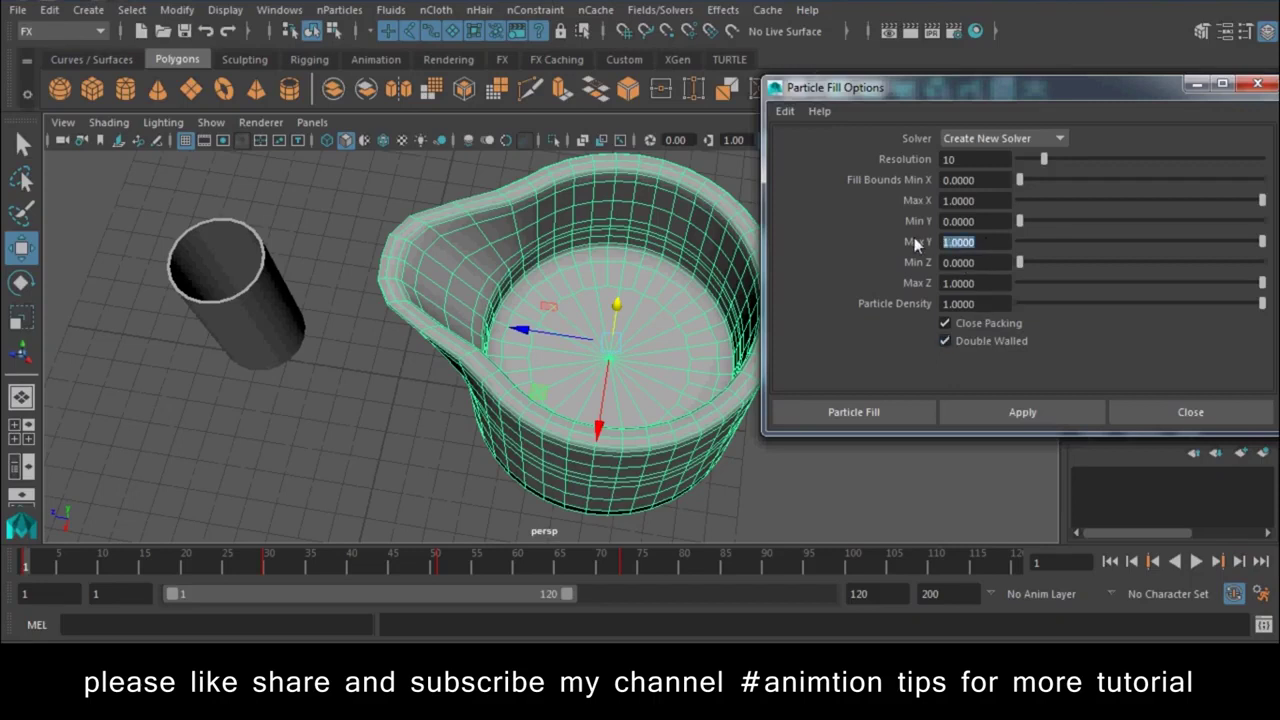
{"action": "key", "text": "BackSpace"}
{"action": "left_click", "coordinate": [975, 414]}
{"action": "mouse_move", "coordinate": [611, 420]}
{"action": "left_mouse_down", "text": "alt"}
{"action": "mouse_move", "coordinate": [716, 384]}
{"action": "mouse_move", "coordinate": [588, 392]}
{"action": "left_mouse_up", "text": "alt"}
{"action": "key", "text": "ctrl+z"}
{"action": "key", "text": "ctrl+z"}
{"action": "key", "text": "ctrl+z"}
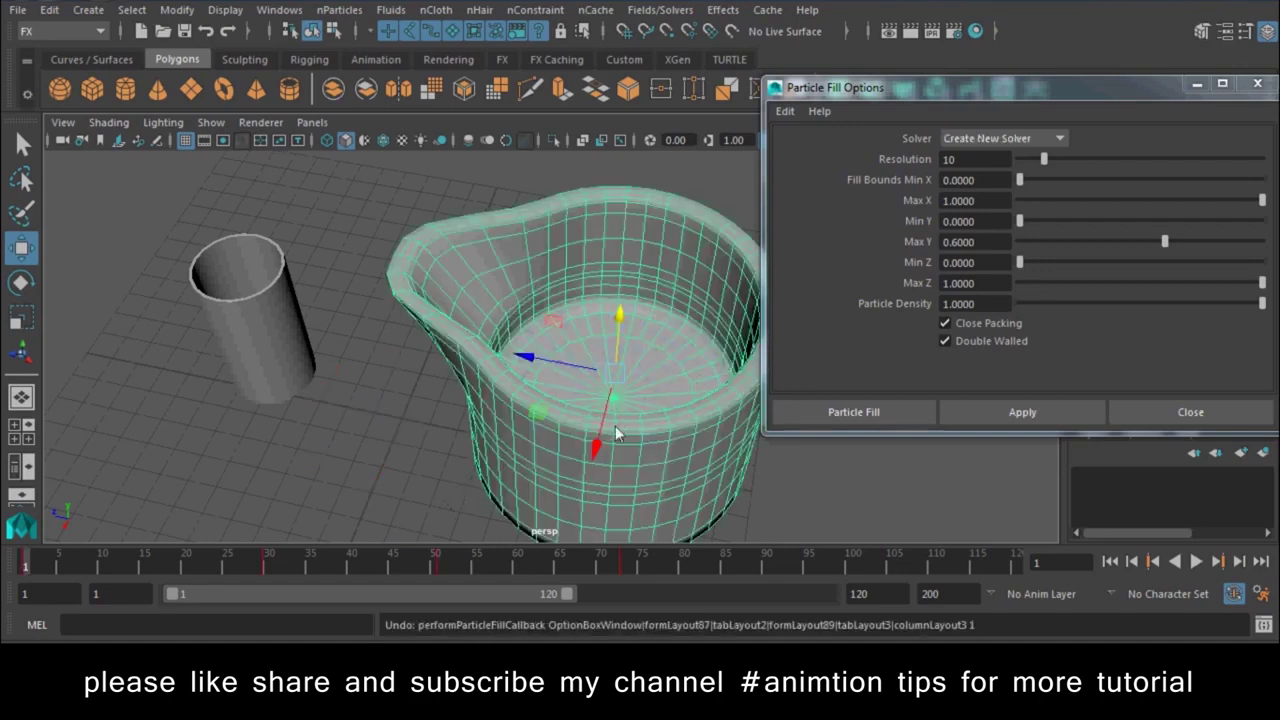
- Refill the jug at Resolution 30 and inspect the particles in wireframe
{"action": "left_click_drag", "start_coordinate": [615, 432], "coordinate": [588, 384], "text": "alt"}
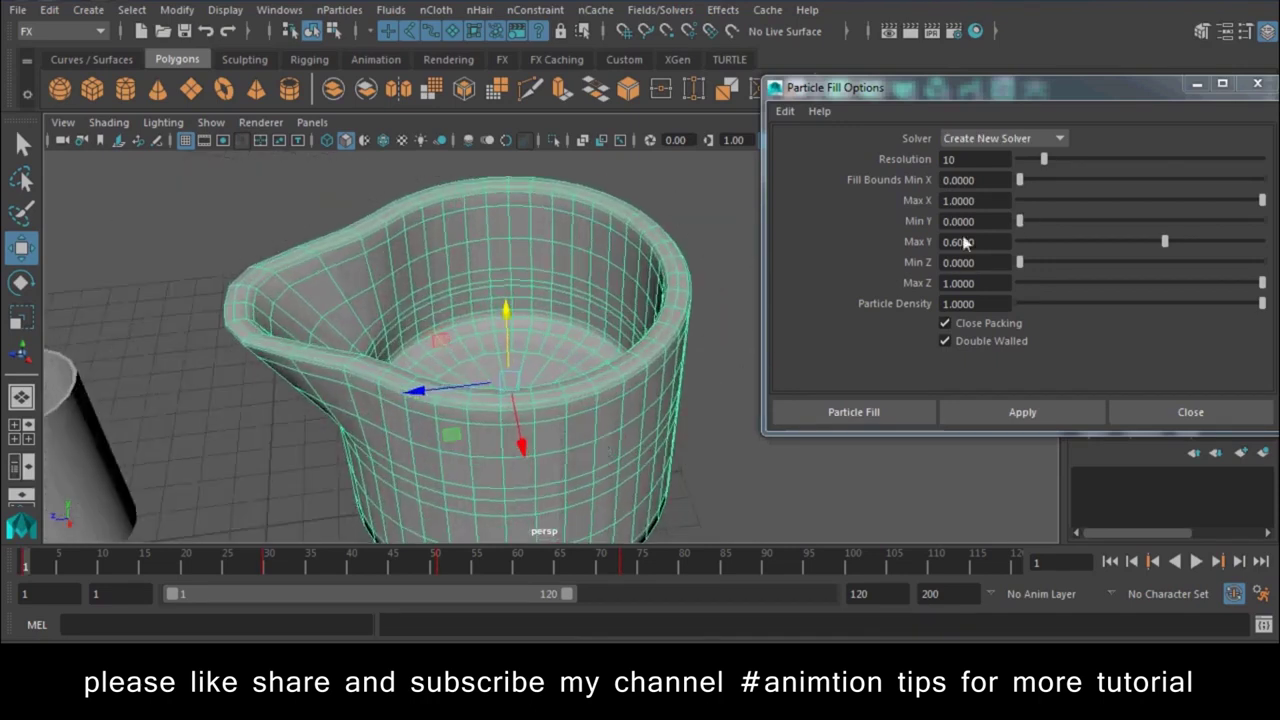
{"action": "double_click", "coordinate": [945, 160]}
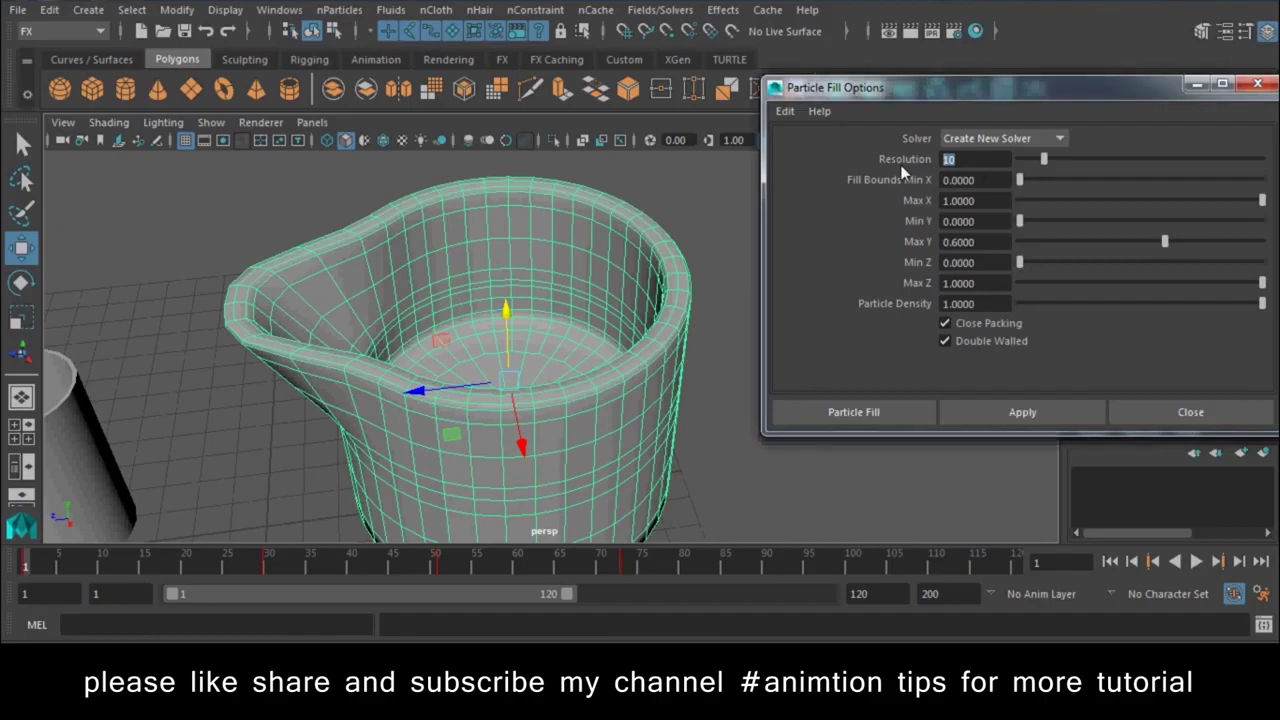
{"action": "type", "text": "30"}
{"action": "left_click", "coordinate": [988, 418]}
{"action": "left_click_drag", "start_coordinate": [560, 400], "coordinate": [420, 370], "text": "alt"}
{"action": "key", "text": "4"}
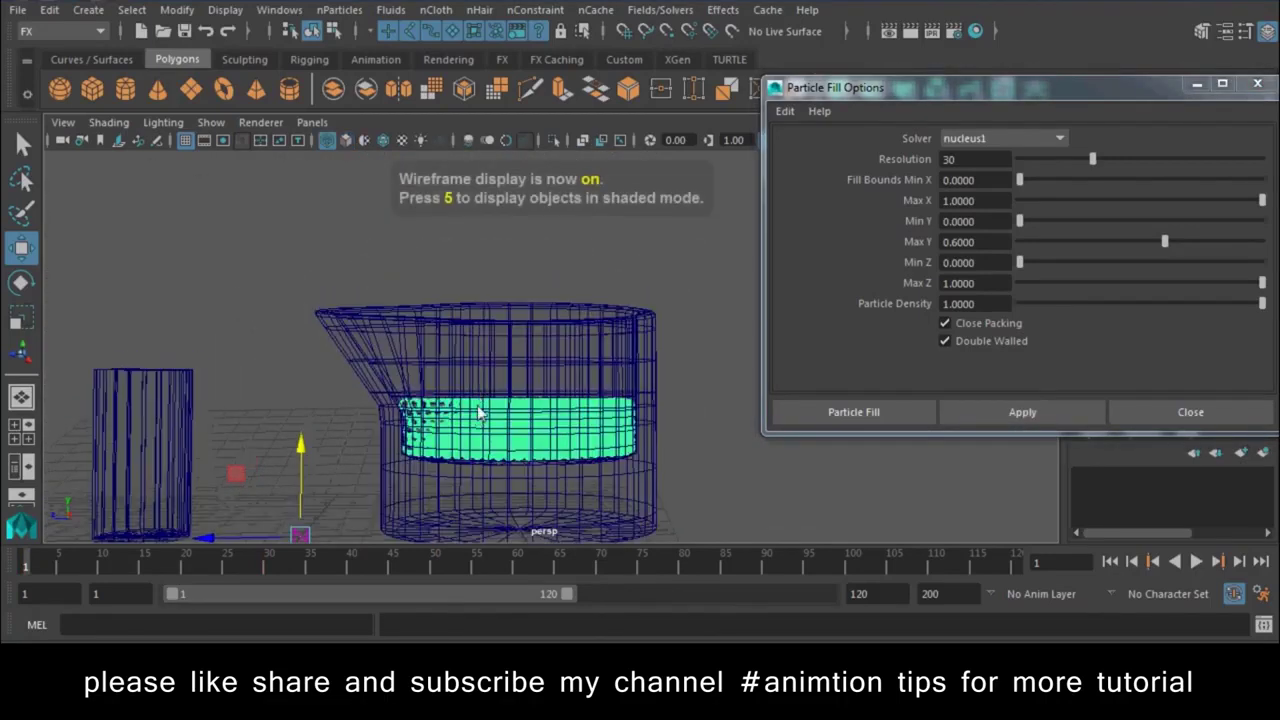
{"action": "left_click_drag", "start_coordinate": [479, 413], "coordinate": [536, 413], "text": "alt"}
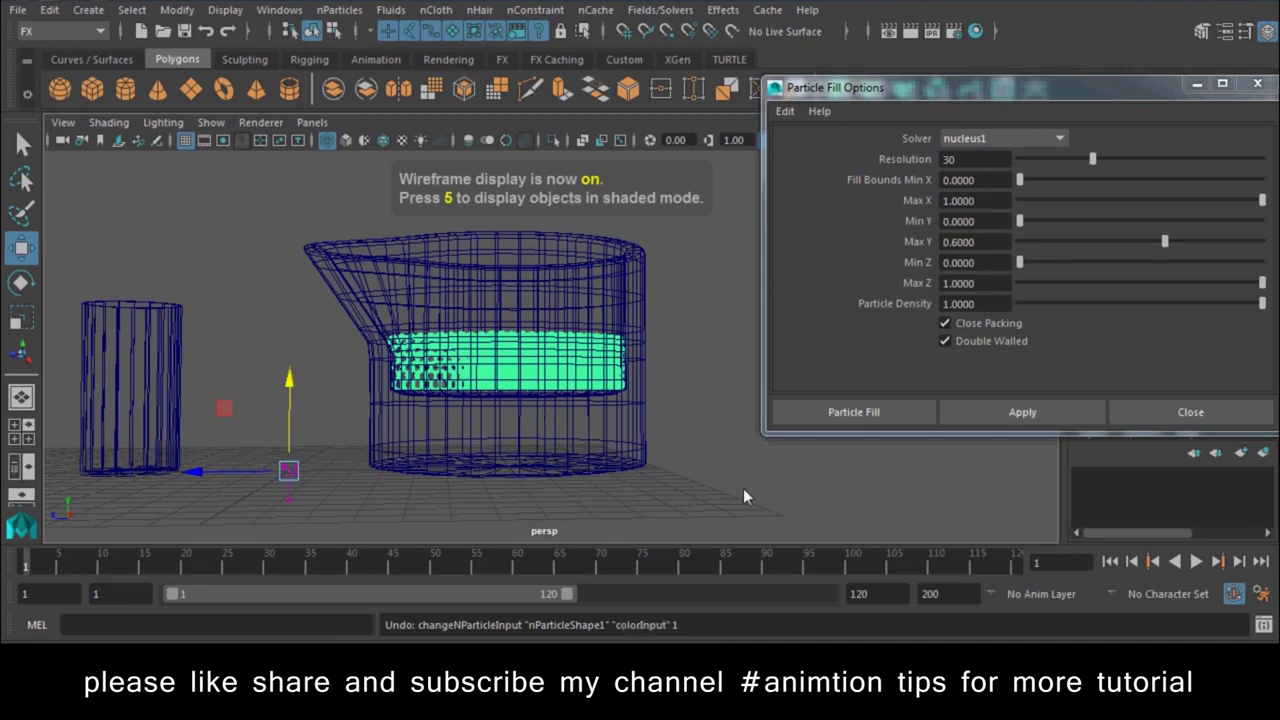
- Undo that fill and refill the jug with Max Y set to 0.8
{"action": "key", "text": "ctrl+z"}
{"action": "left_click_drag", "start_coordinate": [975, 242], "coordinate": [955, 244]}
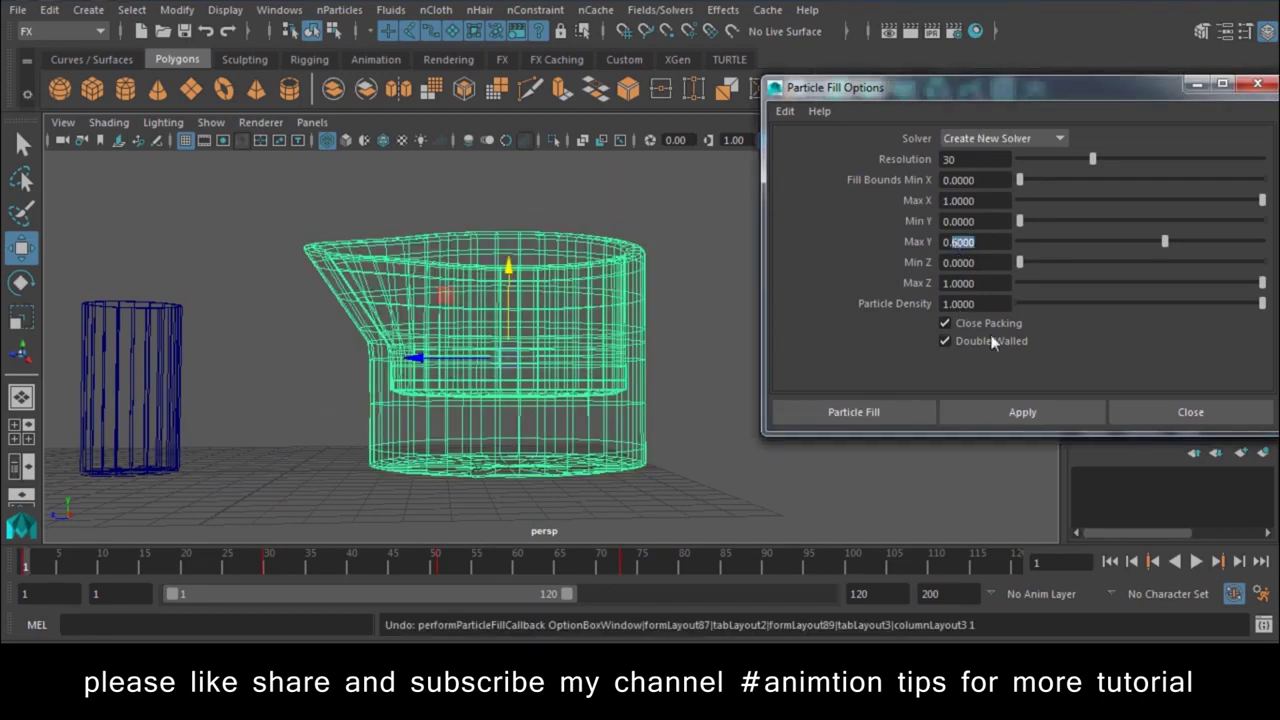
{"action": "left_click", "coordinate": [996, 417]}
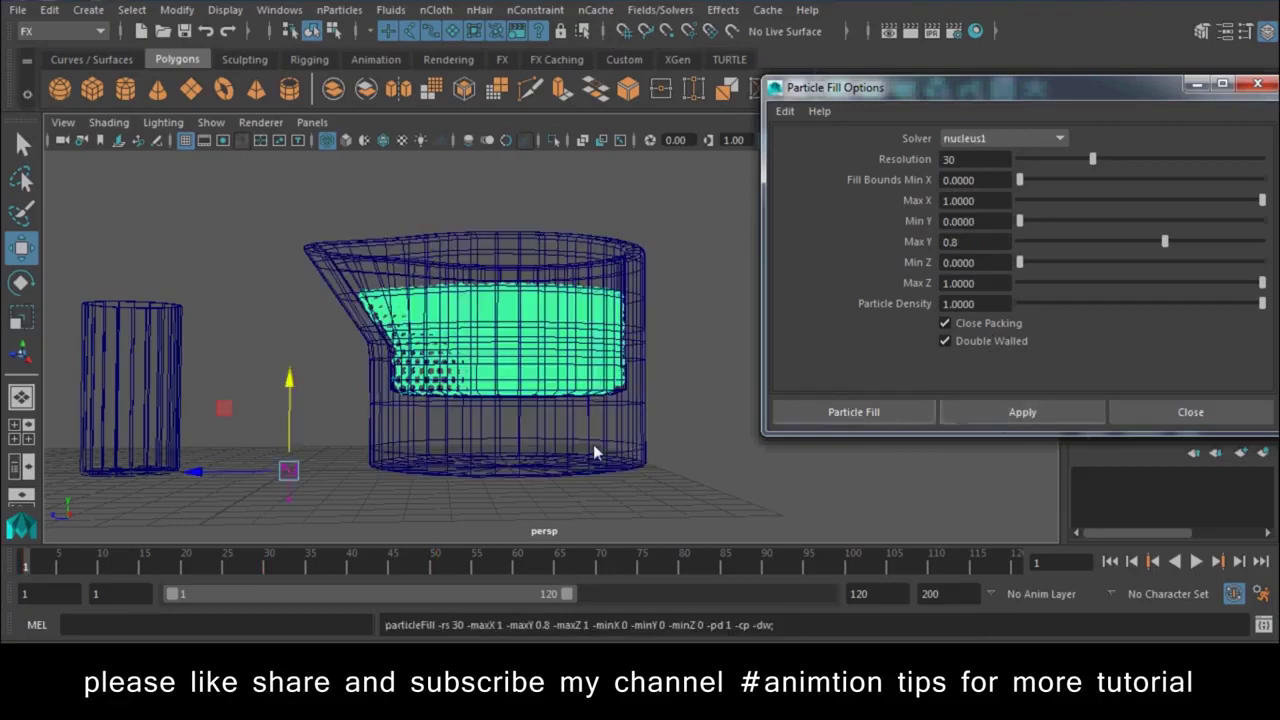
- Close the Particle Fill options and switch the viewport to textured shading
{"action": "left_click", "coordinate": [1169, 415]}
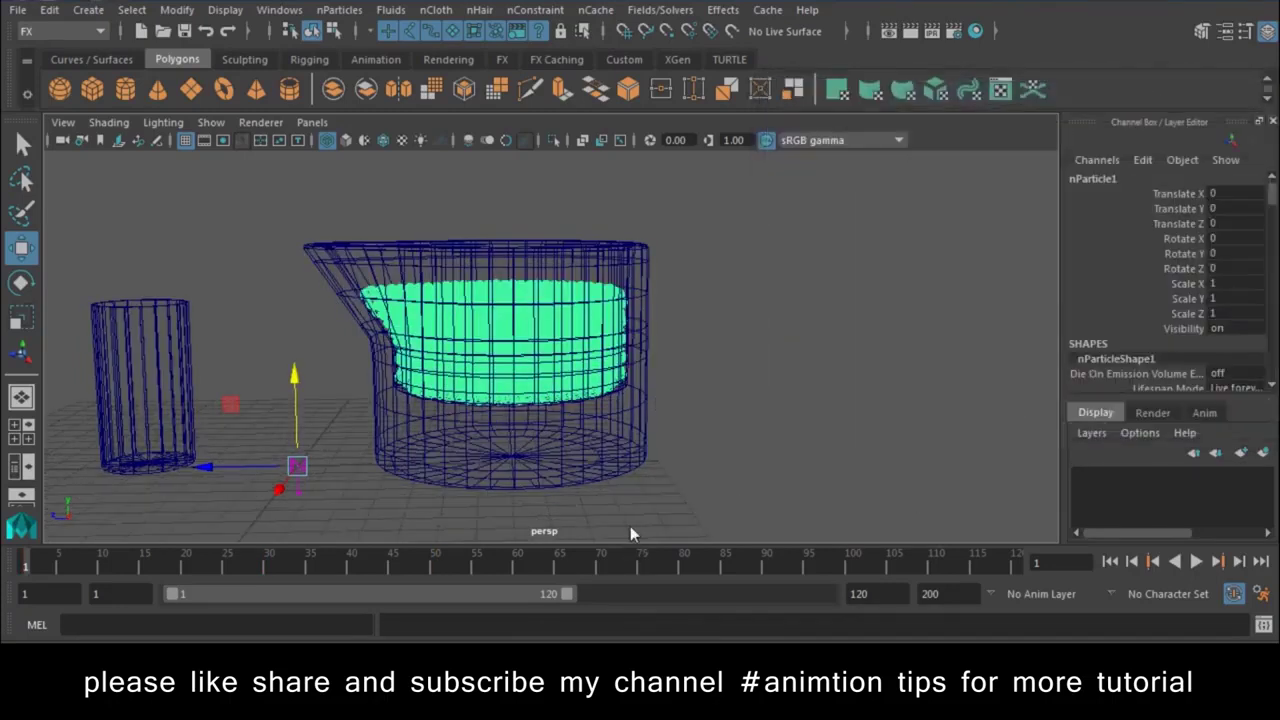
{"action": "left_click_drag", "start_coordinate": [635, 486], "coordinate": [647, 504], "text": "alt"}
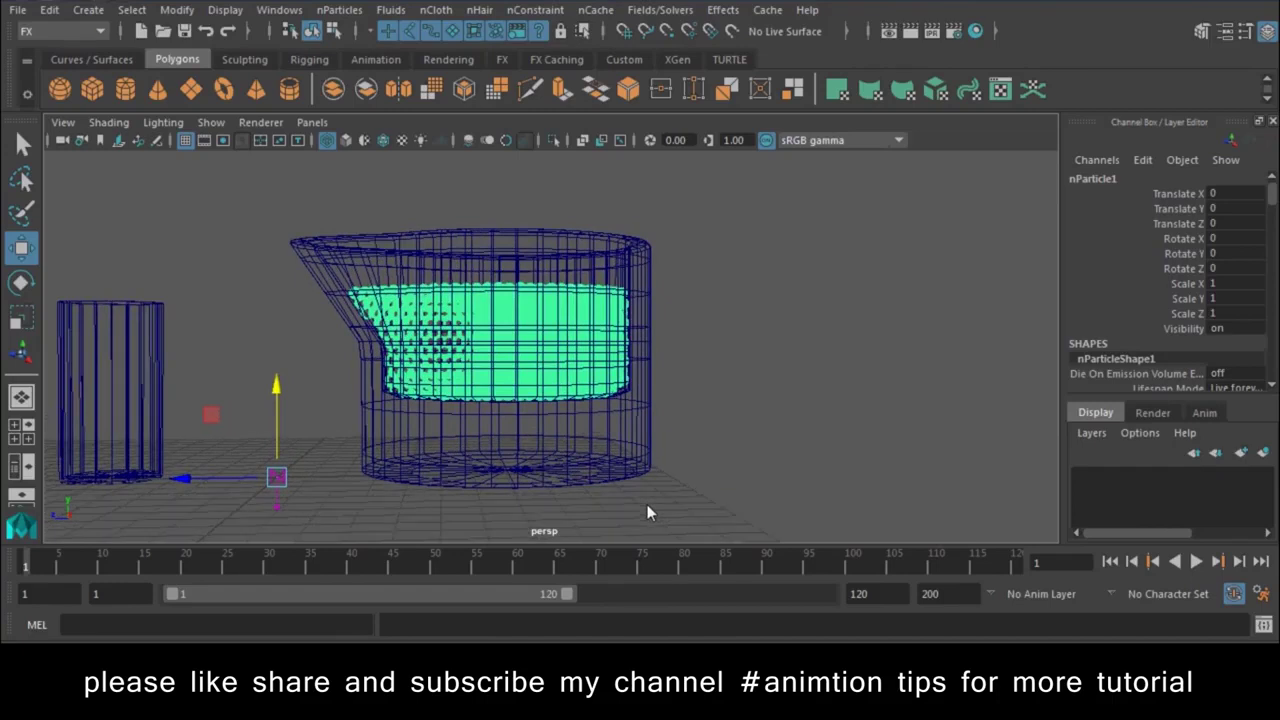
{"action": "key", "text": "6"}
{"action": "left_click_drag", "start_coordinate": [618, 429], "coordinate": [836, 382], "text": "alt"}
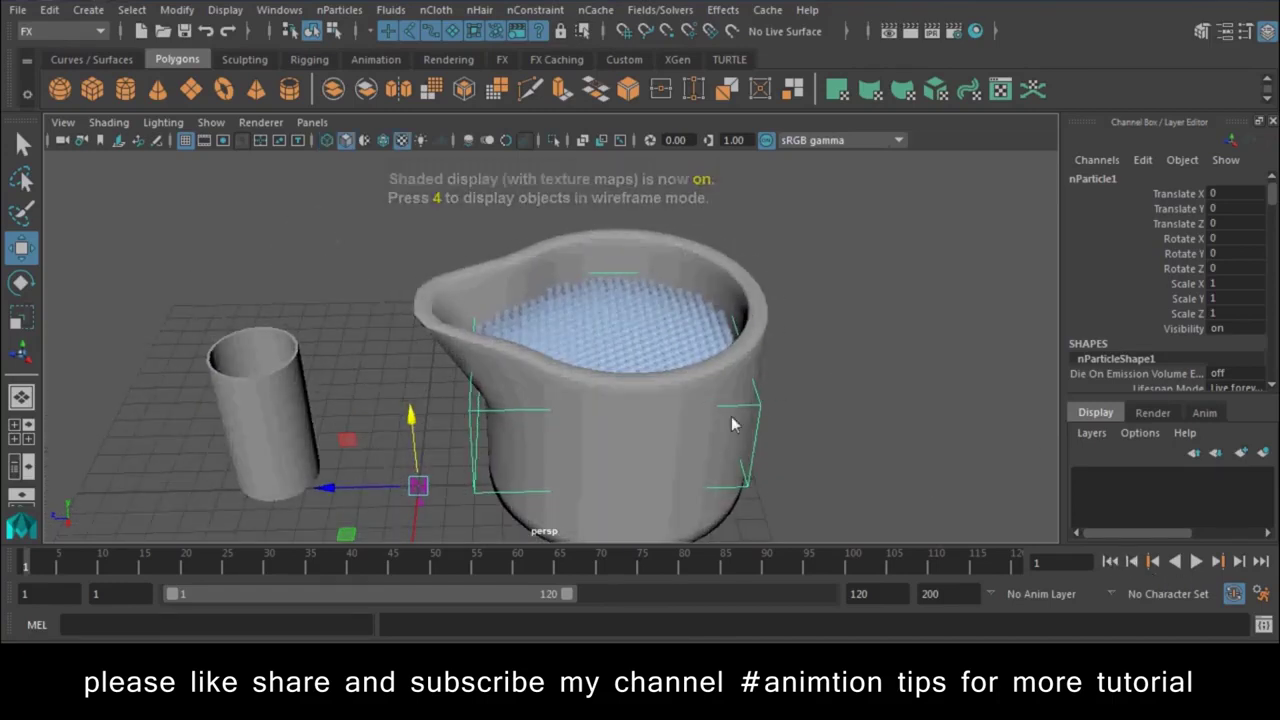
- Make the small cup a passive collider with nCloth > Create Passive Collider
{"action": "left_click", "coordinate": [508, 378]}
{"action": "left_click", "coordinate": [270, 372]}
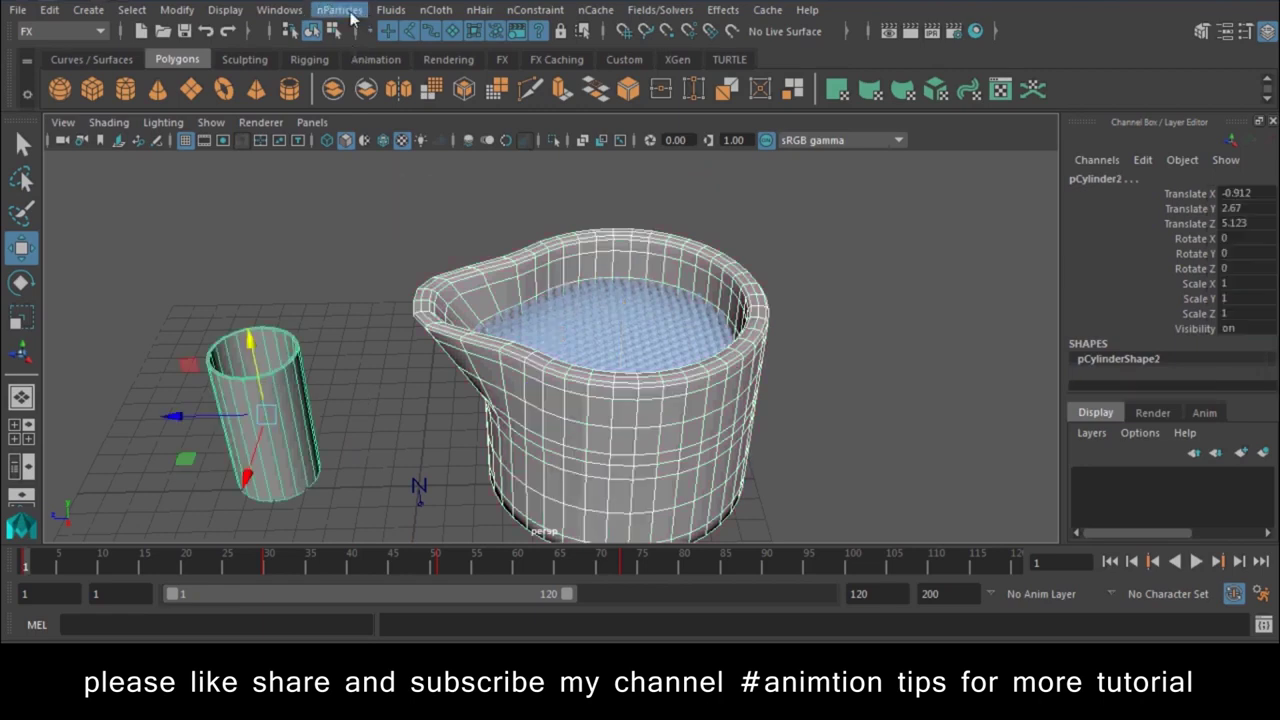
{"action": "left_click", "coordinate": [351, 14]}
{"action": "mouse_move", "coordinate": [390, 10]}
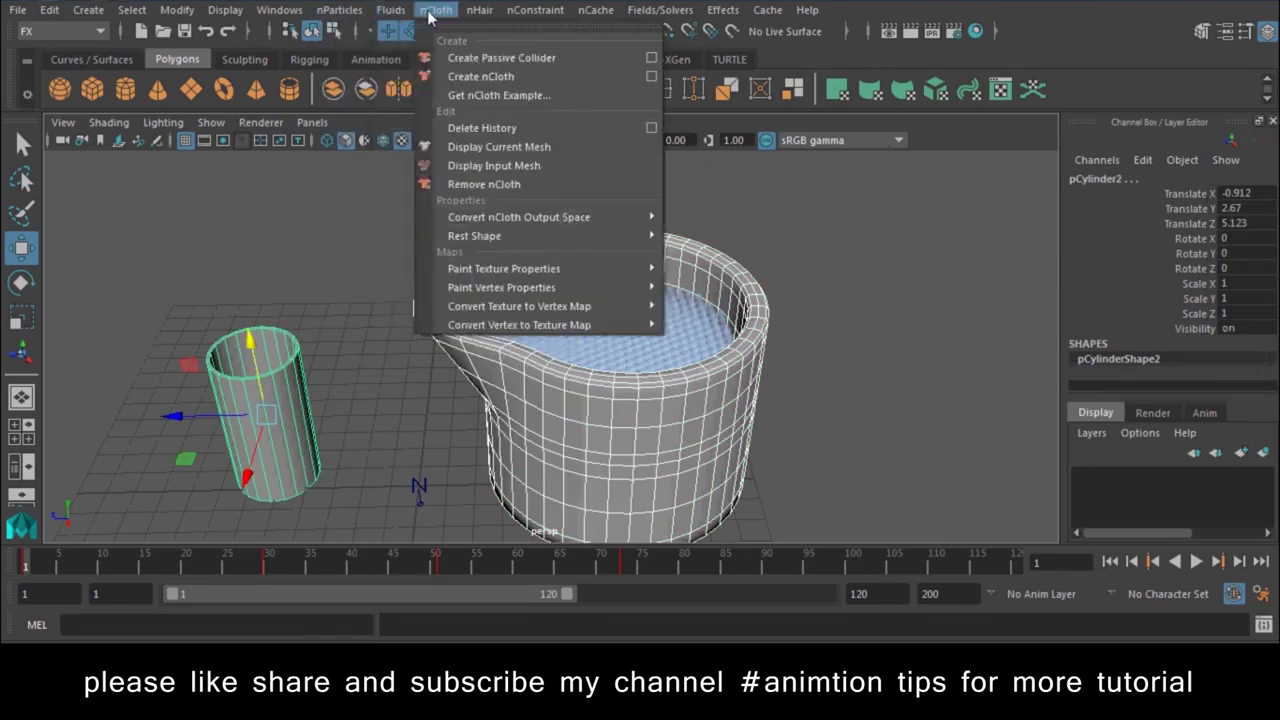
{"action": "left_click", "coordinate": [493, 57]}
{"action": "left_click_drag", "start_coordinate": [769, 321], "coordinate": [697, 299], "text": "alt"}
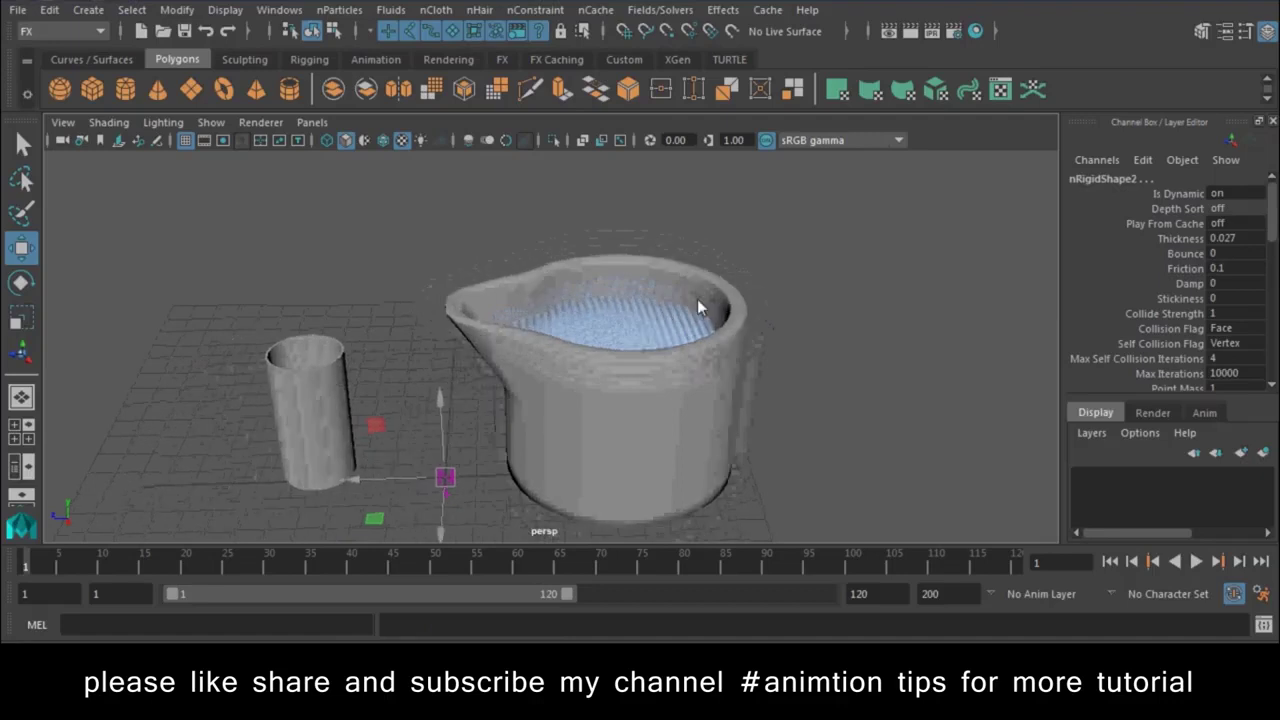
- Play the simulation, rewind to the first frame, and play it forward again
{"action": "left_click", "coordinate": [1197, 563]}
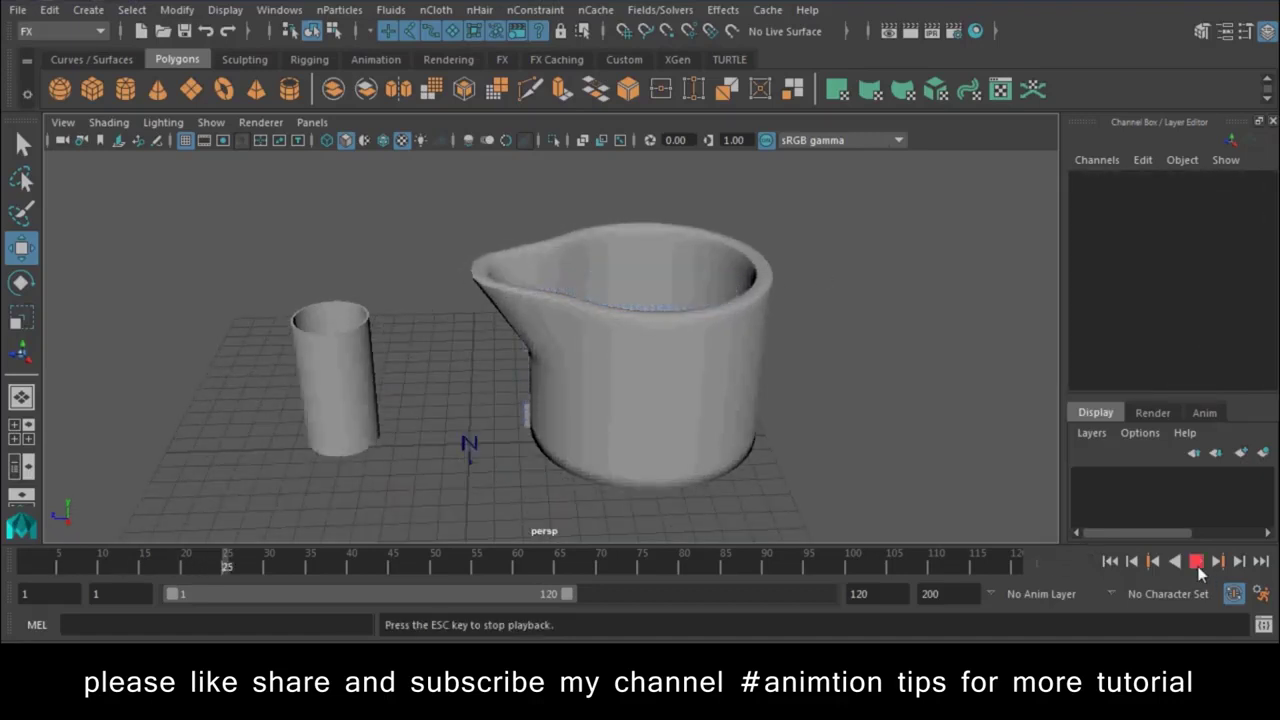
{"action": "left_click", "coordinate": [1175, 562]}
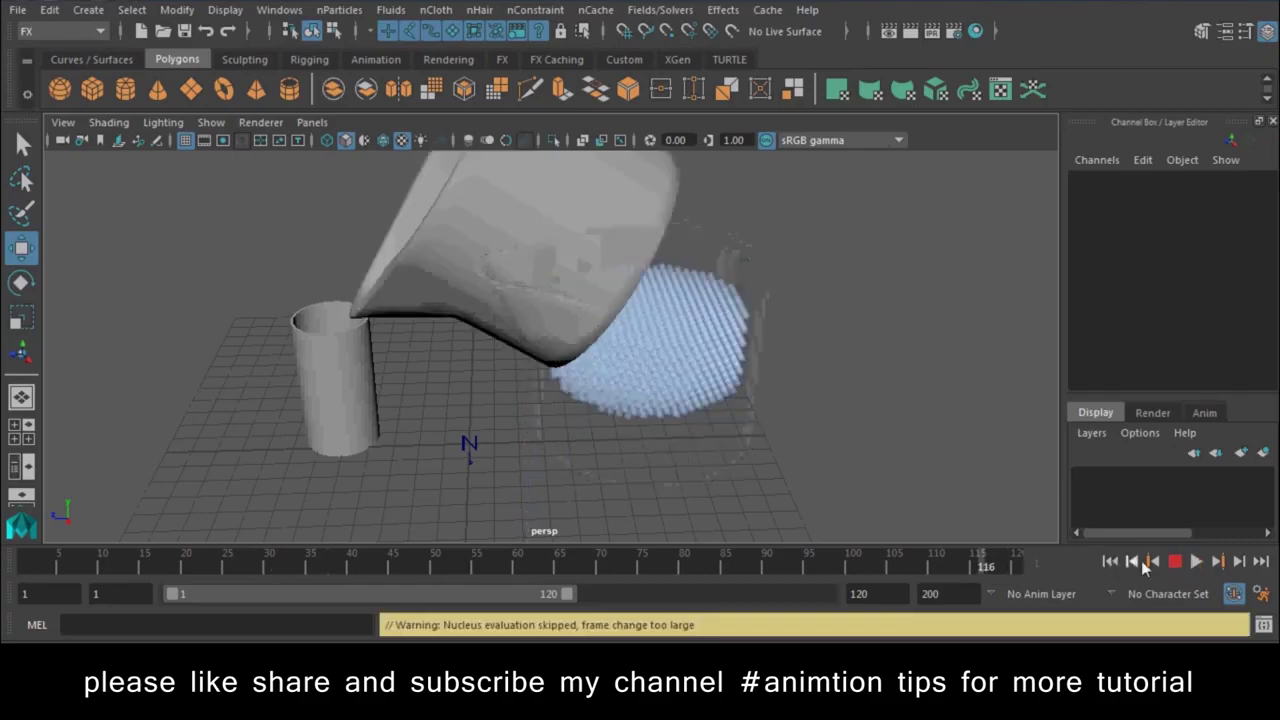
{"action": "left_click", "coordinate": [1175, 562]}
{"action": "left_click", "coordinate": [1110, 562]}
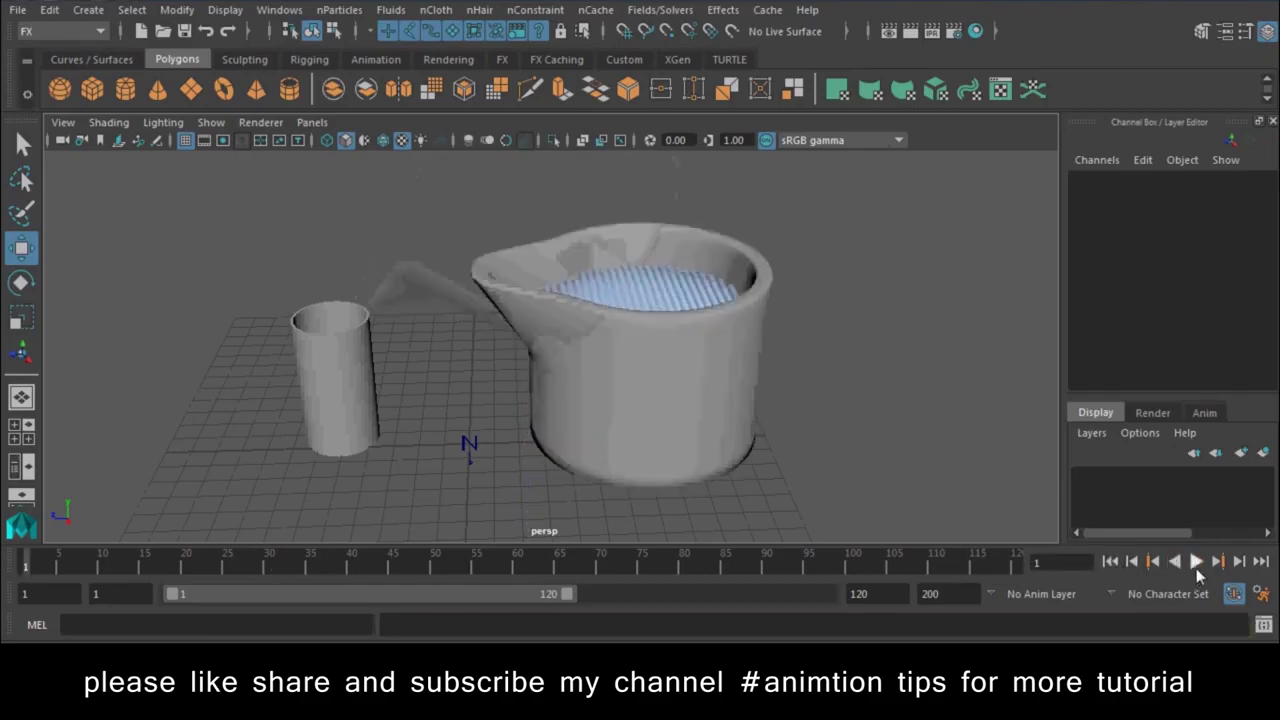
{"action": "left_click", "coordinate": [1196, 562]}
- Stop the pour at frame 104 and marquee-select the nParticle object
{"action": "mouse_move", "coordinate": [812, 446]}
{"action": "left_mouse_down", "text": "alt"}
{"action": "mouse_move", "coordinate": [742, 481]}
{"action": "mouse_move", "coordinate": [781, 442]}
{"action": "left_mouse_up", "text": "alt"}
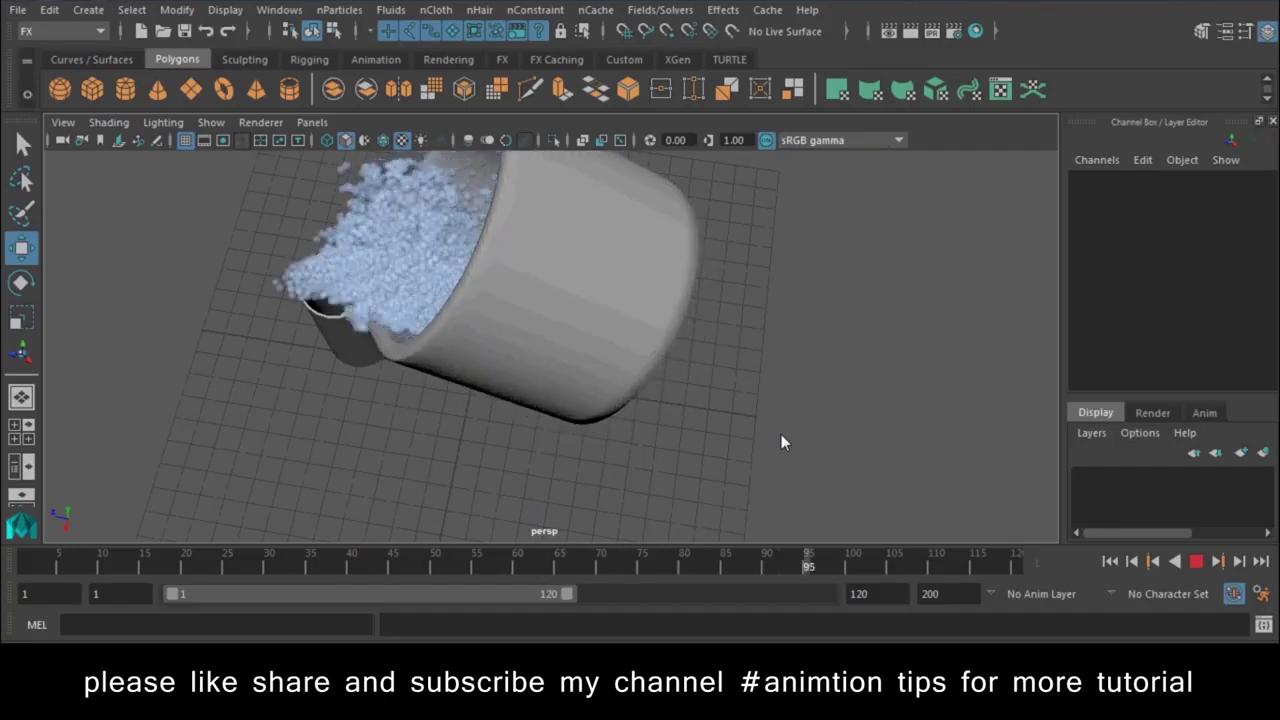
{"action": "key", "text": "Escape"}
{"action": "mouse_move", "coordinate": [489, 466]}
{"action": "left_mouse_down", "text": "alt"}
{"action": "mouse_move", "coordinate": [491, 359]}
{"action": "mouse_move", "coordinate": [533, 377]}
{"action": "mouse_move", "coordinate": [549, 437]}
{"action": "mouse_move", "coordinate": [502, 376]}
{"action": "mouse_move", "coordinate": [478, 388]}
{"action": "mouse_move", "coordinate": [292, 285]}
{"action": "left_mouse_up", "text": "alt"}
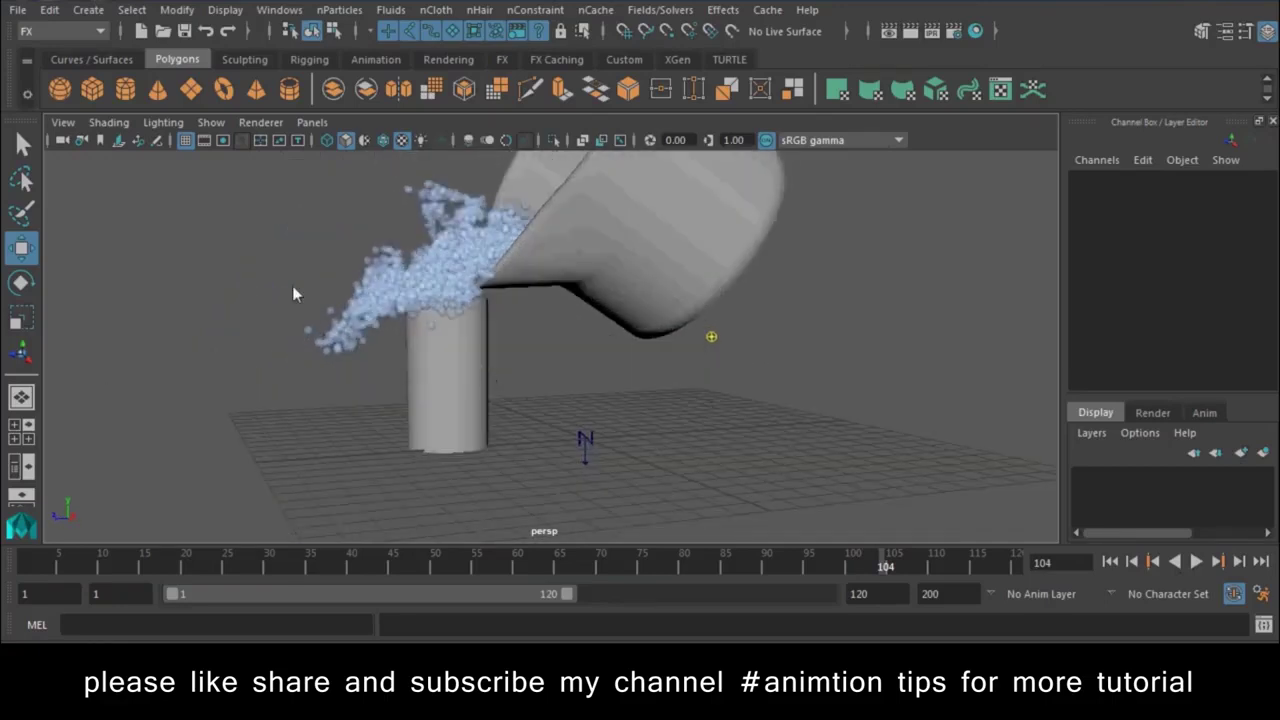
{"action": "left_click_drag", "start_coordinate": [330, 344], "coordinate": [342, 375]}
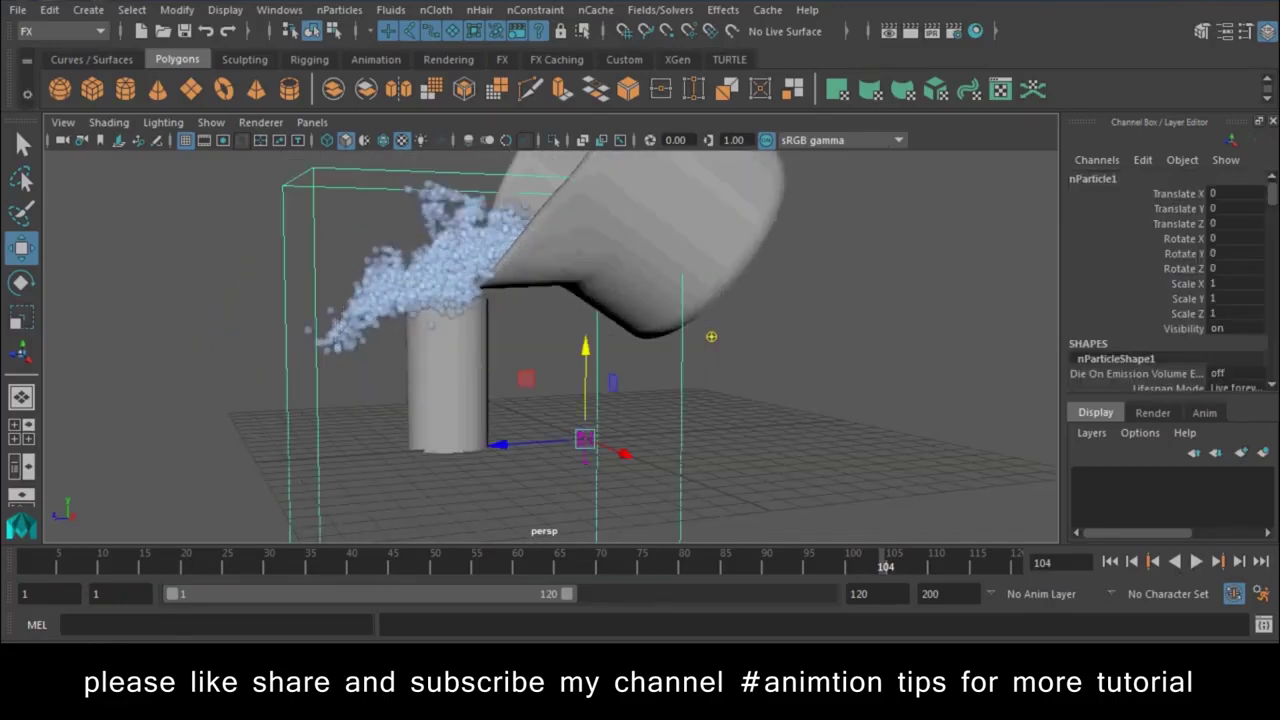
- Set nucleus1's Space Scale to 0.200, then rewind to frame 1 and replay
{"action": "left_click", "coordinate": [1224, 31]}
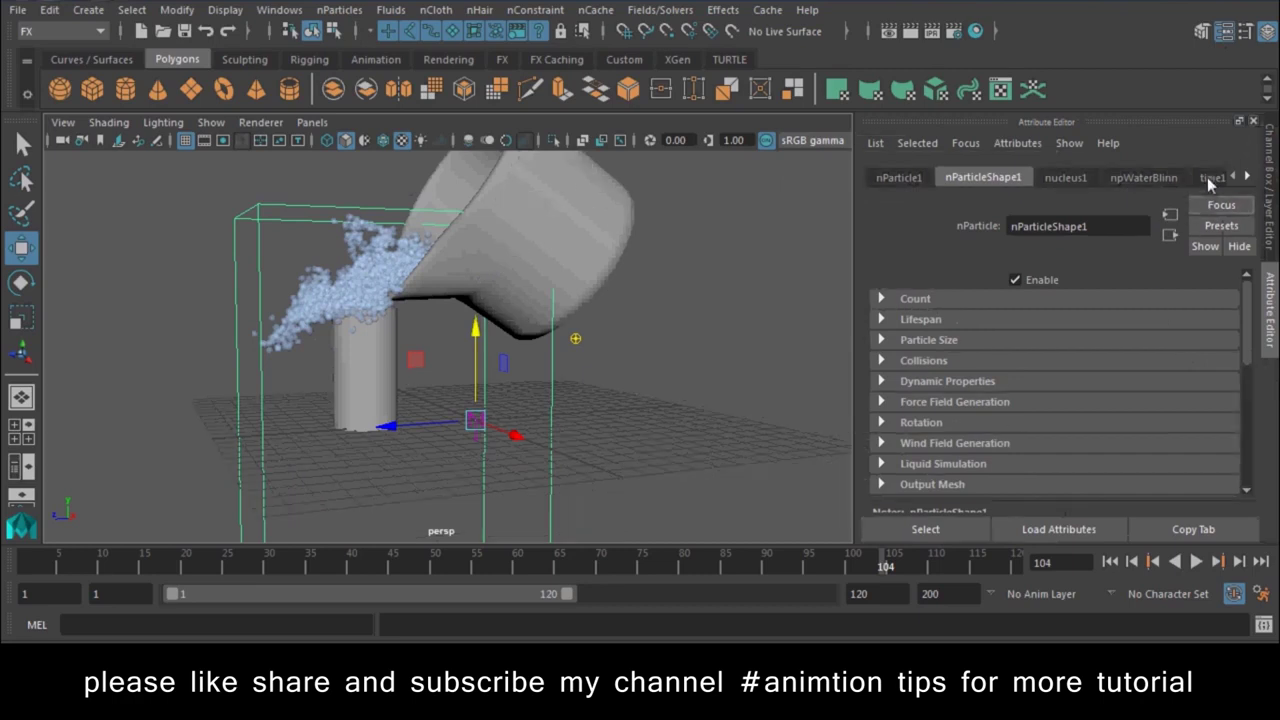
{"action": "left_click", "coordinate": [1066, 177]}
{"action": "scroll", "coordinate": [1047, 384], "scroll_direction": "down", "scroll_amount": 5}
{"action": "scroll", "coordinate": [1047, 384], "scroll_direction": "down", "scroll_amount": 5}
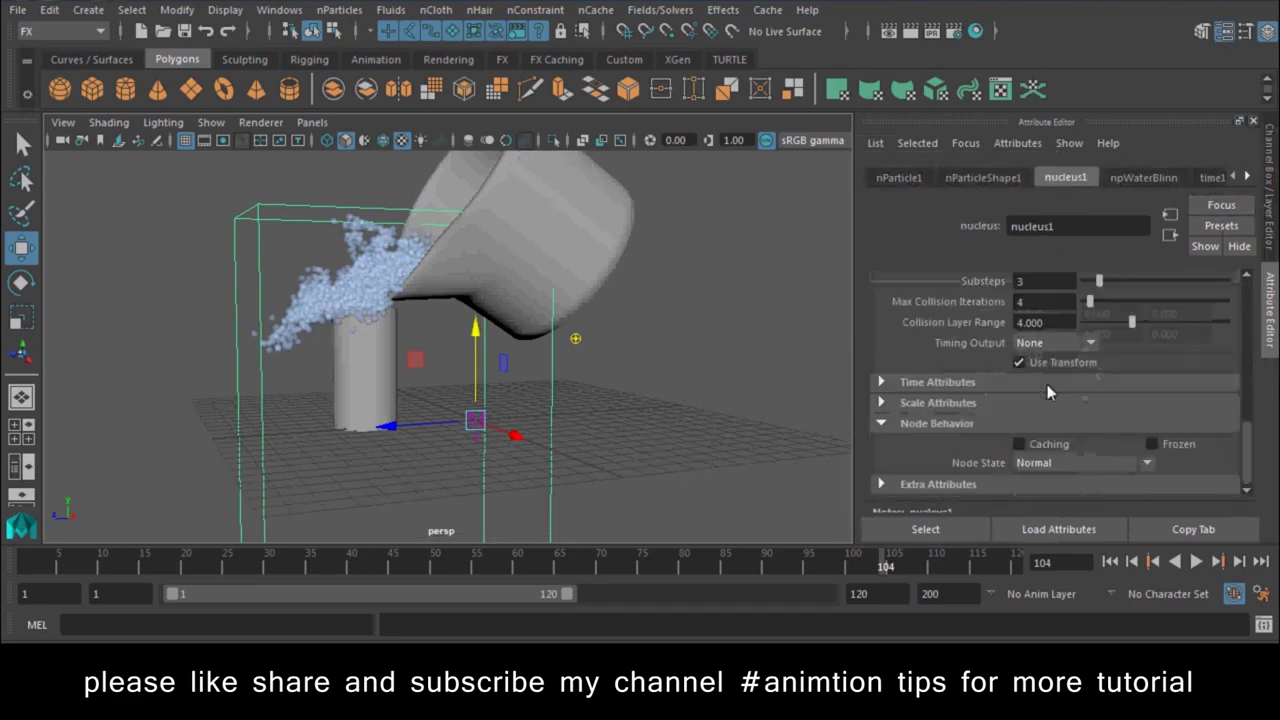
{"action": "left_click", "coordinate": [965, 403]}
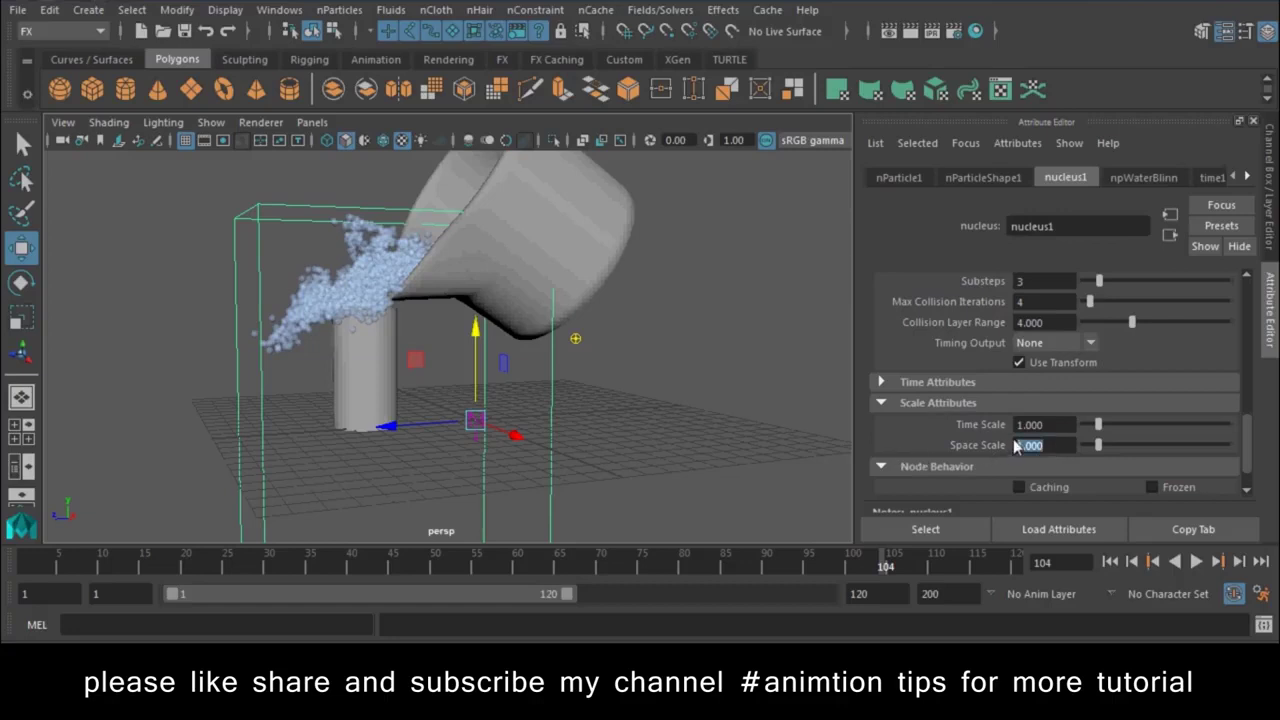
{"action": "key", "text": "Return"}
{"action": "left_click", "coordinate": [1112, 562]}
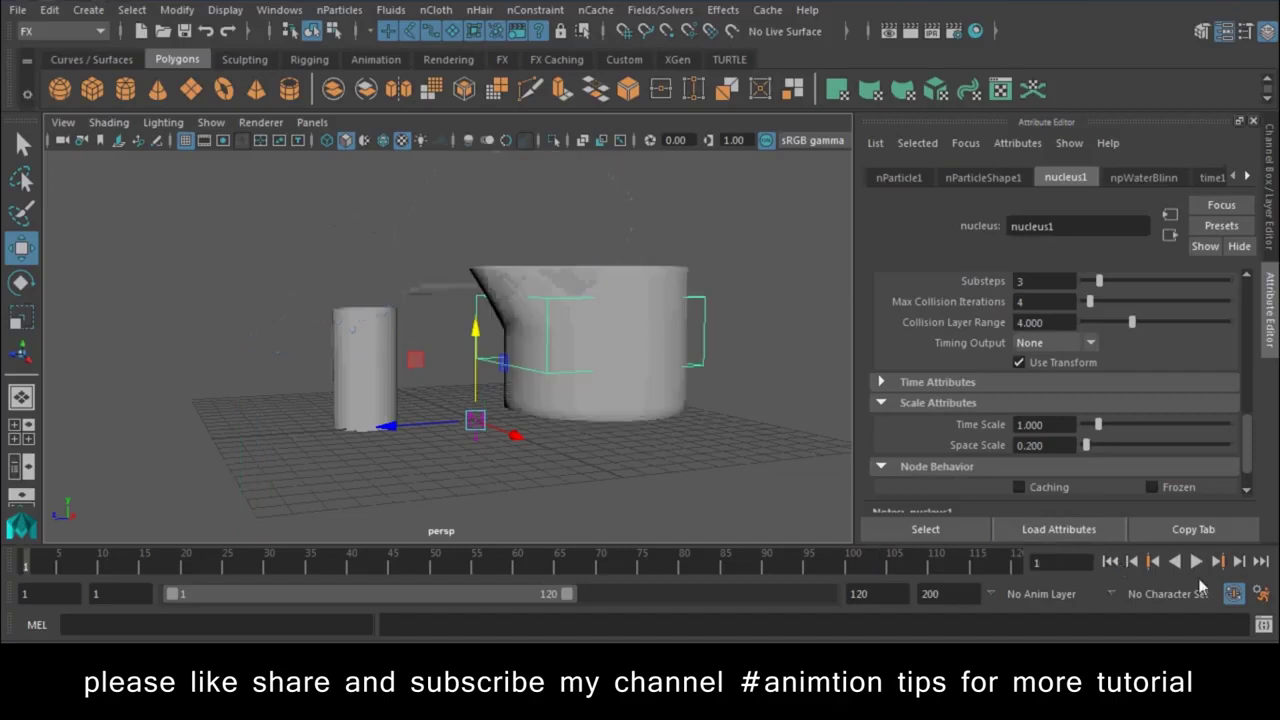
{"action": "left_click", "coordinate": [1194, 562]}
- Watch the 0.200-scale pour, stop at frame 88, and click the cup to load nRigidShape2
{"action": "left_click_drag", "start_coordinate": [478, 396], "coordinate": [620, 443], "text": "alt"}
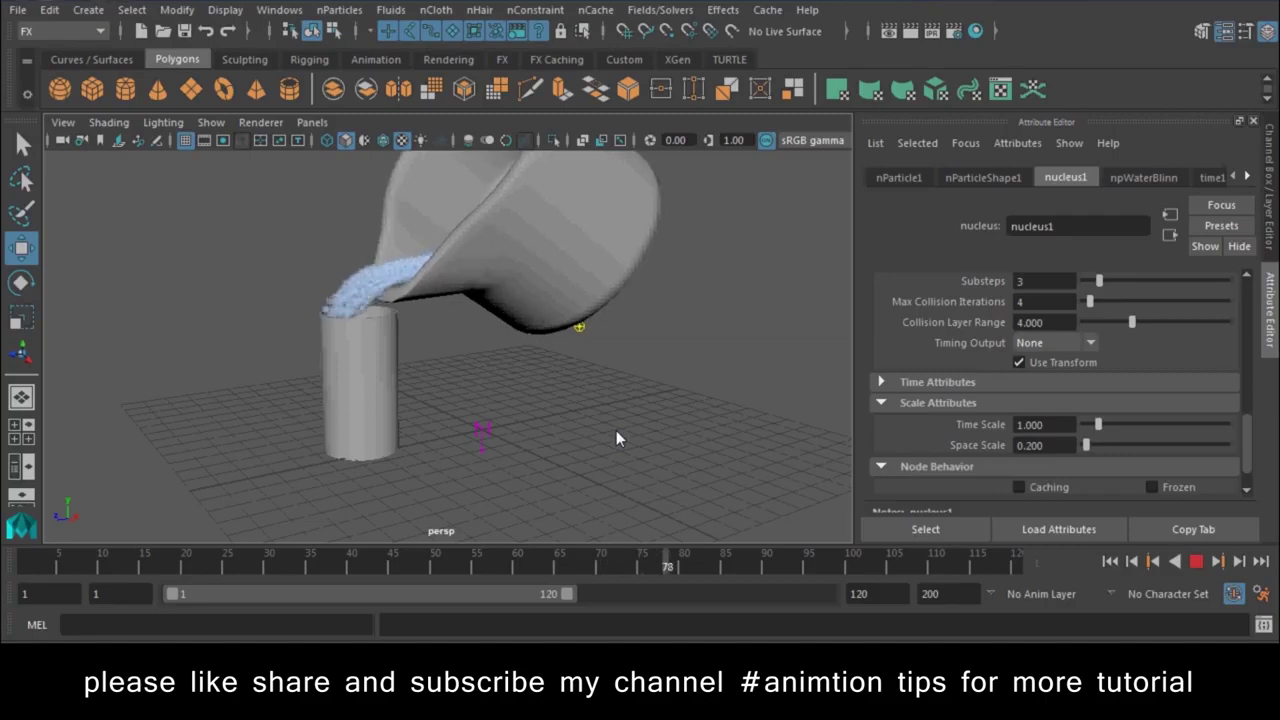
{"action": "key", "text": "Escape"}
{"action": "left_click", "coordinate": [470, 434]}
{"action": "mouse_move", "coordinate": [470, 438]}
{"action": "left_mouse_down", "text": "alt"}
{"action": "mouse_move", "coordinate": [301, 350]}
{"action": "mouse_move", "coordinate": [265, 370]}
{"action": "left_mouse_up", "text": "alt"}
{"action": "left_click", "coordinate": [301, 350]}
- Select the cup, replay the pour from frame 1 viewed from the front, then return to the start
{"action": "left_click", "coordinate": [351, 364]}
{"action": "left_click", "coordinate": [360, 370]}
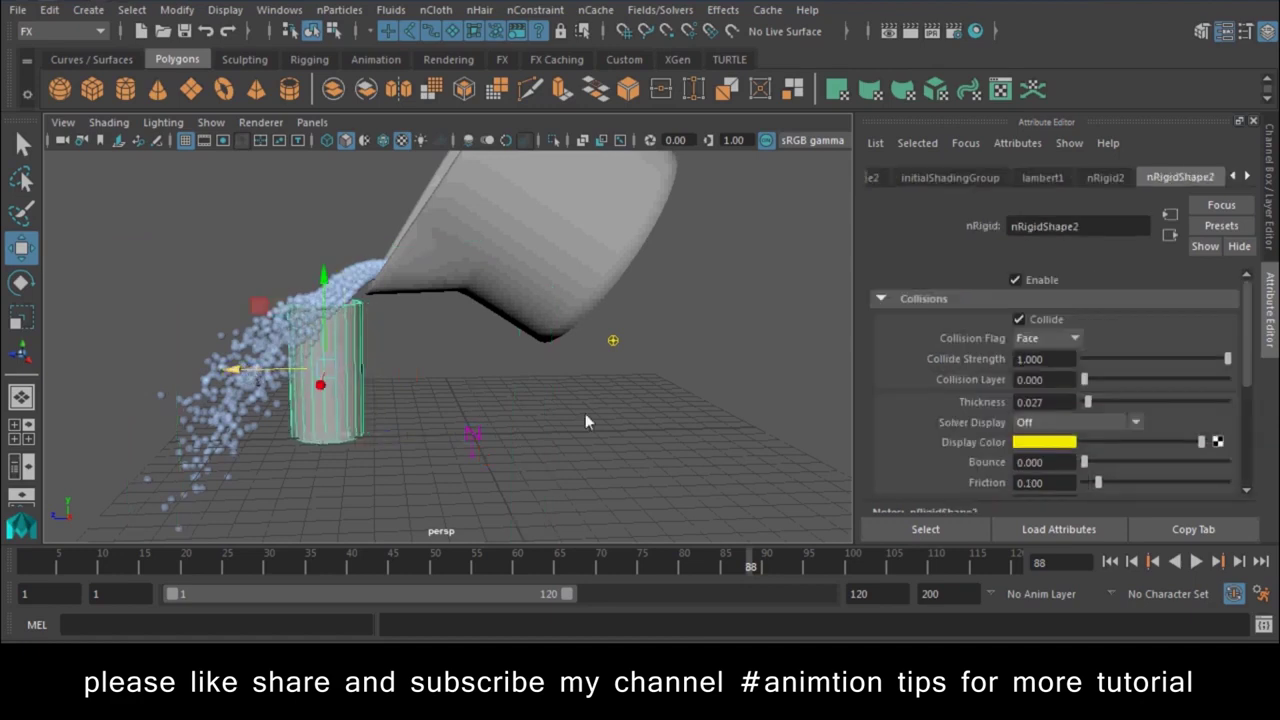
{"action": "left_click", "coordinate": [1116, 563]}
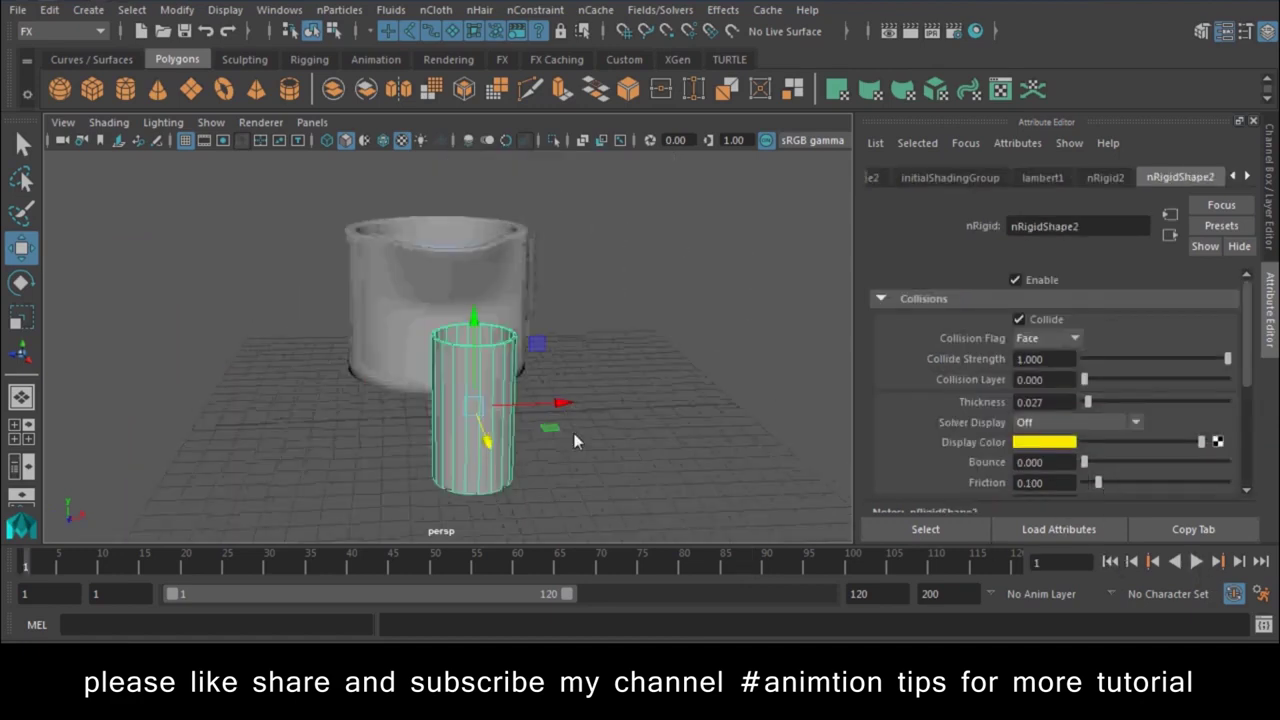
{"action": "left_click_drag", "start_coordinate": [362, 430], "coordinate": [1008, 512], "text": "alt"}
{"action": "left_click", "coordinate": [1195, 563]}
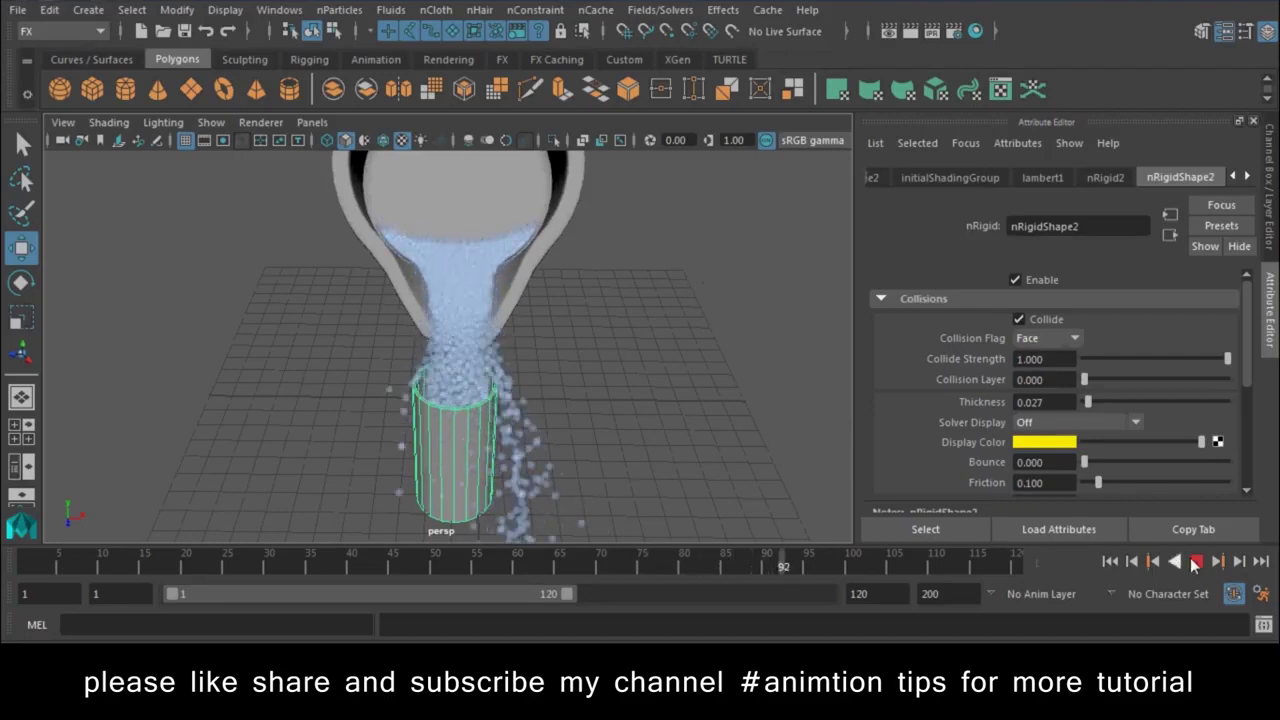
{"action": "left_click", "coordinate": [1110, 561]}
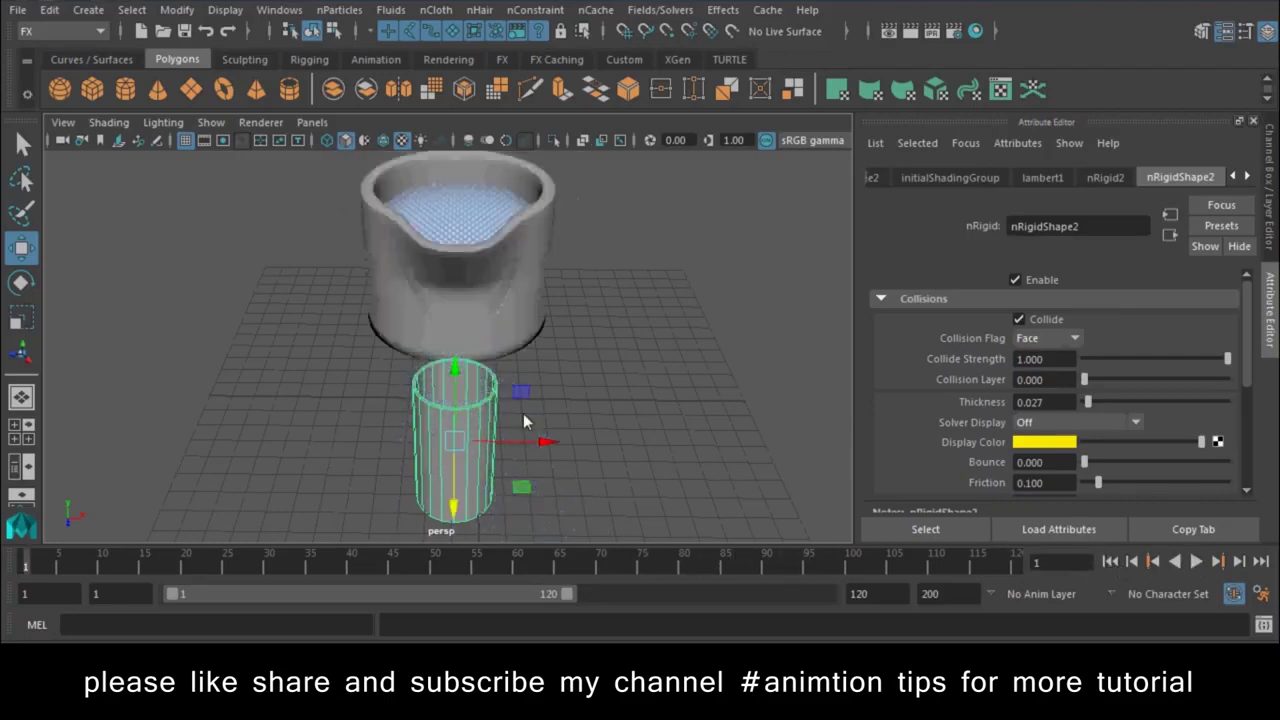
- Soft-select the jug's spout-tip vertices with a wide falloff and scale them to narrow the spout
{"action": "left_click", "coordinate": [476, 268]}
{"action": "left_click_drag", "start_coordinate": [480, 329], "coordinate": [517, 303], "text": "alt"}
{"action": "right_click_drag", "start_coordinate": [523, 104], "coordinate": [452, 137]}
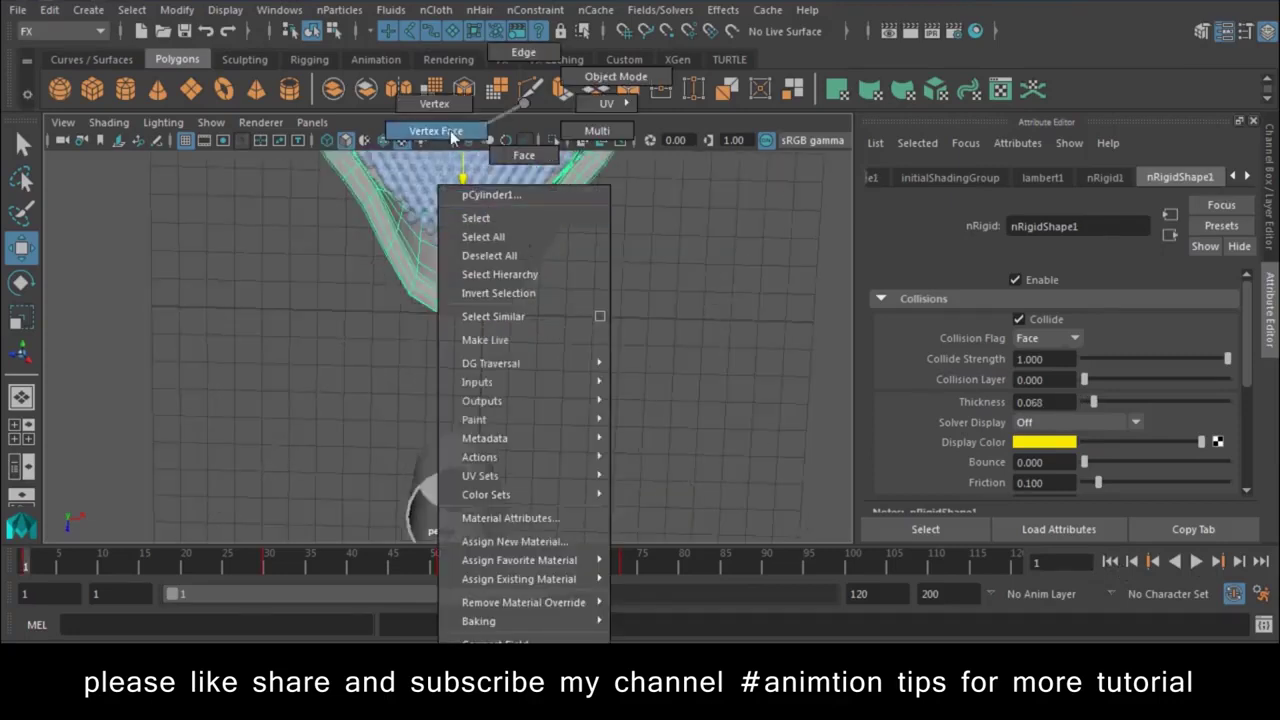
{"action": "right_click_drag", "start_coordinate": [523, 104], "coordinate": [444, 101]}
{"action": "mouse_move", "coordinate": [394, 364]}
{"action": "left_mouse_down"}
{"action": "mouse_move", "coordinate": [514, 283]}
{"action": "mouse_move", "coordinate": [511, 294]}
{"action": "left_mouse_up"}
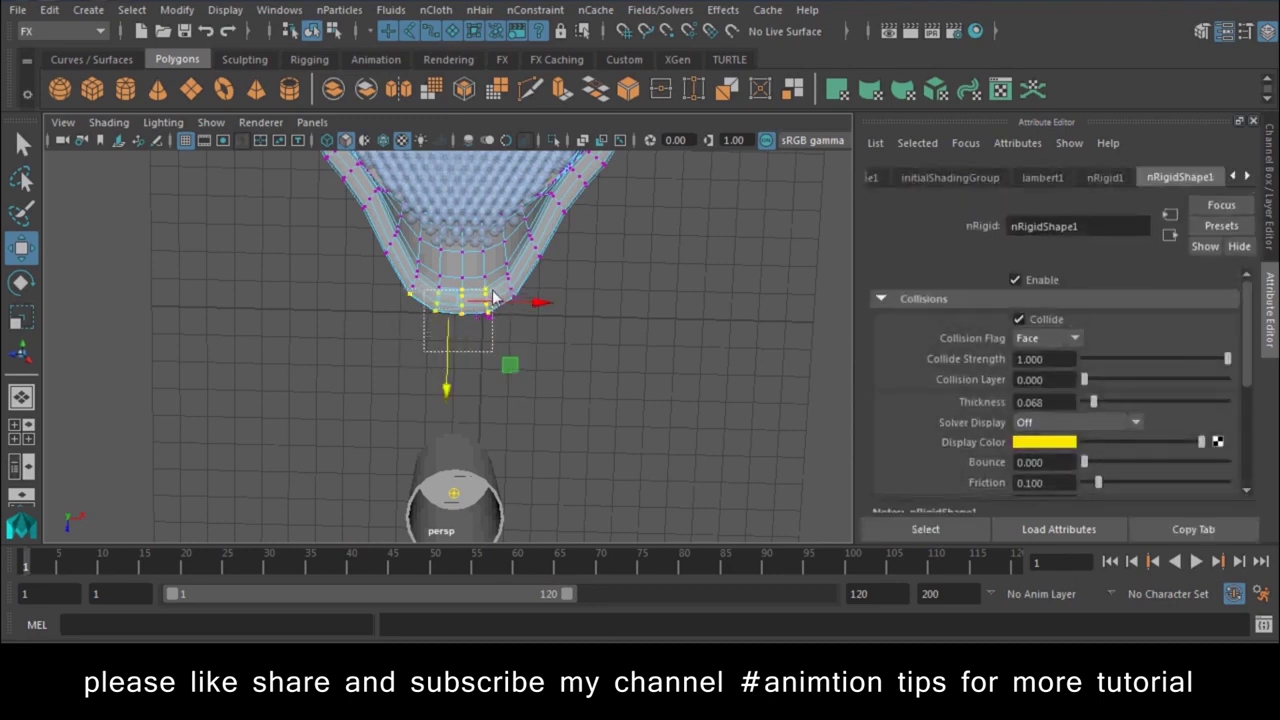
{"action": "key", "text": "b"}
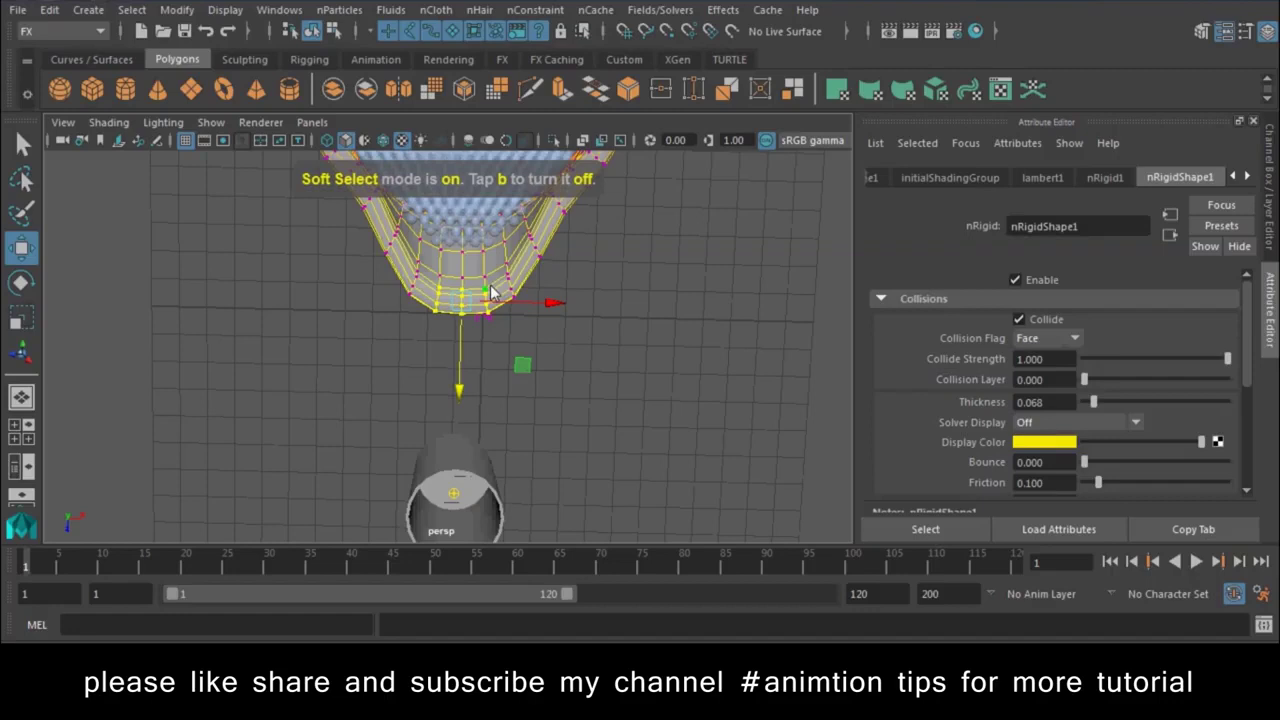
{"action": "left_click_drag", "start_coordinate": [490, 290], "coordinate": [62, 276]}
{"action": "key", "text": "r"}
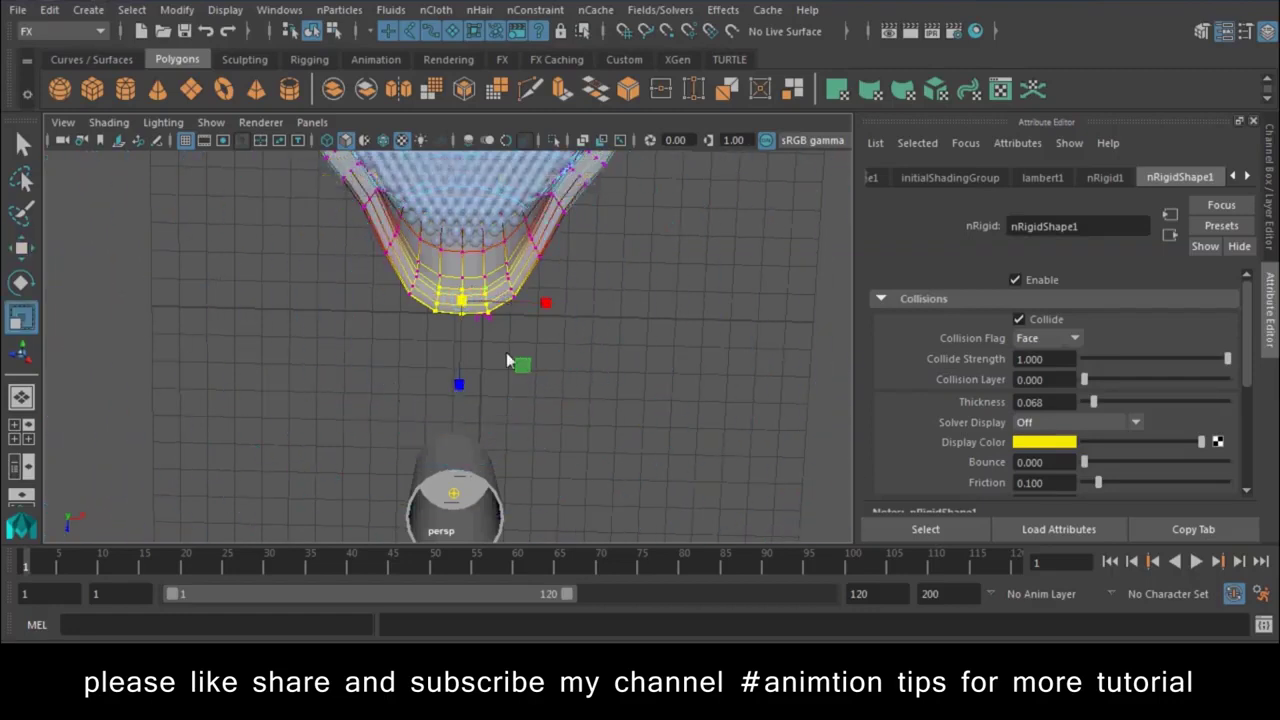
{"action": "left_click_drag", "start_coordinate": [545, 310], "coordinate": [515, 310]}
{"action": "left_click_drag", "start_coordinate": [376, 278], "coordinate": [394, 265]}
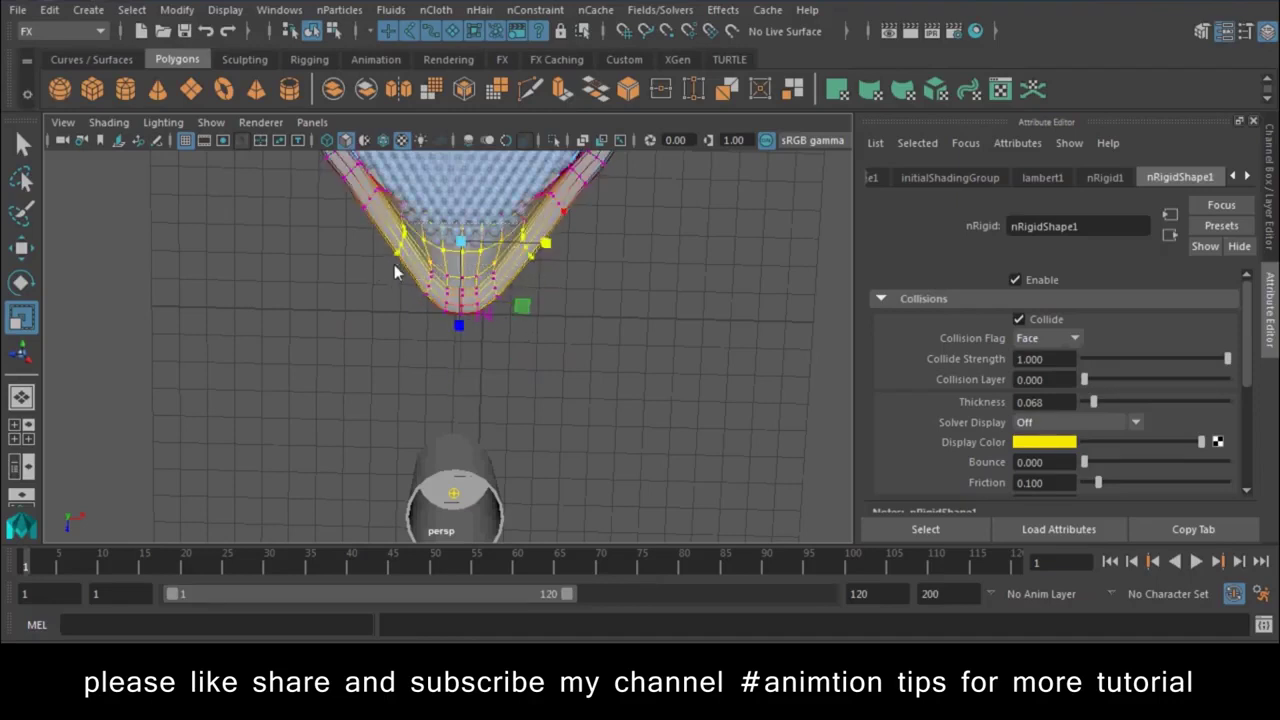
- Clear the selection, tilt the view down on jug and cup, and play from the start
{"action": "right_click_drag", "start_coordinate": [560, 250], "coordinate": [655, 95]}
{"action": "left_click", "coordinate": [703, 348]}
{"action": "left_click_drag", "start_coordinate": [703, 348], "coordinate": [578, 298], "text": "alt"}
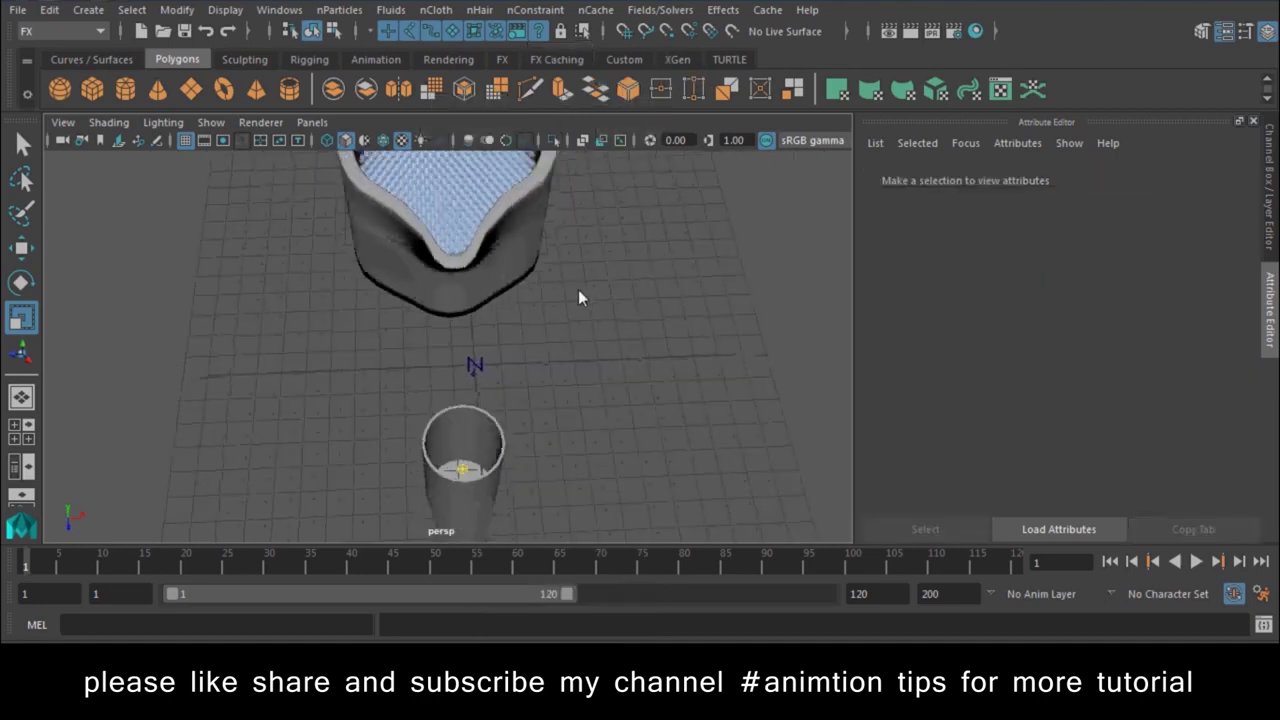
{"action": "left_click", "coordinate": [1196, 563]}
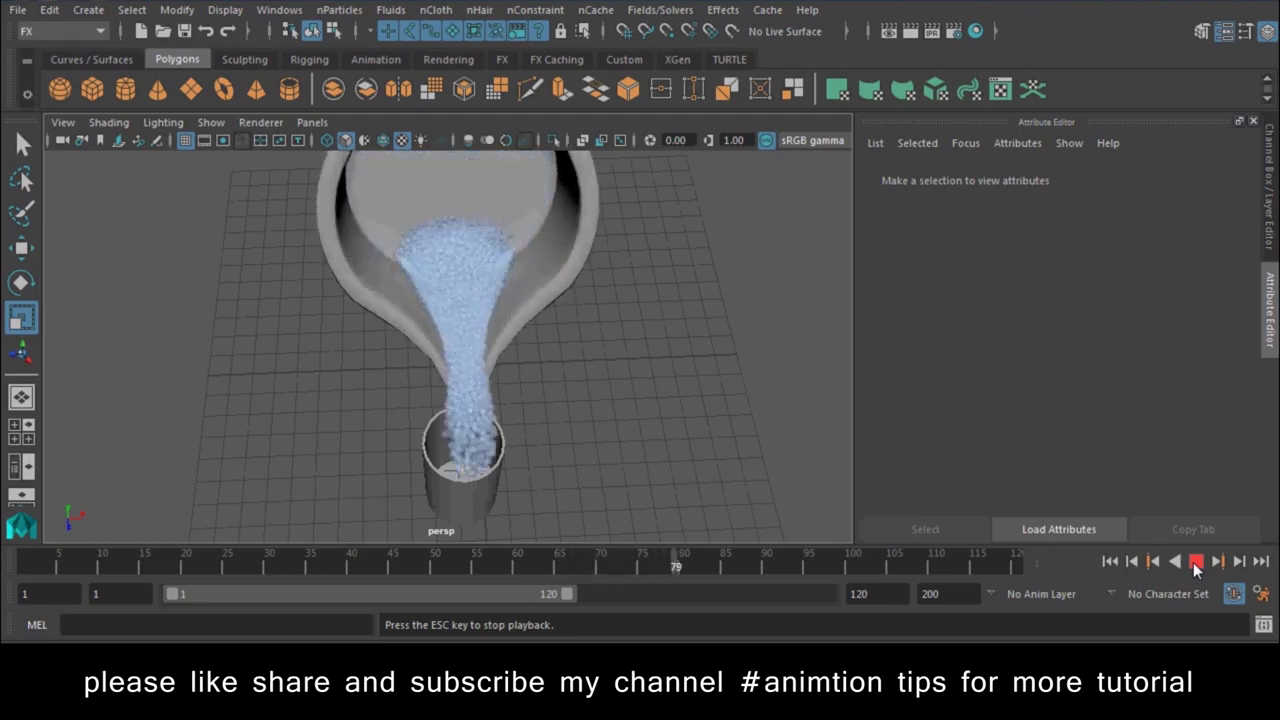
- Stop the pour at frame 86 and select the liquid particles to load nParticleShape1
{"action": "left_click", "coordinate": [1196, 562]}
{"action": "mouse_move", "coordinate": [574, 389]}
{"action": "left_mouse_down", "text": "alt"}
{"action": "mouse_move", "coordinate": [445, 336]}
{"action": "mouse_move", "coordinate": [483, 314]}
{"action": "left_mouse_up", "text": "alt"}
{"action": "right_click_drag", "start_coordinate": [483, 314], "coordinate": [633, 406], "text": "alt"}
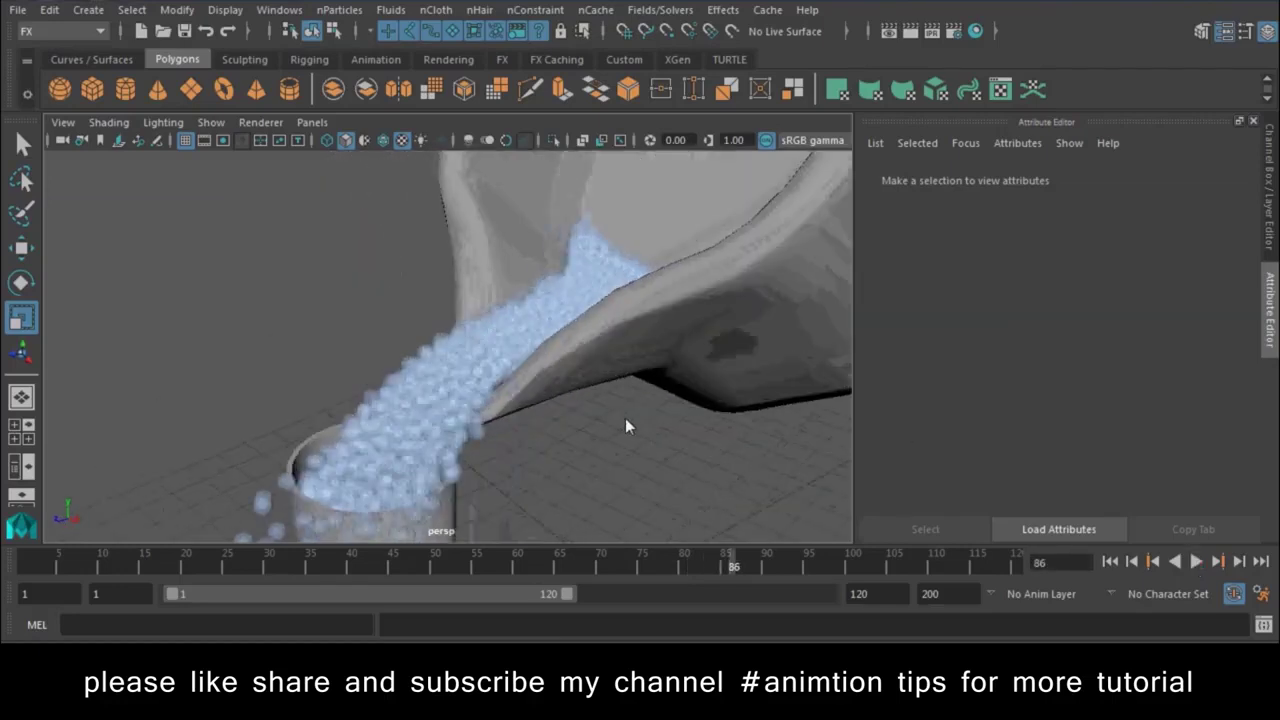
{"action": "left_click_drag", "start_coordinate": [625, 418], "coordinate": [698, 456], "text": "alt"}
{"action": "right_click_drag", "start_coordinate": [698, 456], "coordinate": [631, 422], "text": "alt"}
{"action": "left_click_drag", "start_coordinate": [617, 384], "coordinate": [493, 400], "text": "alt"}
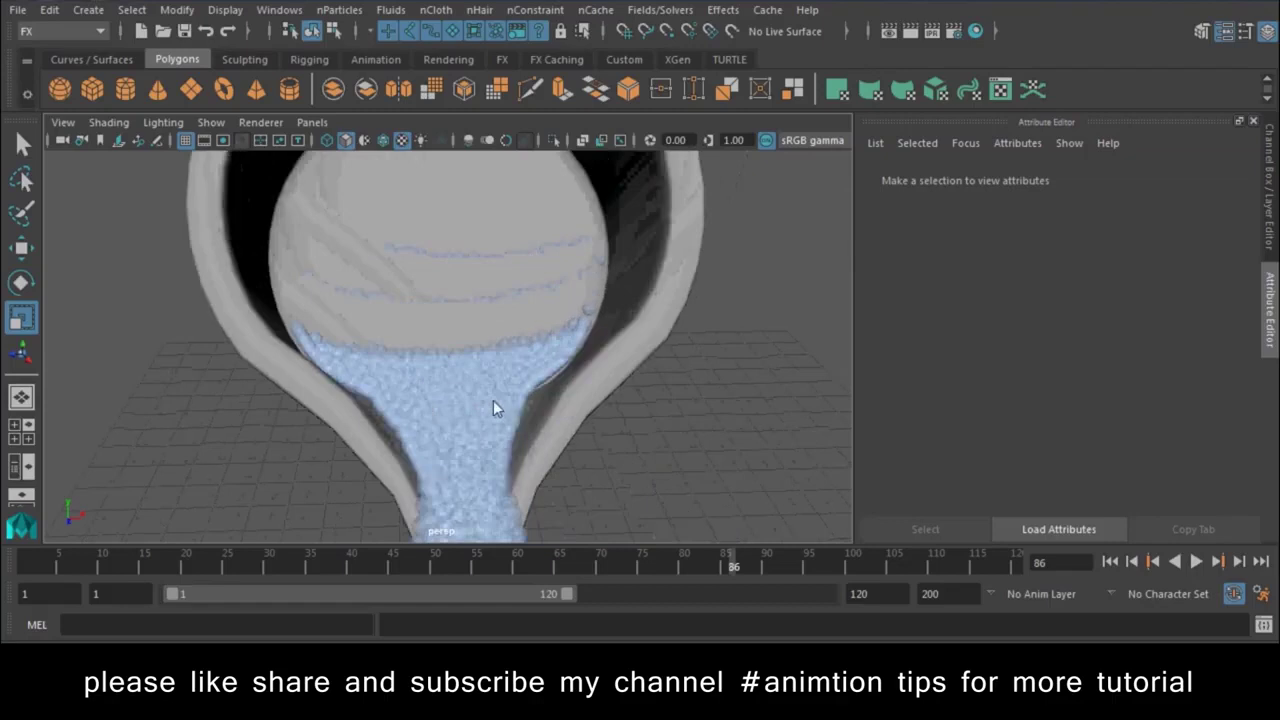
{"action": "left_click", "coordinate": [495, 412]}
{"action": "left_click_drag", "start_coordinate": [588, 479], "coordinate": [626, 443], "text": "alt"}
{"action": "left_click", "coordinate": [617, 484]}
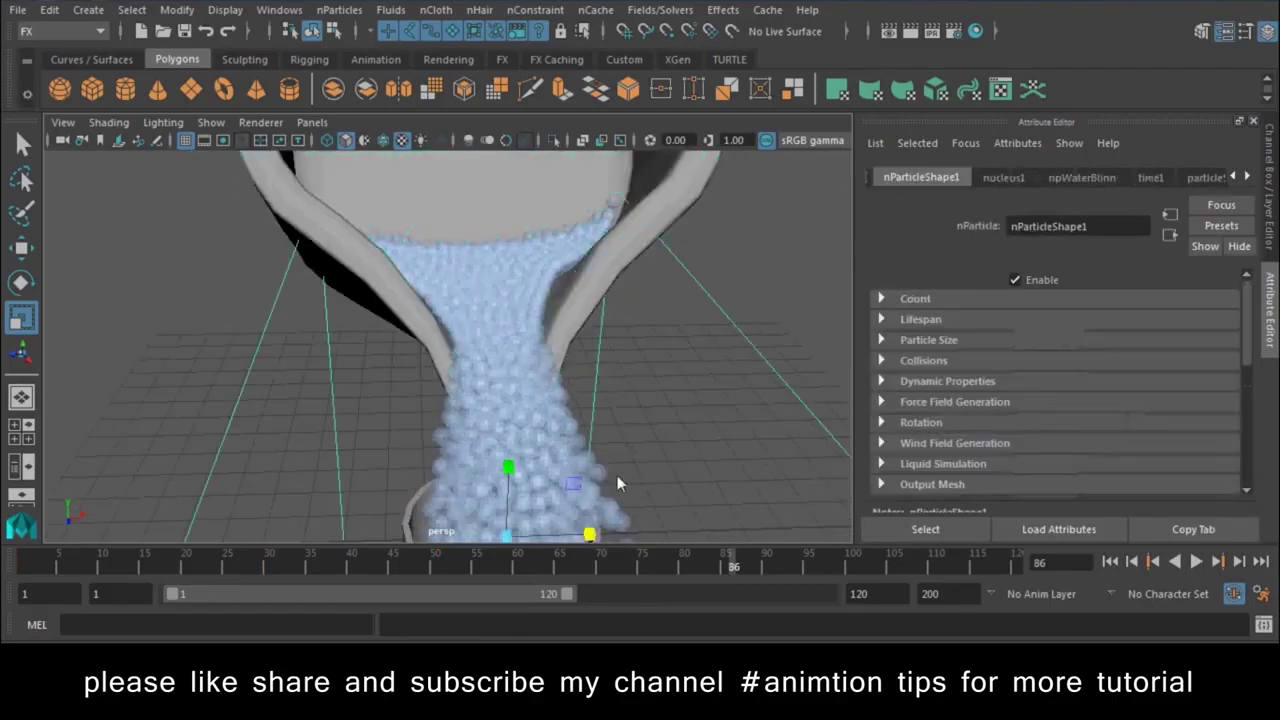
- Rewind the simulation to frame 1 and switch the viewport to wireframe
{"action": "right_click_drag", "start_coordinate": [691, 426], "coordinate": [597, 391], "text": "alt"}
{"action": "left_click_drag", "start_coordinate": [597, 391], "coordinate": [474, 429], "text": "alt"}
{"action": "right_click_drag", "start_coordinate": [474, 429], "coordinate": [600, 460], "text": "alt"}
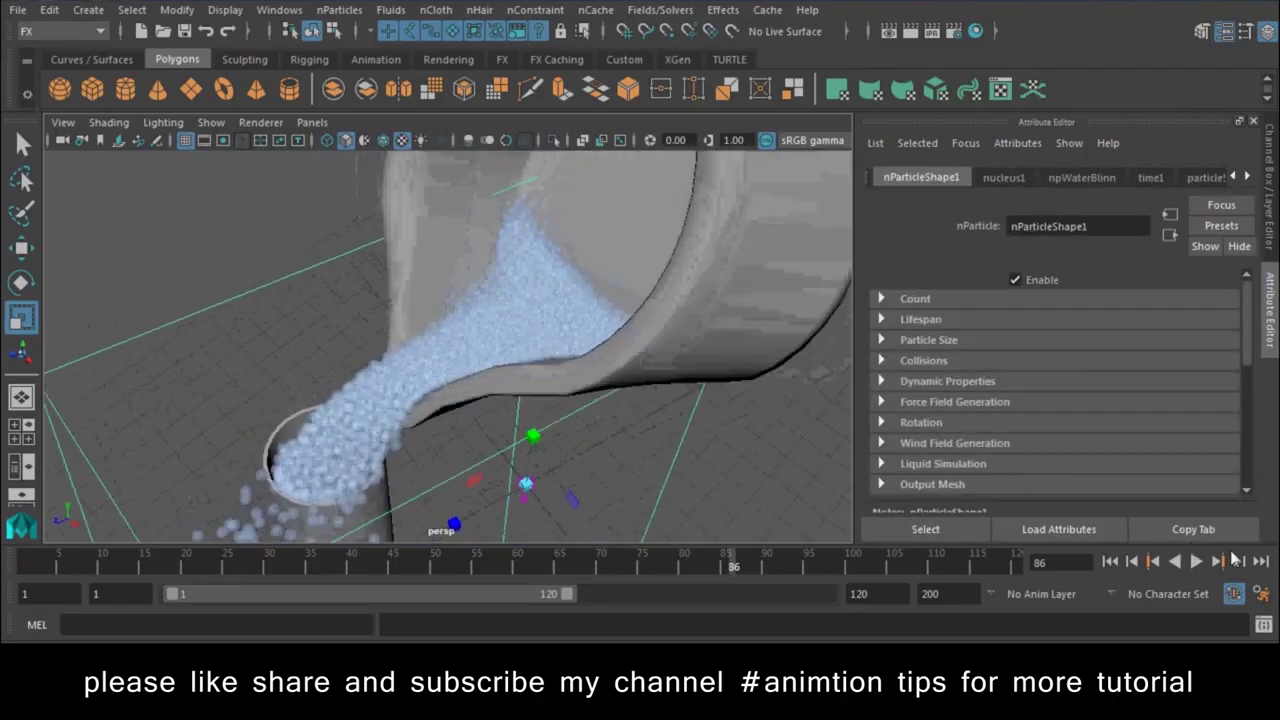
{"action": "left_click", "coordinate": [1108, 562]}
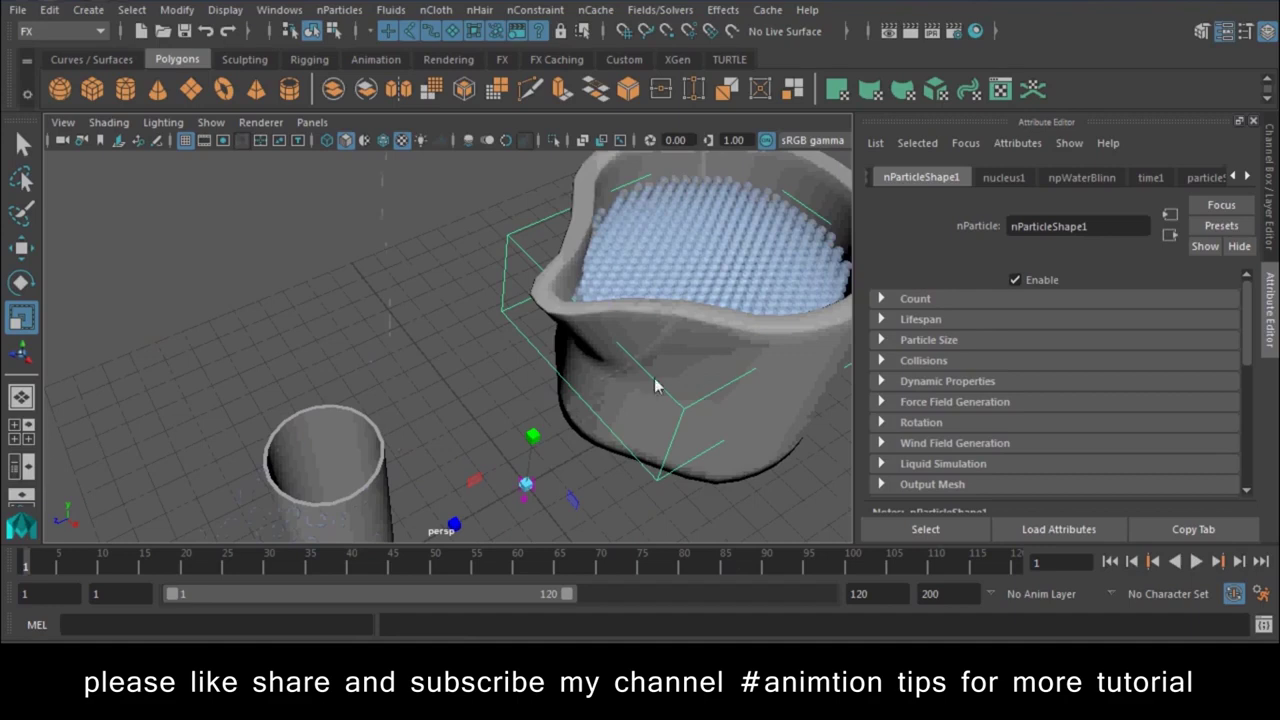
{"action": "mouse_move", "coordinate": [659, 386]}
{"action": "left_mouse_down", "text": "alt"}
{"action": "mouse_move", "coordinate": [611, 337]}
{"action": "mouse_move", "coordinate": [722, 402]}
{"action": "left_mouse_up", "text": "alt"}
{"action": "key", "text": "4"}
{"action": "right_click_drag", "start_coordinate": [722, 402], "coordinate": [480, 380], "text": "alt"}
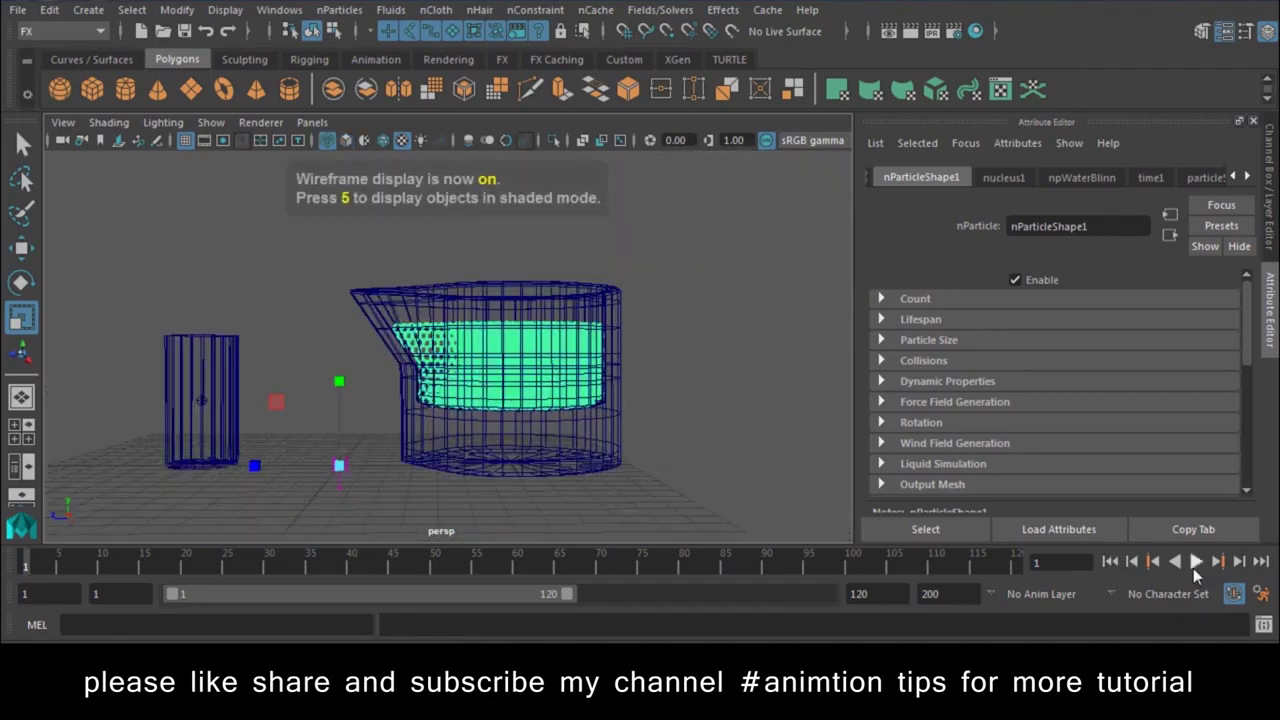
- Briefly play and stop, then expand nParticleShape1's Dynamic Properties and Collisions sections
{"action": "left_click", "coordinate": [1195, 565]}
{"action": "key", "text": "Escape"}
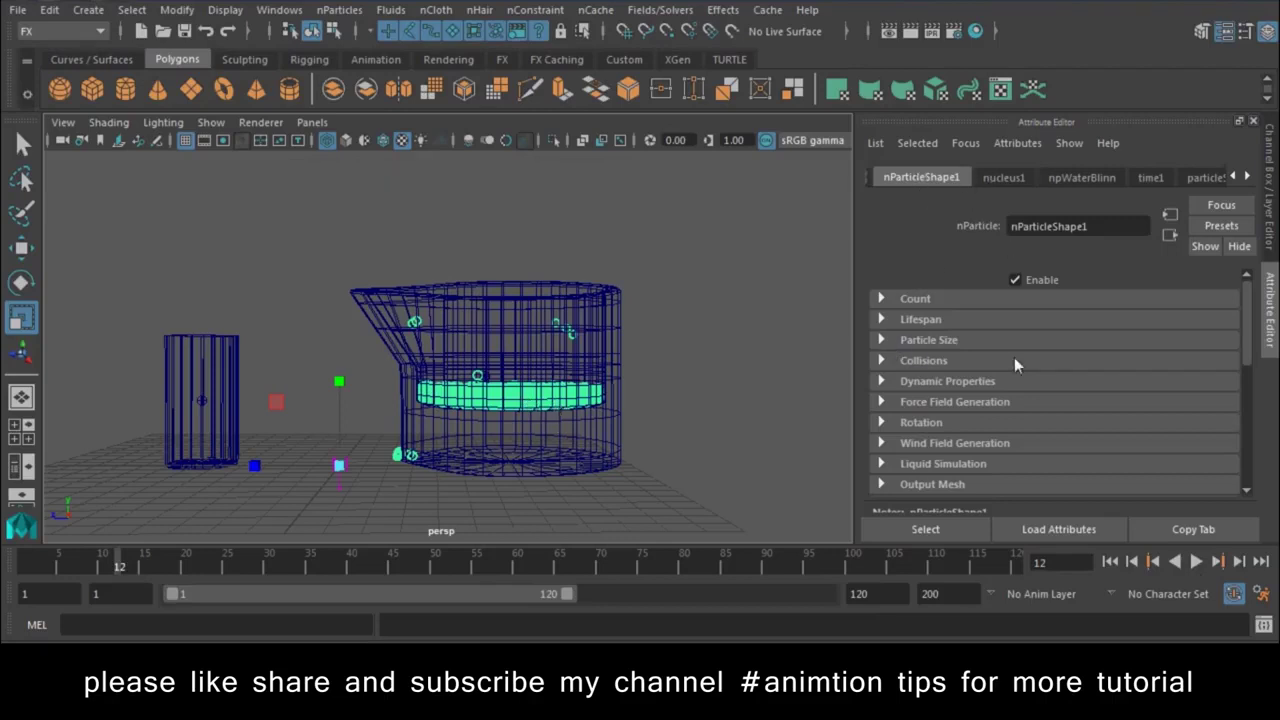
{"action": "left_click", "coordinate": [944, 383]}
{"action": "scroll", "coordinate": [944, 383], "scroll_direction": "down", "scroll_amount": 2}
{"action": "scroll", "coordinate": [944, 383], "scroll_direction": "down", "scroll_amount": 5}
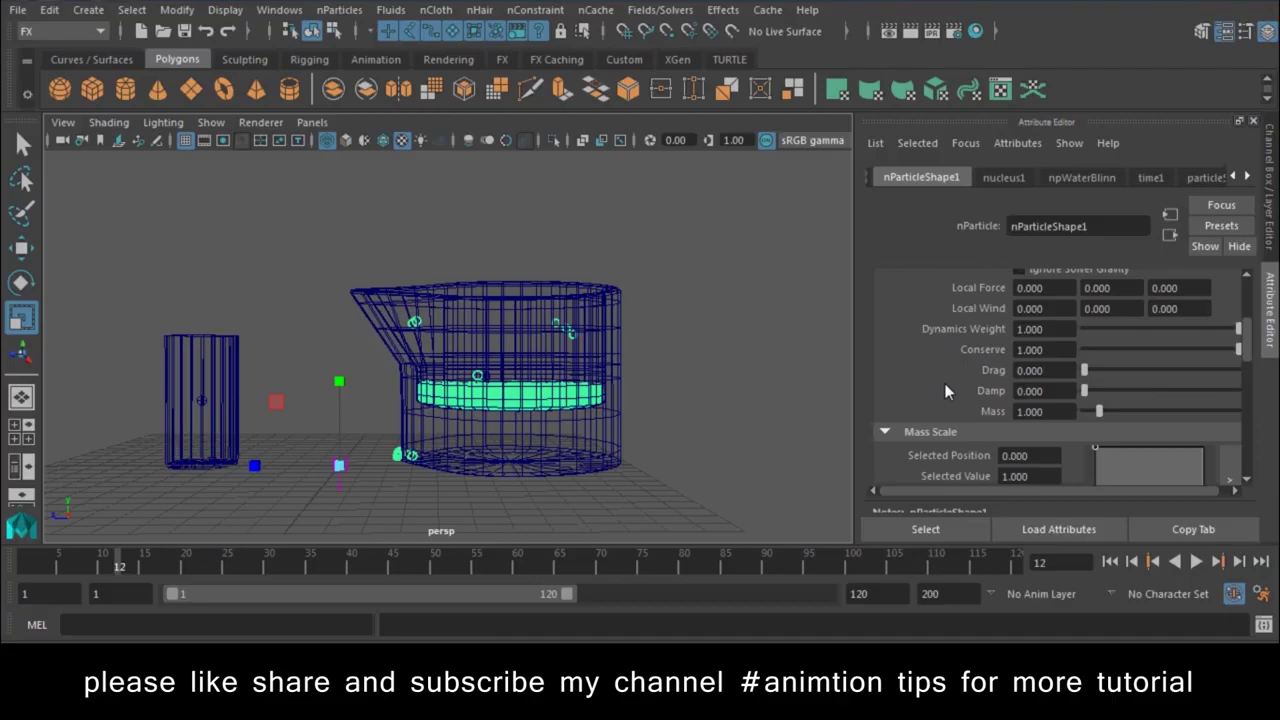
{"action": "scroll", "coordinate": [944, 390], "scroll_direction": "up", "scroll_amount": 4}
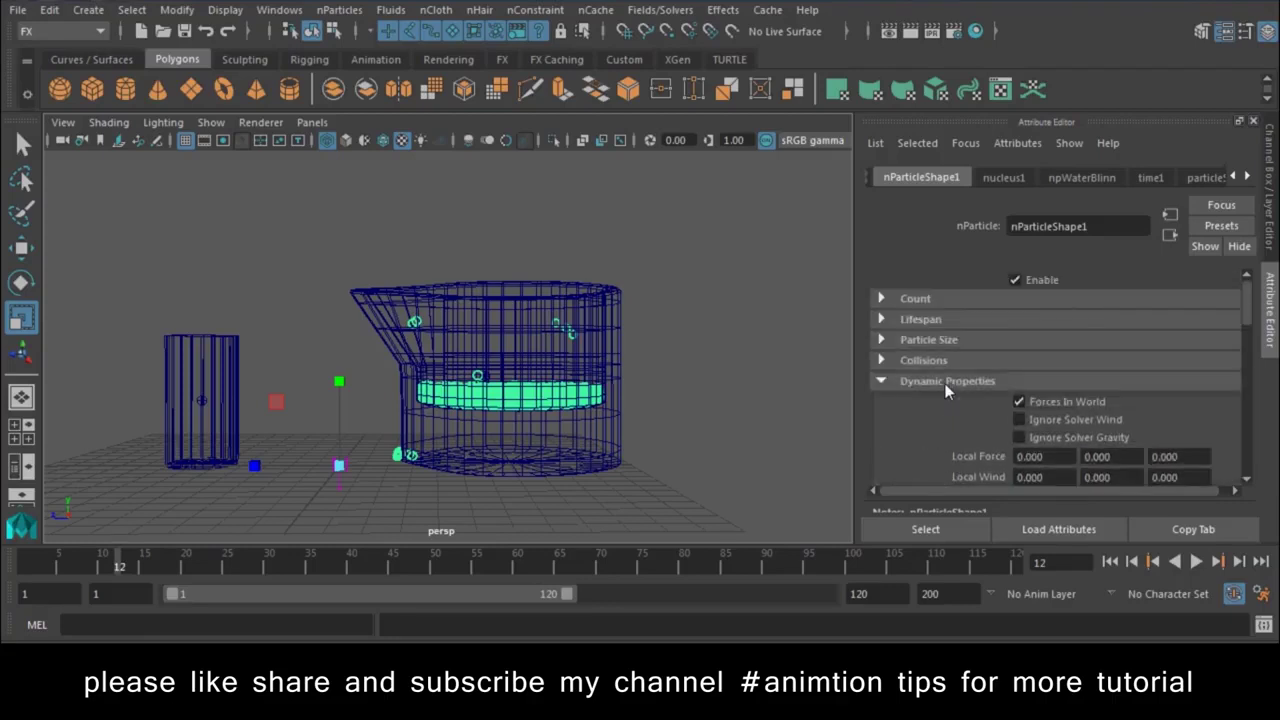
{"action": "left_click", "coordinate": [897, 361]}
- Collapse Collisions and expand Liquid Simulation to show Incompressibility, Rest Density, Liquid Radius Scale and Viscosity
{"action": "scroll", "coordinate": [897, 356], "scroll_direction": "down", "scroll_amount": 3}
{"action": "scroll", "coordinate": [897, 356], "scroll_direction": "down", "scroll_amount": 3}
{"action": "scroll", "coordinate": [897, 356], "scroll_direction": "up", "scroll_amount": 3}
{"action": "scroll", "coordinate": [897, 356], "scroll_direction": "up", "scroll_amount": 2}
{"action": "left_click", "coordinate": [882, 304]}
{"action": "scroll", "coordinate": [974, 360], "scroll_direction": "down", "scroll_amount": 2}
{"action": "scroll", "coordinate": [974, 360], "scroll_direction": "down", "scroll_amount": 2}
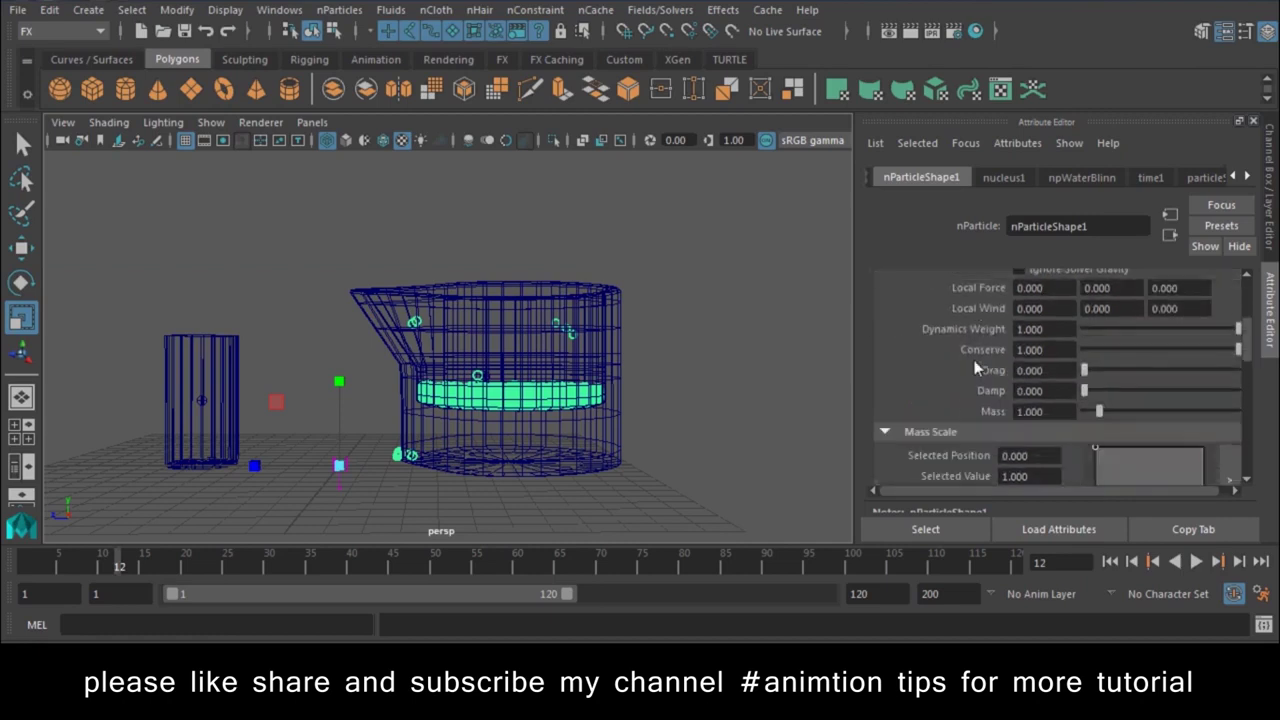
{"action": "scroll", "coordinate": [974, 368], "scroll_direction": "down", "scroll_amount": 3}
{"action": "scroll", "coordinate": [974, 368], "scroll_direction": "down", "scroll_amount": 1}
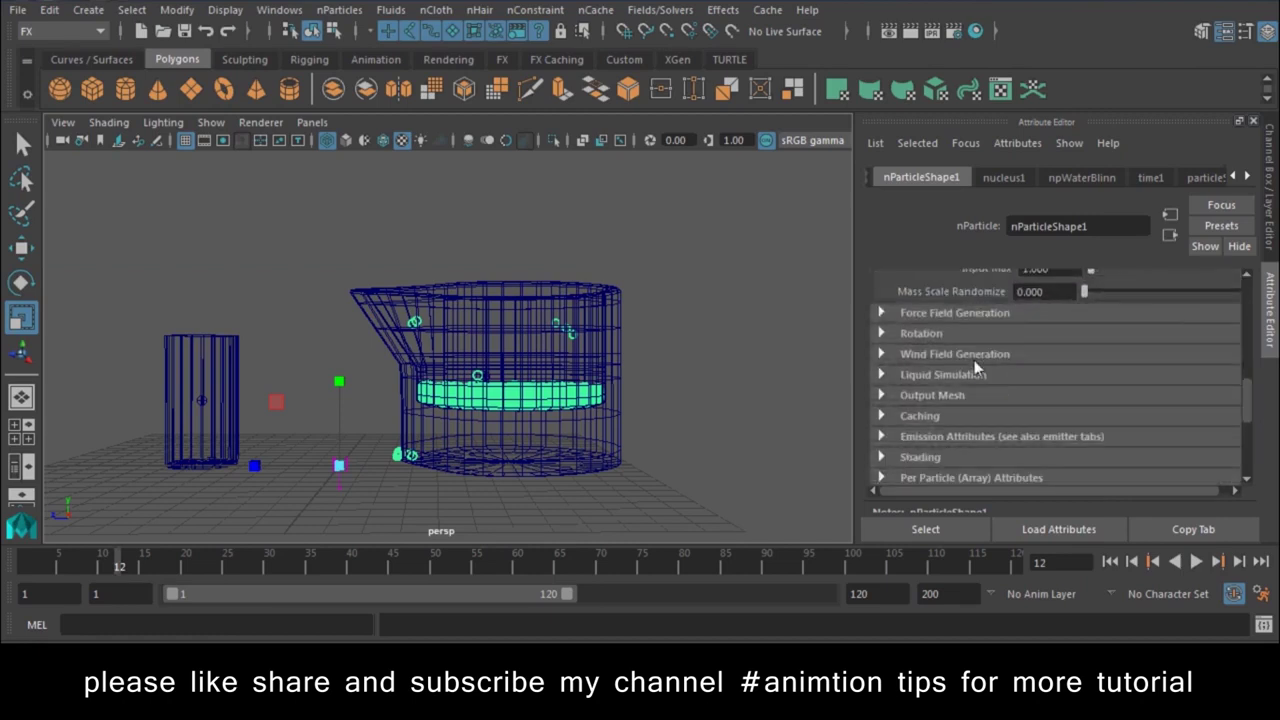
{"action": "left_click", "coordinate": [901, 374]}
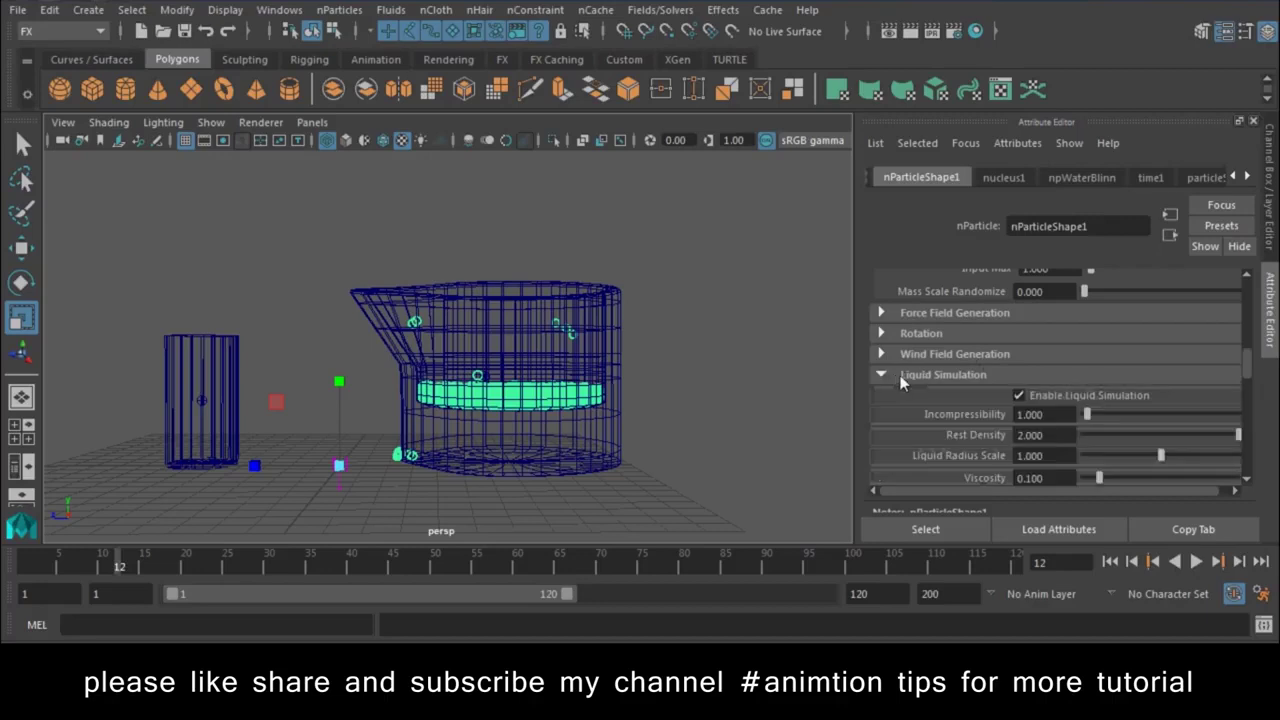
- Test Incompressibility at 2 and then 4, replaying the pour to compare
{"action": "scroll", "coordinate": [910, 378], "scroll_direction": "down", "scroll_amount": 2}
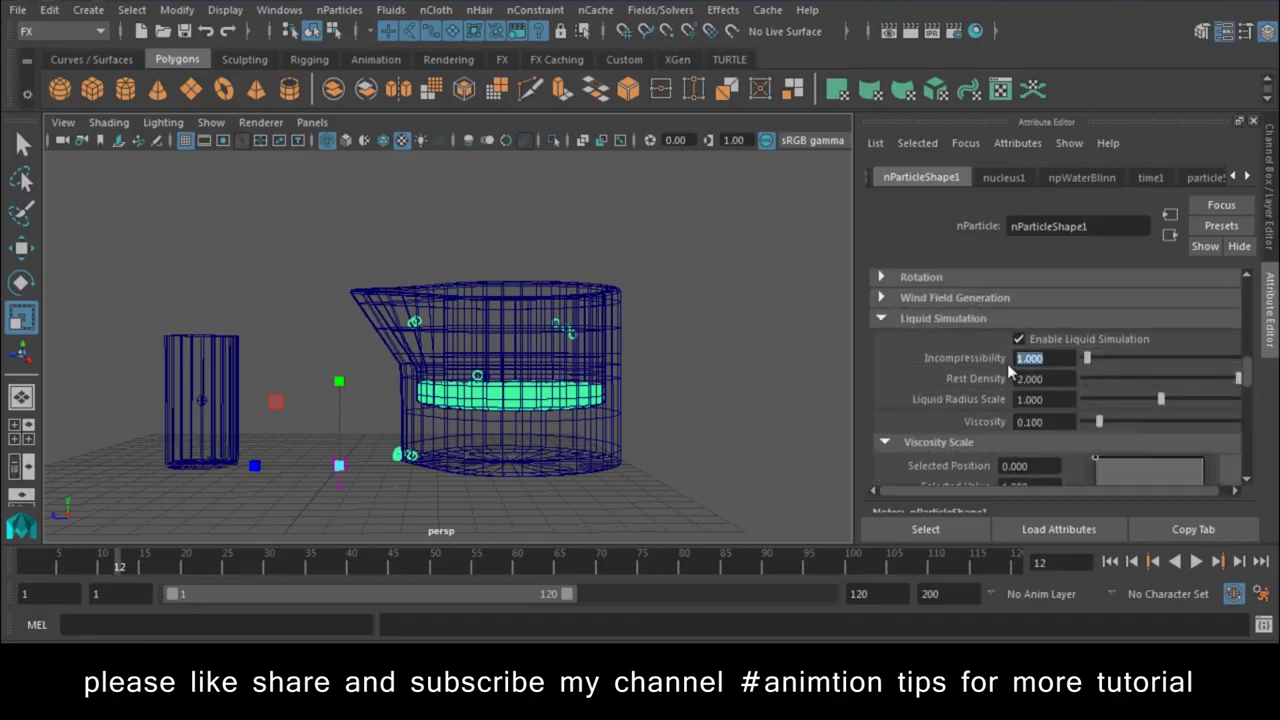
{"action": "type", "text": "2"}
{"action": "key", "text": "Return"}
{"action": "left_click", "coordinate": [1195, 562]}
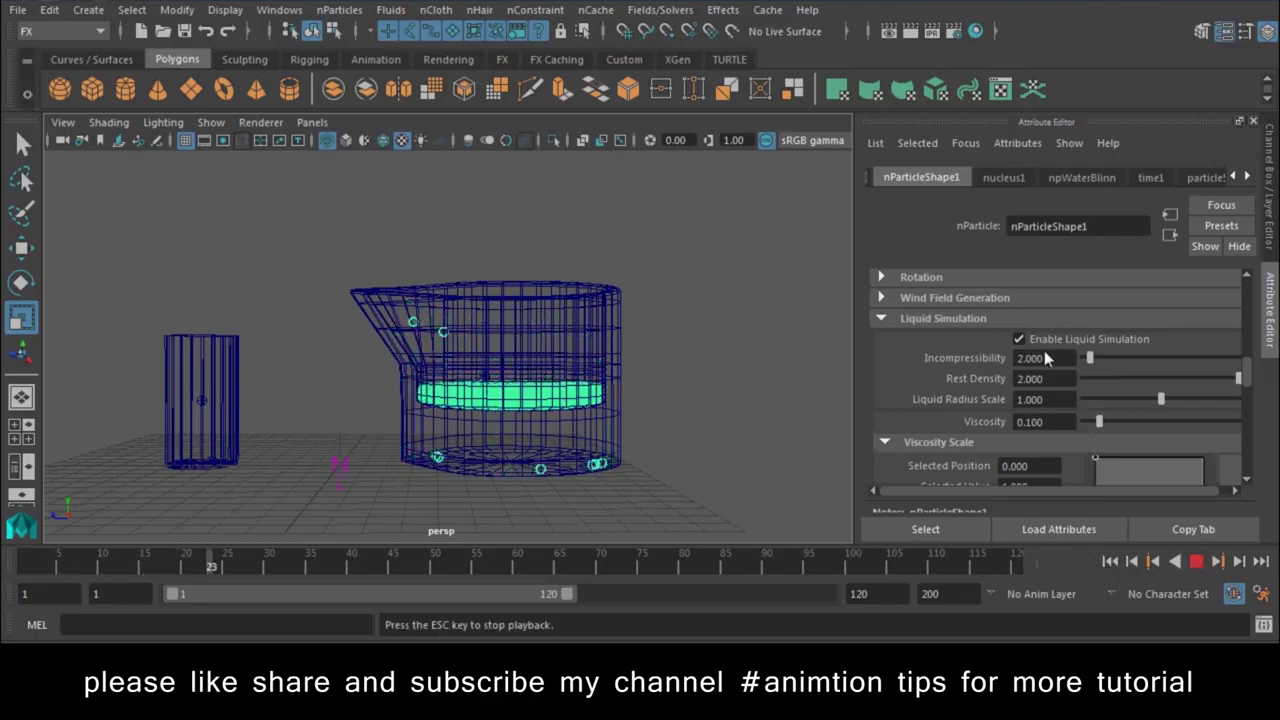
{"action": "type", "text": "4"}
{"action": "key", "text": "Return"}
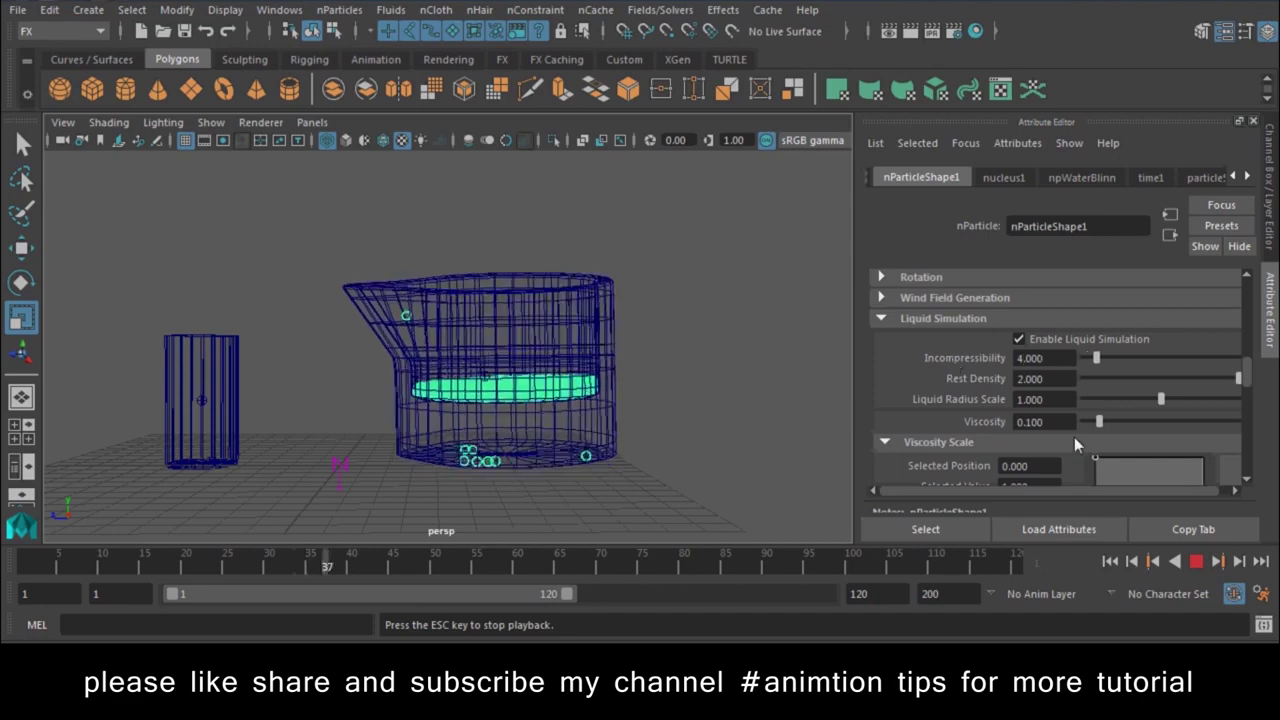
{"action": "left_click", "coordinate": [1197, 564]}
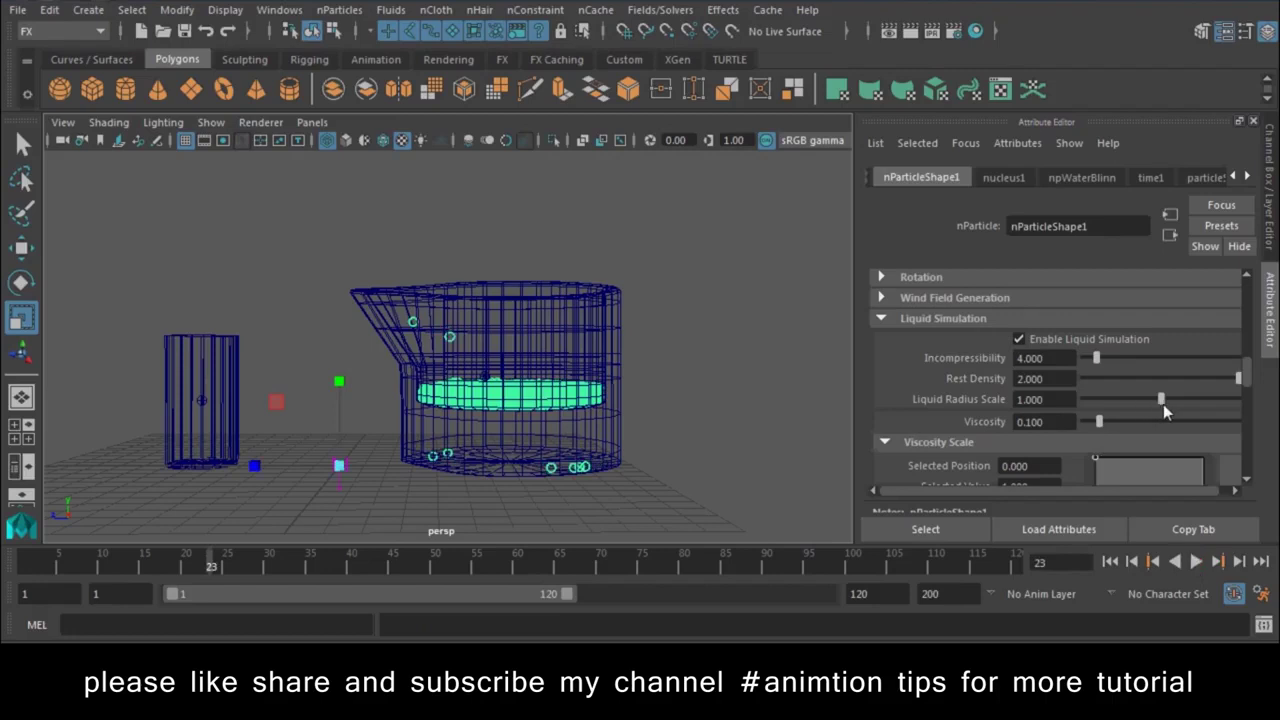
- Raise Liquid Radius Scale to 1.104, reset Incompressibility to 1, and raise Viscosity to 0.215
{"action": "left_click_drag", "start_coordinate": [1163, 404], "coordinate": [1171, 404]}
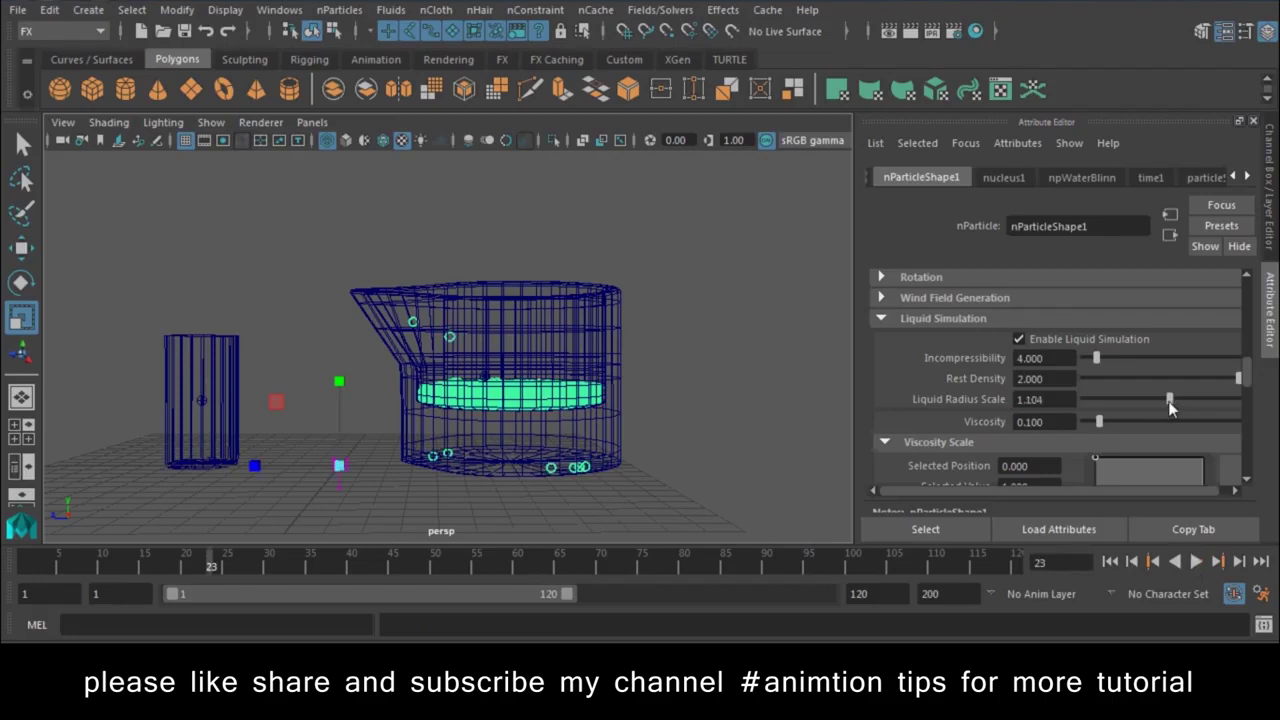
{"action": "left_click", "coordinate": [1110, 562]}
{"action": "left_click", "coordinate": [1196, 562]}
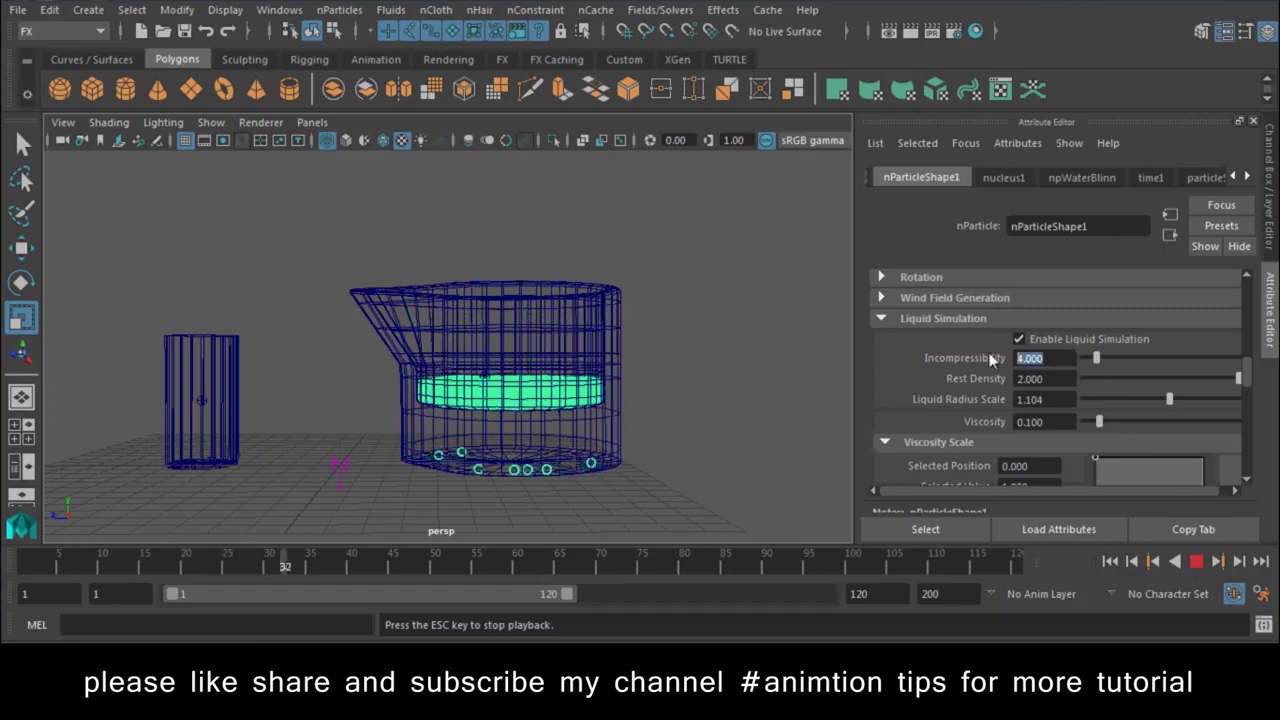
{"action": "double_click", "coordinate": [1045, 358]}
{"action": "type", "text": "1"}
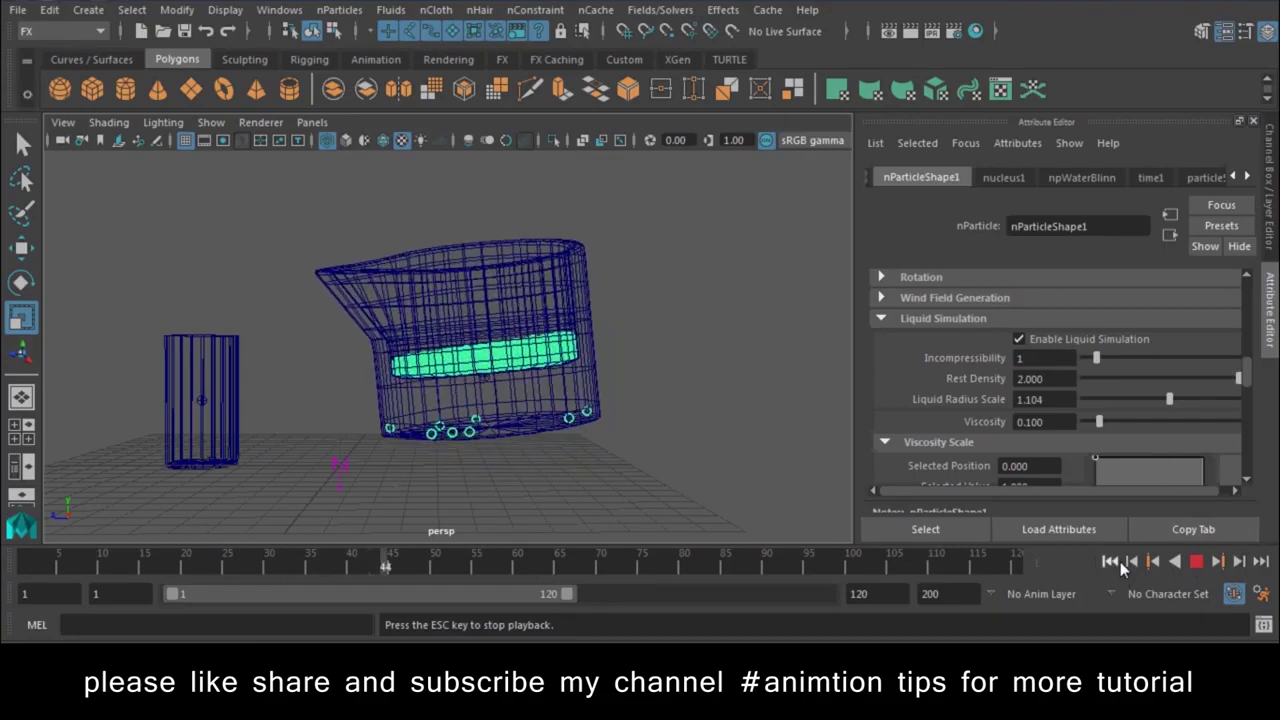
{"action": "left_click", "coordinate": [1110, 562]}
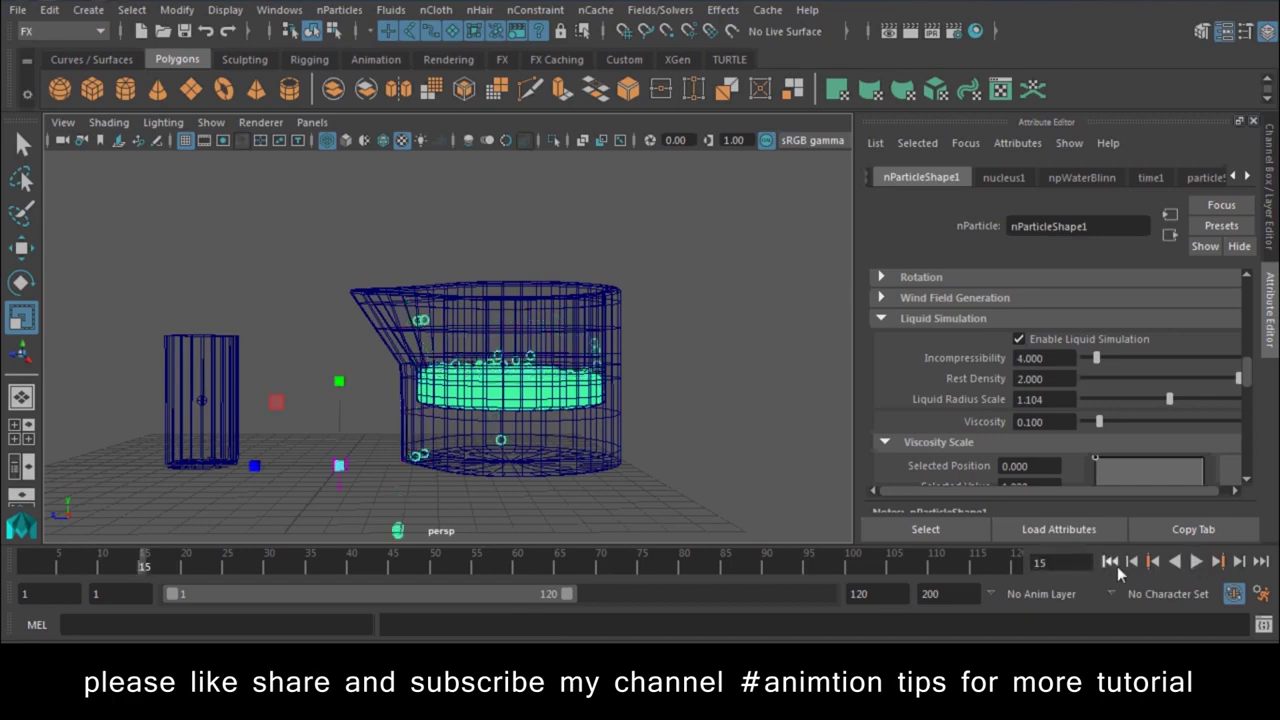
{"action": "left_click", "coordinate": [1197, 563]}
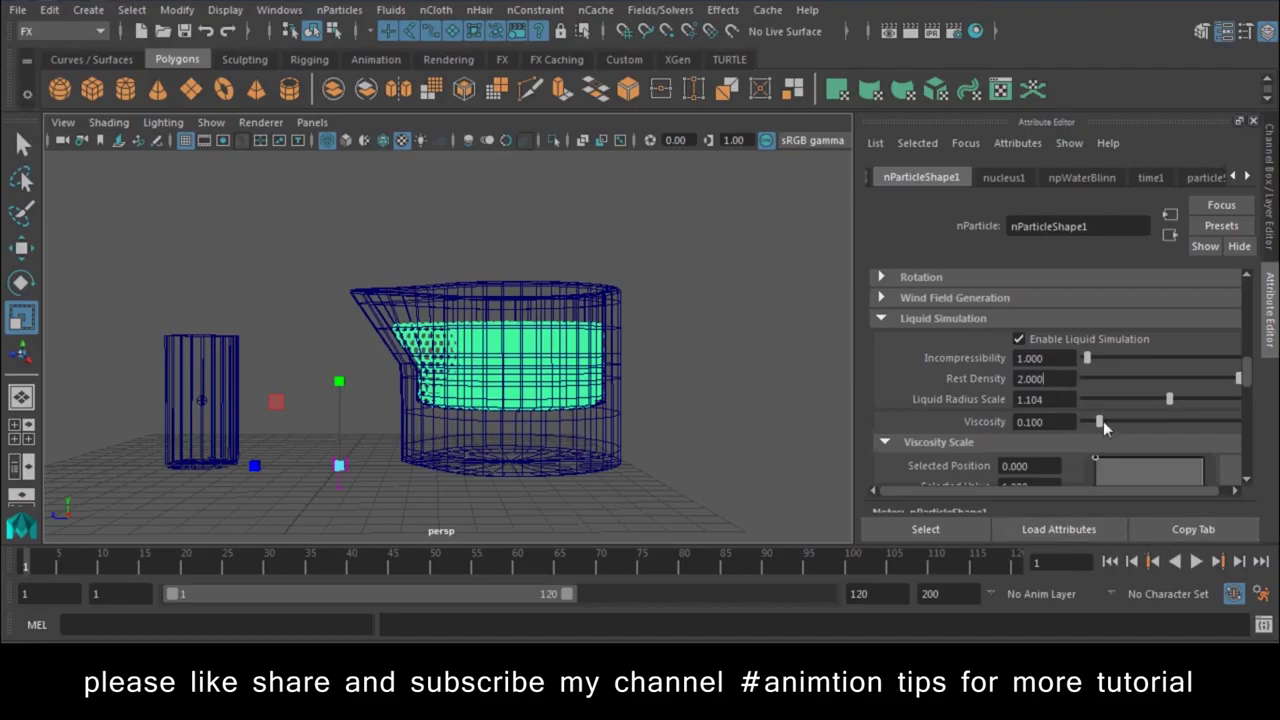
{"action": "type", "text": "1.000"}
{"action": "left_click_drag", "start_coordinate": [1100, 423], "coordinate": [1111, 428]}
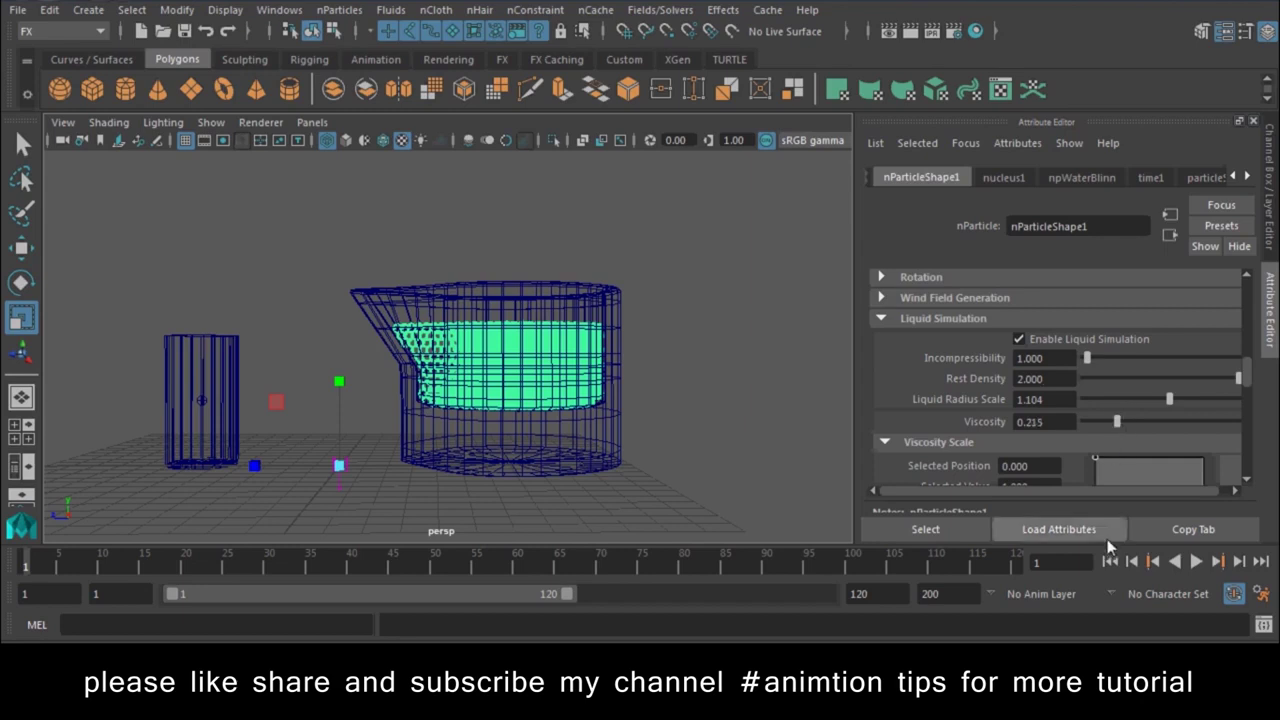
- Raise Liquid Radius Scale to 1.350, replay from frame 1, and select the jug
{"action": "left_click", "coordinate": [1195, 565]}
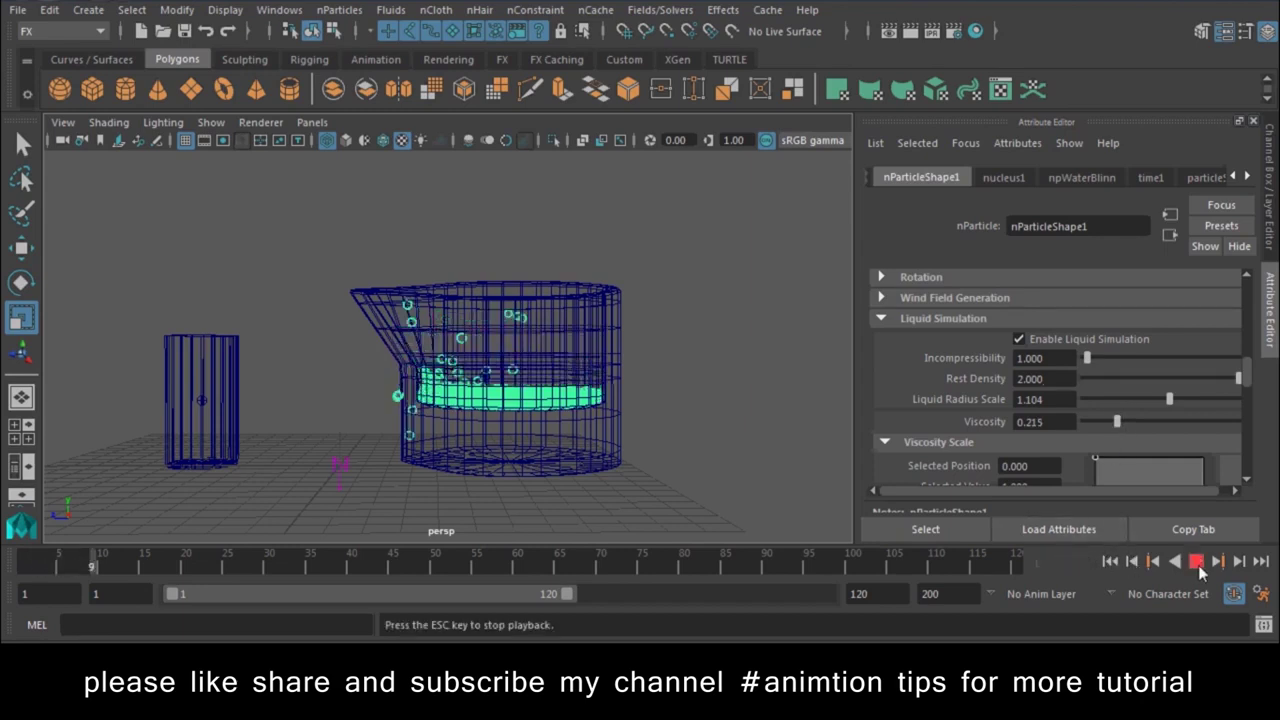
{"action": "left_click_drag", "start_coordinate": [1183, 400], "coordinate": [1188, 400]}
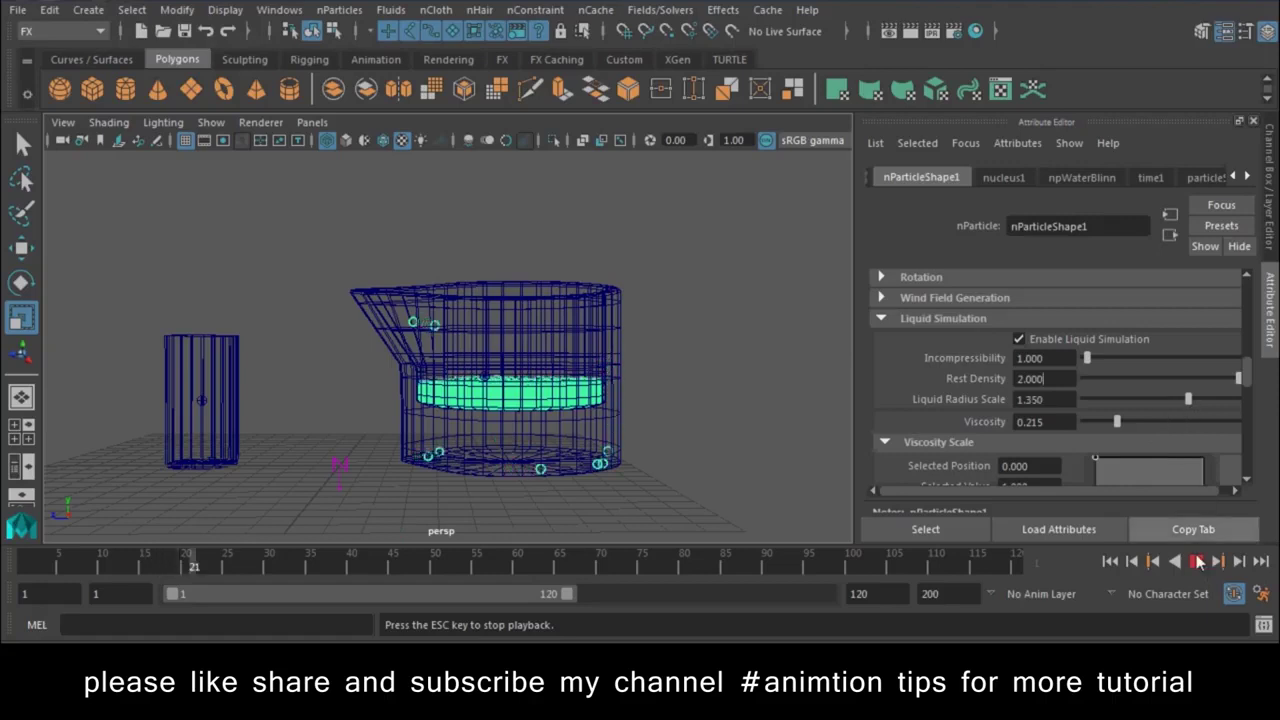
{"action": "left_click", "coordinate": [1152, 561]}
{"action": "left_click", "coordinate": [1190, 563]}
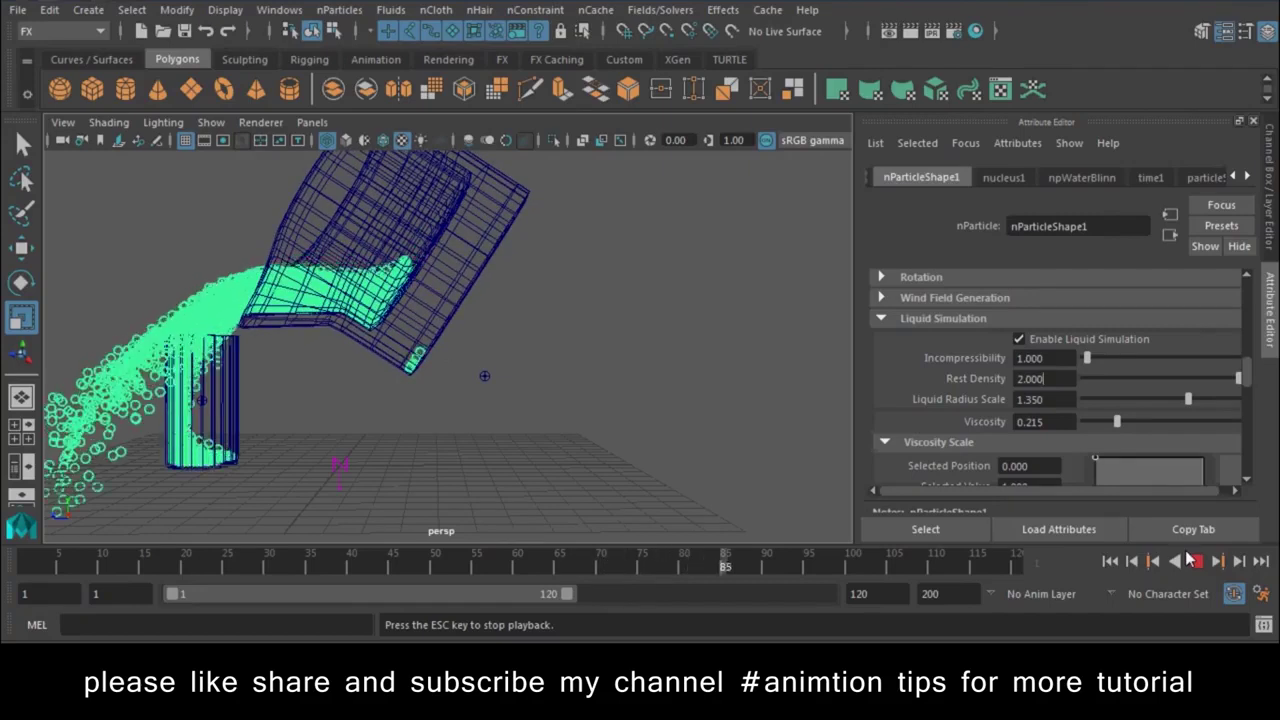
{"action": "left_click", "coordinate": [445, 261]}
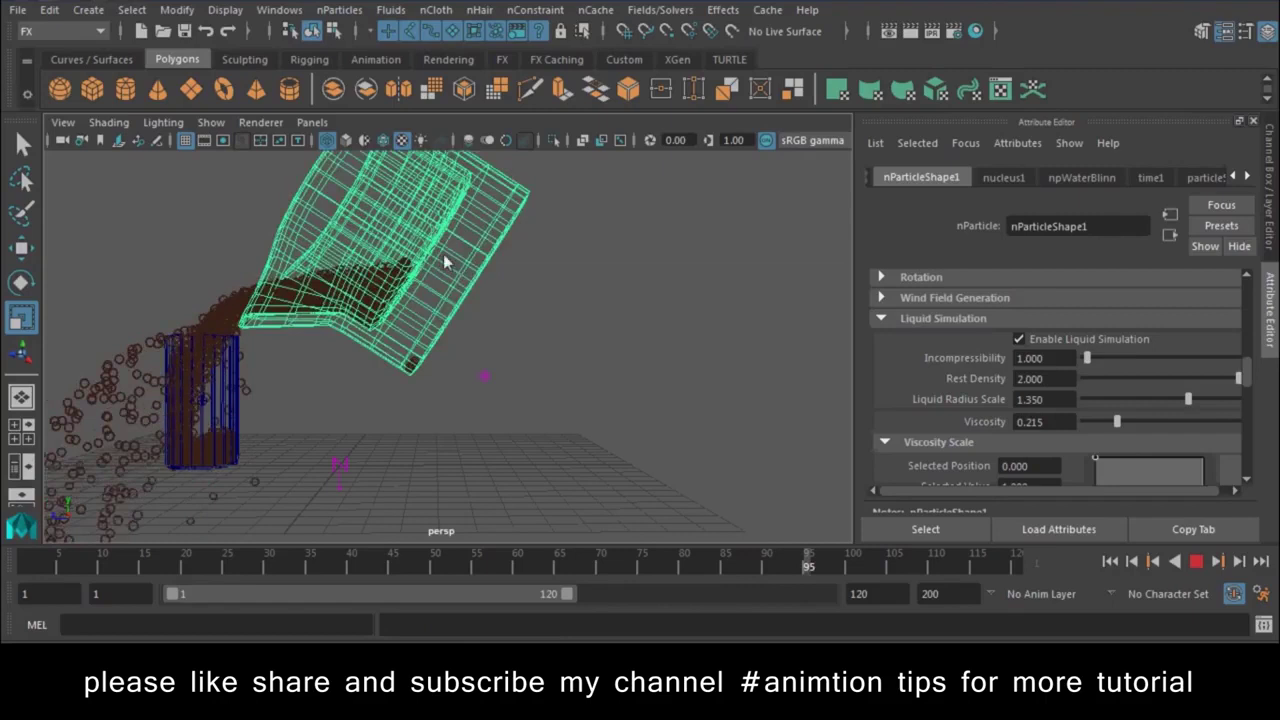
- Copy the keys in a marked timeline range and paste them at frame 73
{"action": "left_click", "coordinate": [1197, 566]}
{"action": "mouse_move", "coordinate": [607, 566]}
{"action": "left_mouse_down", "text": "shift"}
{"action": "mouse_move", "coordinate": [632, 570]}
{"action": "mouse_move", "coordinate": [521, 573]}
{"action": "mouse_move", "coordinate": [635, 570]}
{"action": "mouse_move", "coordinate": [611, 580]}
{"action": "mouse_move", "coordinate": [270, 566]}
{"action": "left_mouse_up", "text": "shift"}
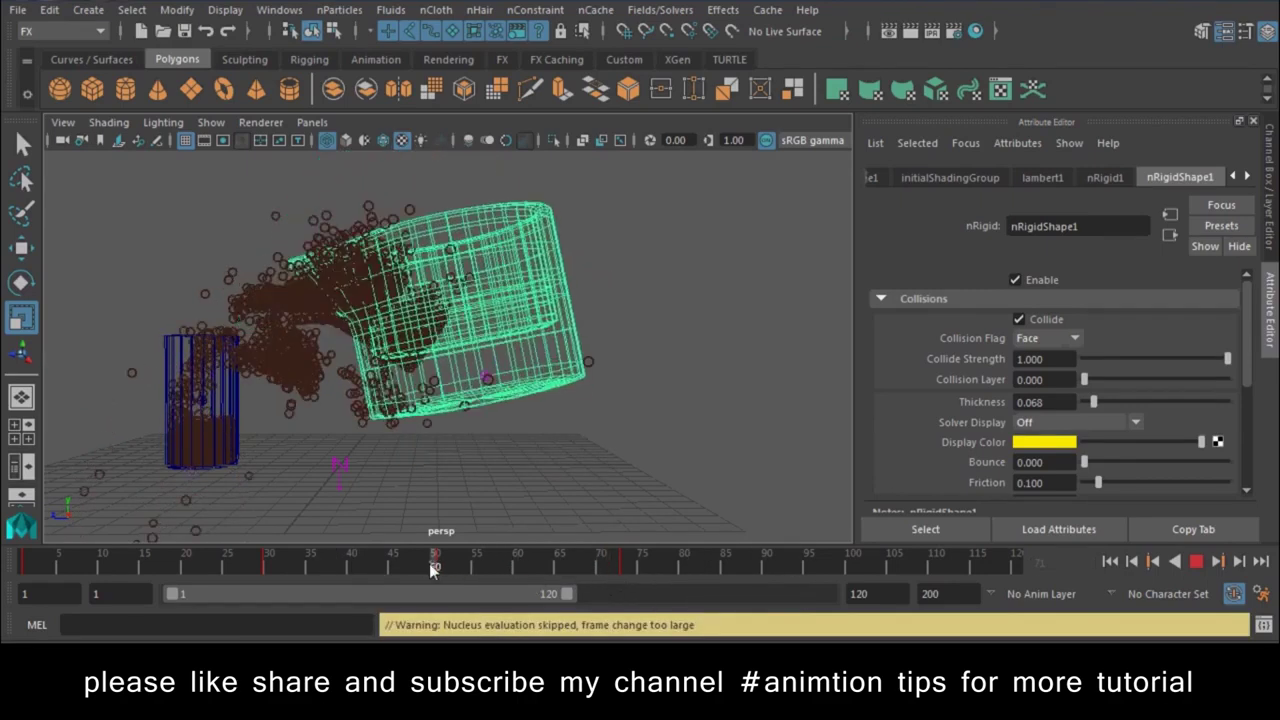
{"action": "right_click", "coordinate": [268, 568]}
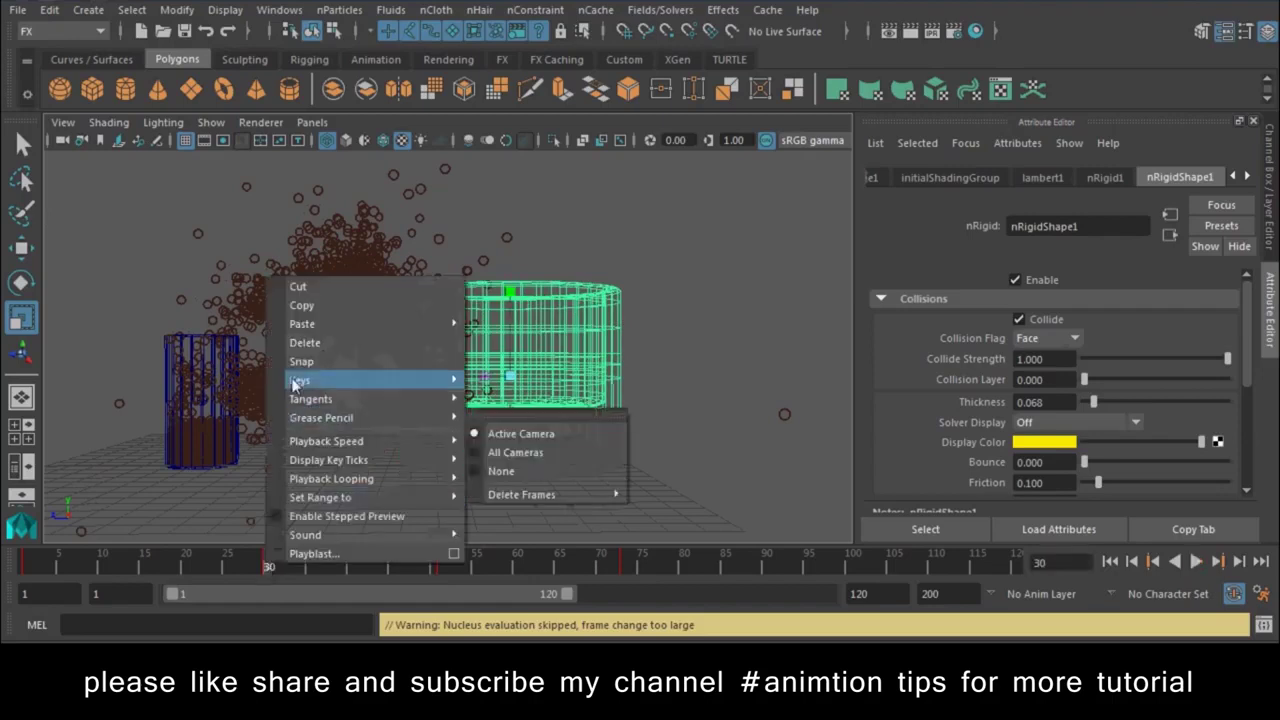
{"action": "left_click", "coordinate": [319, 308]}
{"action": "left_click", "coordinate": [727, 566]}
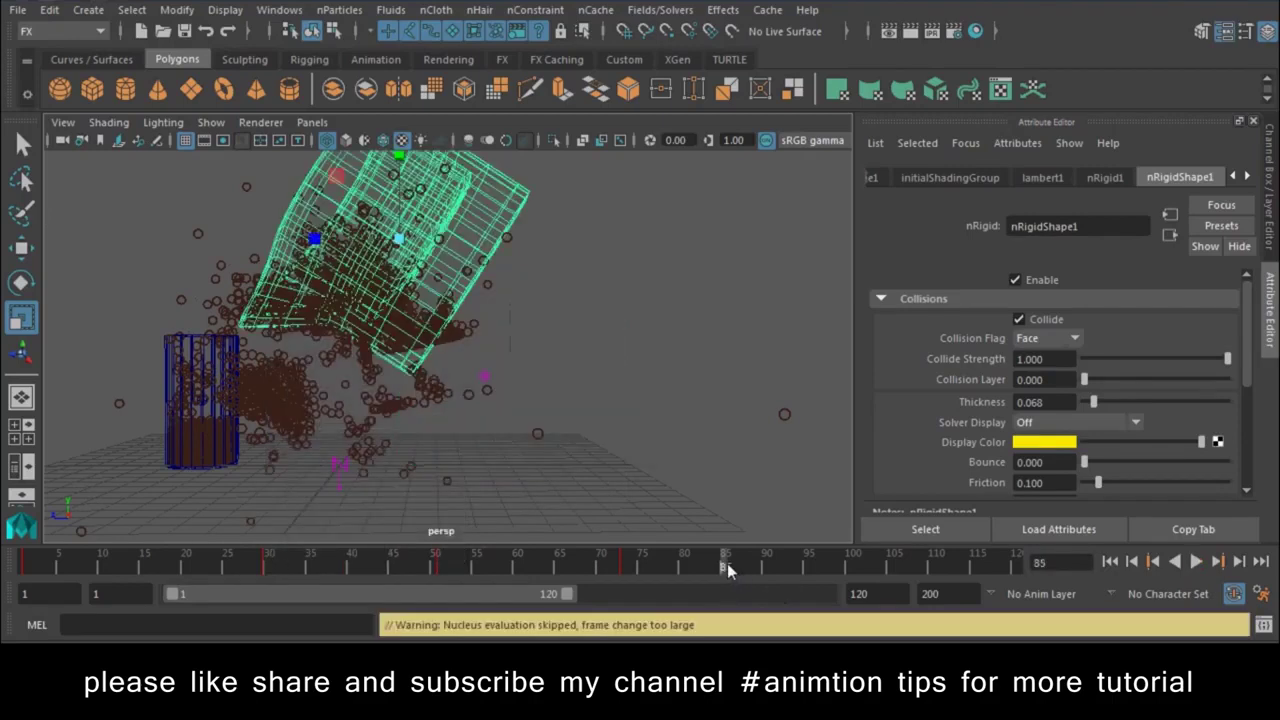
{"action": "right_click", "coordinate": [727, 564]}
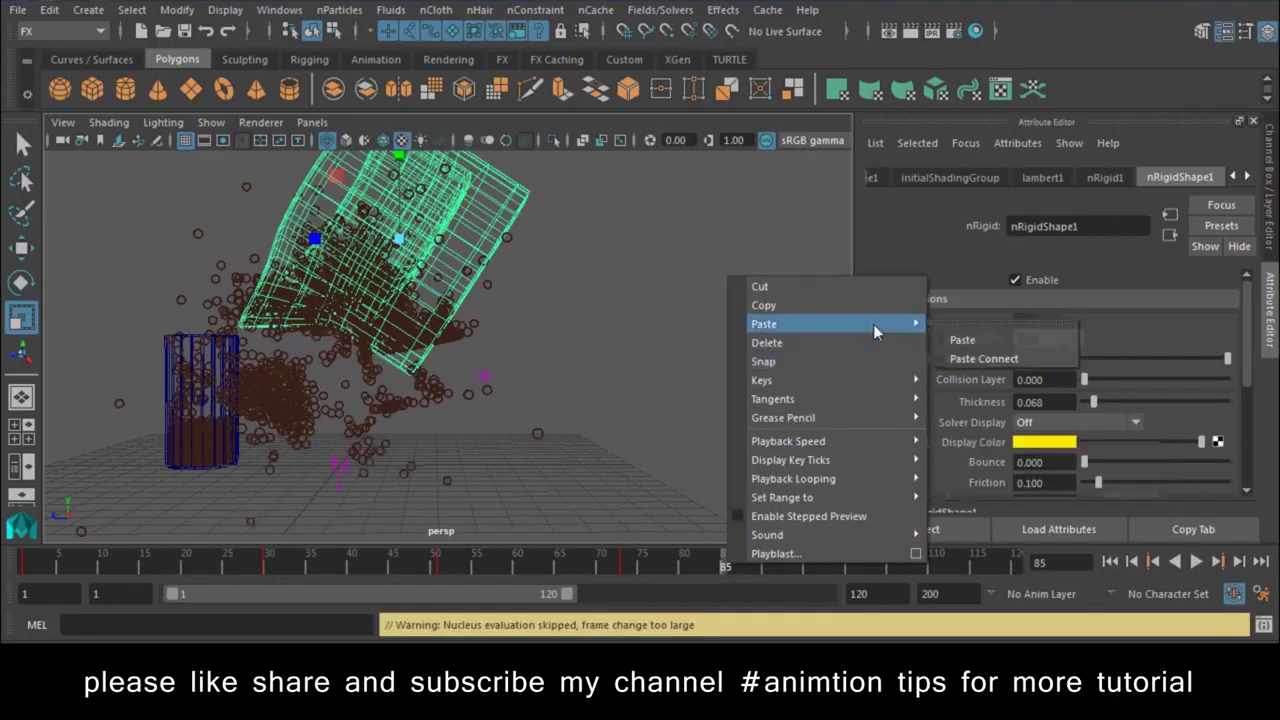
{"action": "left_click", "coordinate": [955, 340]}
{"action": "left_click", "coordinate": [626, 566]}
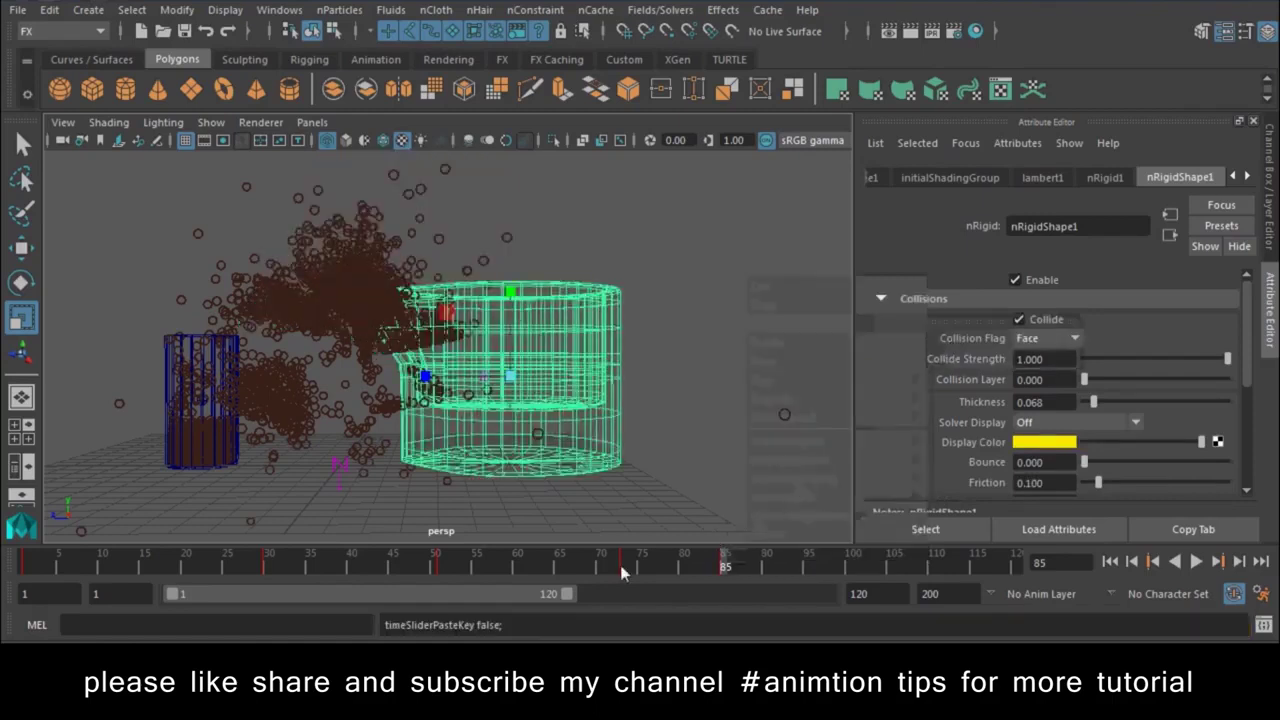
- Copy the tilted-pose key at frame 73, paste it at frame 69, and rewind to frame 1
{"action": "right_click", "coordinate": [626, 566]}
{"action": "left_click", "coordinate": [661, 304]}
{"action": "left_click", "coordinate": [592, 566]}
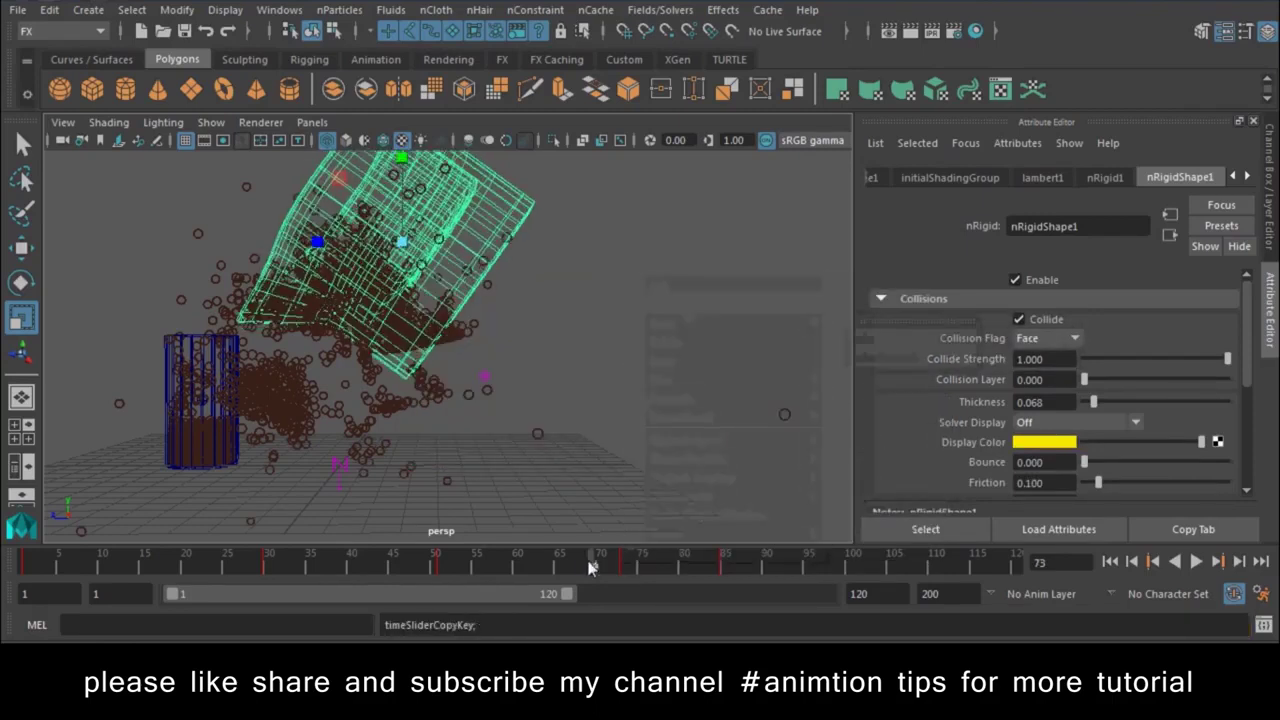
{"action": "right_click", "coordinate": [592, 566]}
{"action": "mouse_move", "coordinate": [685, 340]}
{"action": "left_click", "coordinate": [830, 340]}
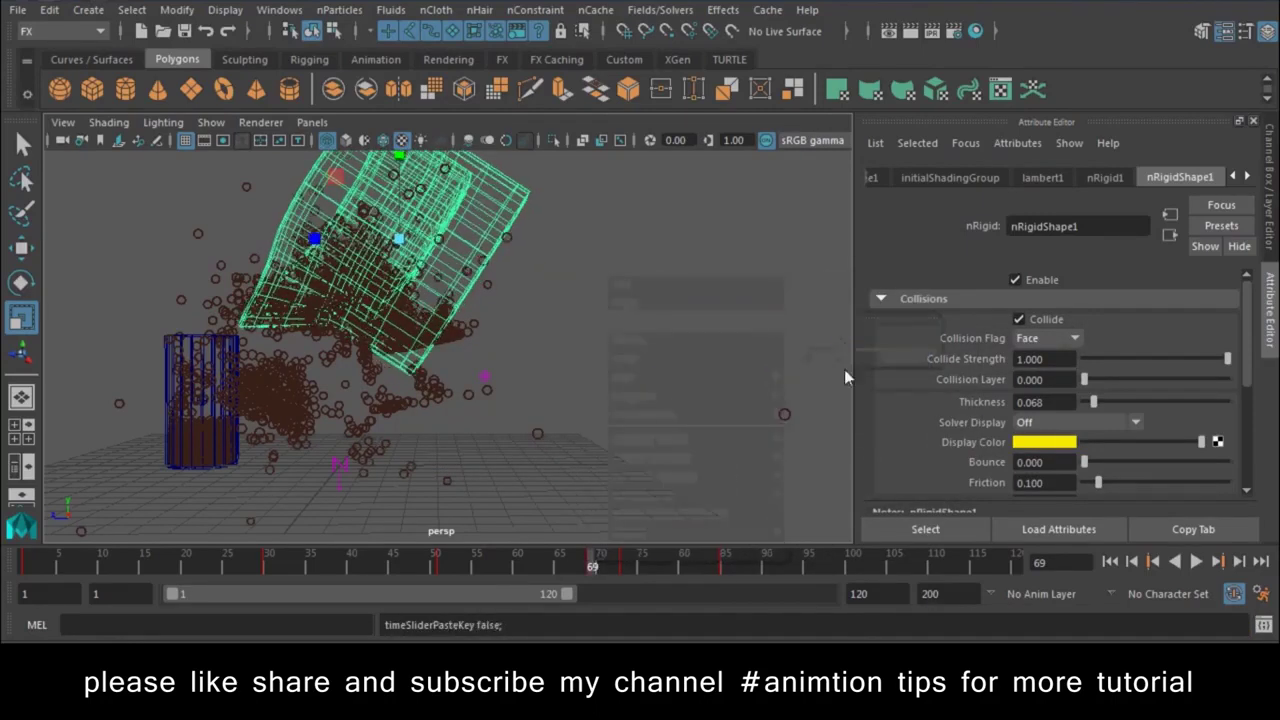
{"action": "left_click", "coordinate": [1111, 563]}
- Test the pour, shift the tilt keys two frames earlier, and select the liquid particles
{"action": "left_click", "coordinate": [1196, 563]}
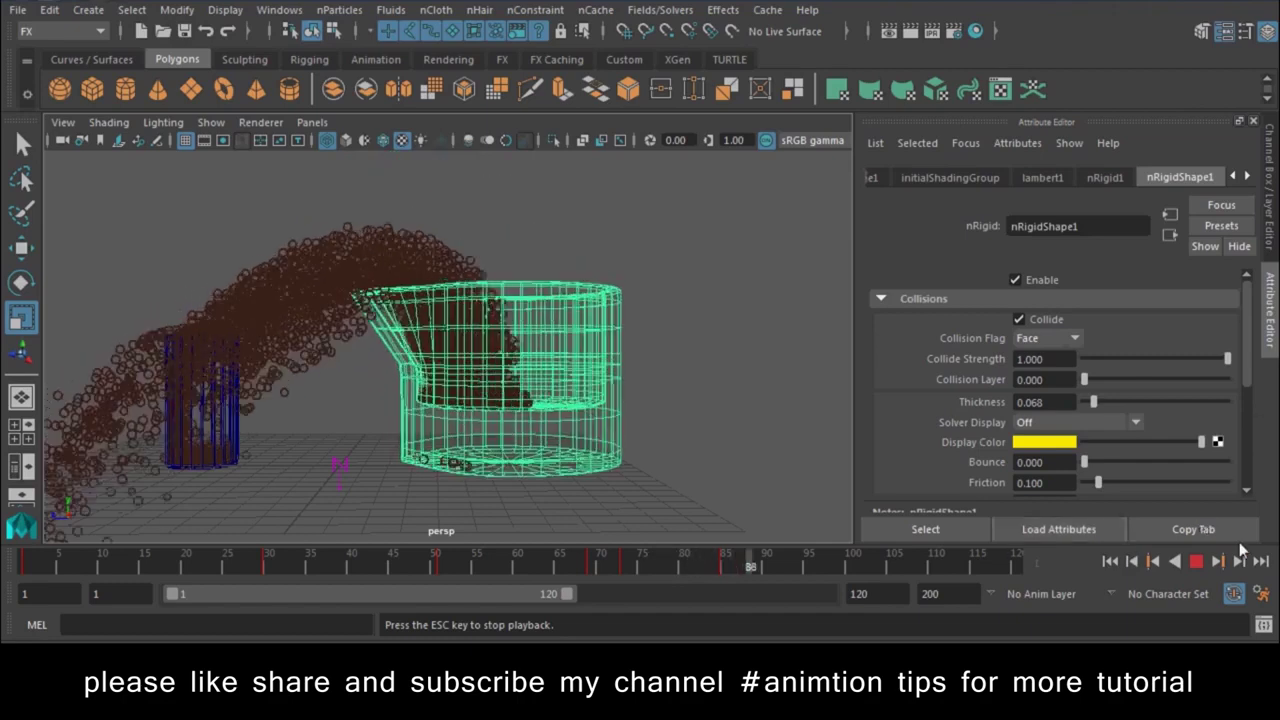
{"action": "left_click", "coordinate": [1195, 561]}
{"action": "left_click_drag", "start_coordinate": [805, 566], "coordinate": [625, 568], "text": "shift"}
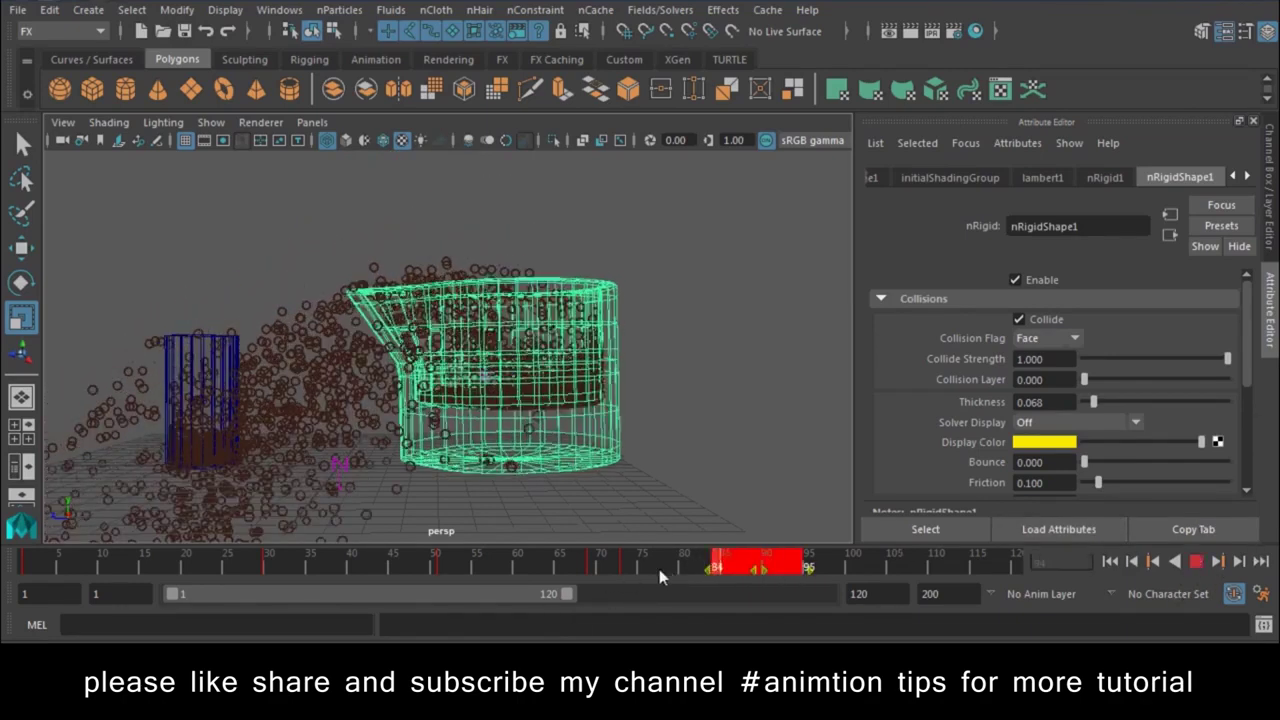
{"action": "left_click_drag", "start_coordinate": [711, 569], "coordinate": [700, 572]}
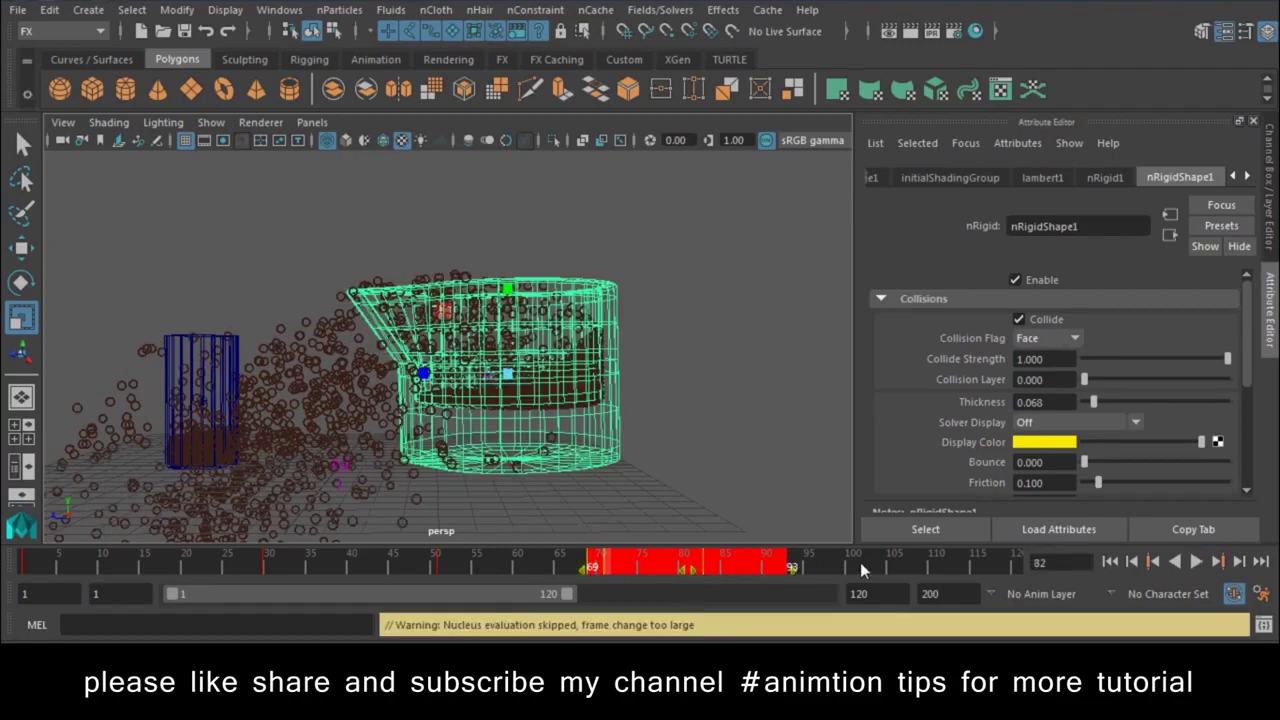
{"action": "left_click", "coordinate": [322, 350]}
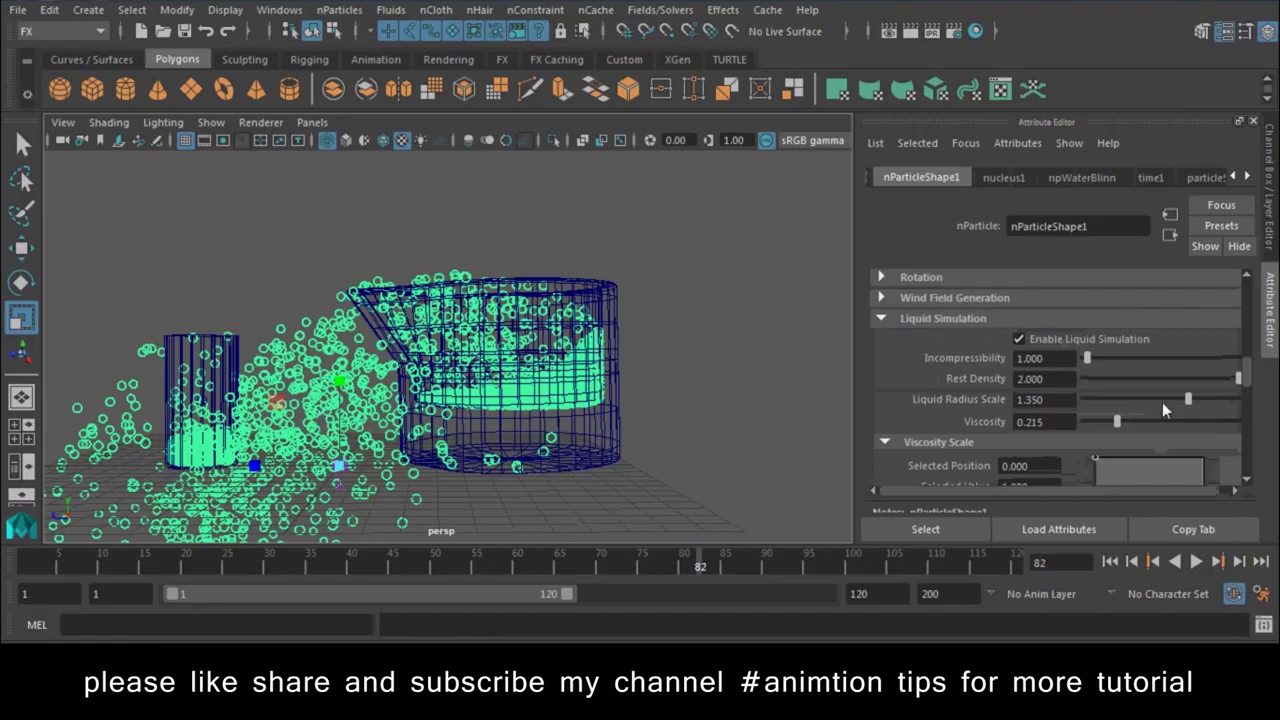
- Preview the pour from the start, then lower Liquid Radius Scale to 1.215
{"action": "left_click", "coordinate": [1120, 563]}
{"action": "left_click", "coordinate": [1196, 562]}
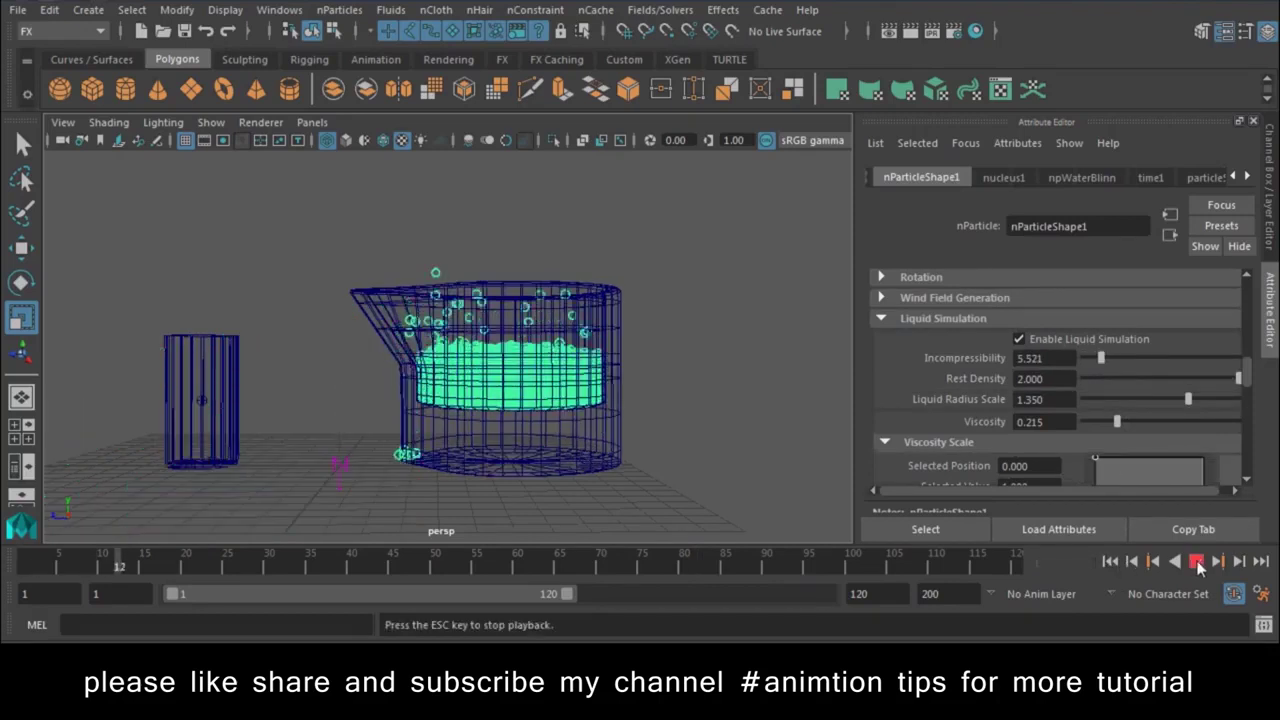
{"action": "left_click", "coordinate": [1196, 562]}
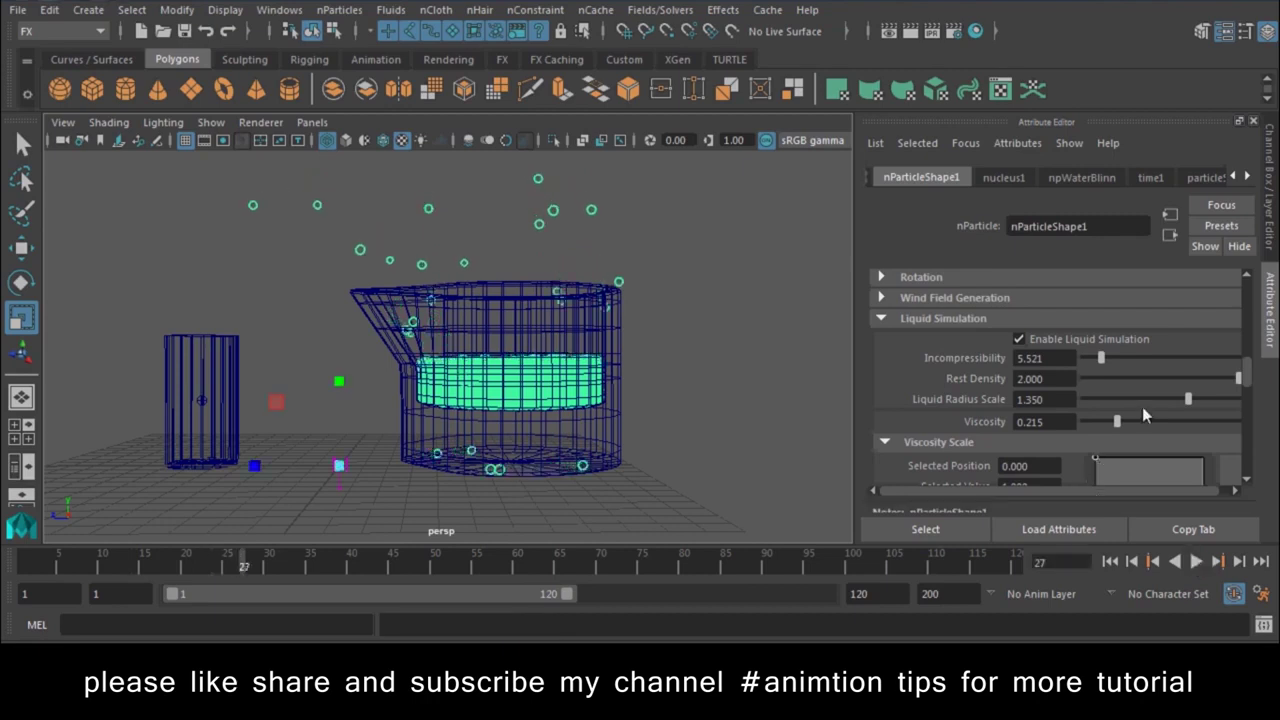
{"action": "left_click_drag", "start_coordinate": [1184, 399], "coordinate": [1177, 399]}
- Set Incompressibility to 2.000 and replay the pour from frame 1
{"action": "left_click", "coordinate": [1120, 563]}
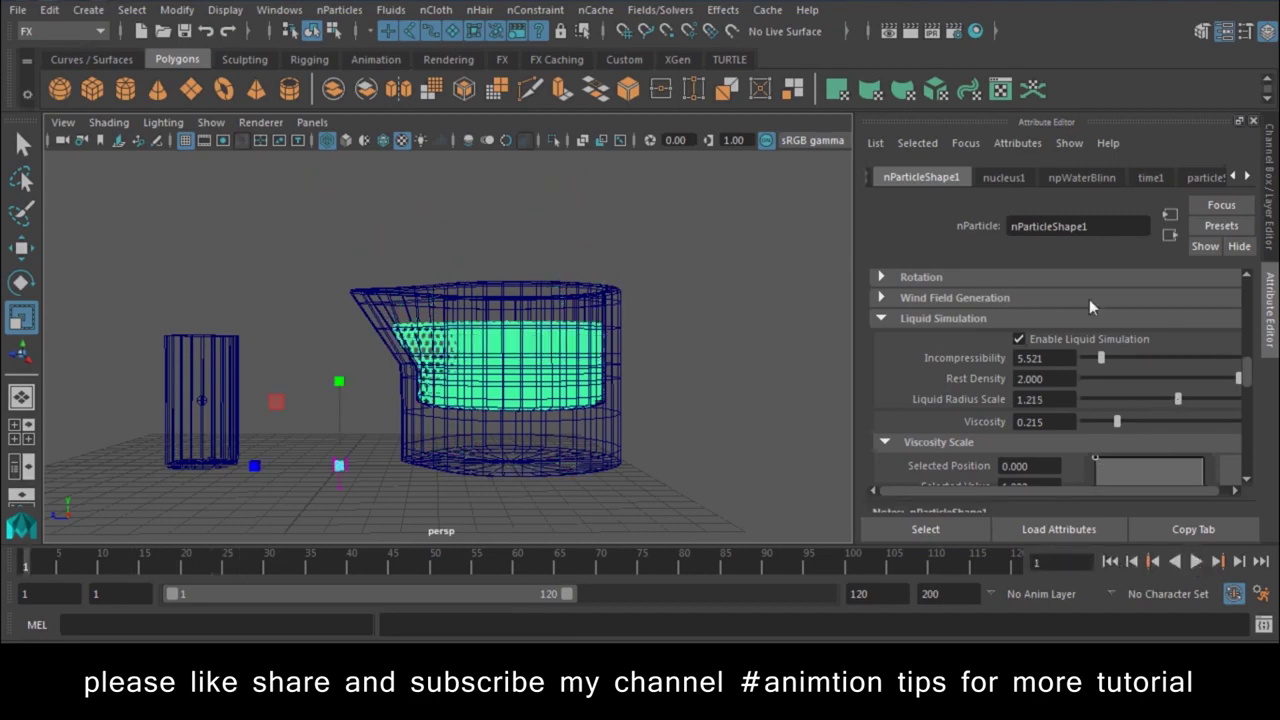
{"action": "type", "text": "2"}
{"action": "key", "text": "Tab"}
{"action": "left_click", "coordinate": [1190, 565]}
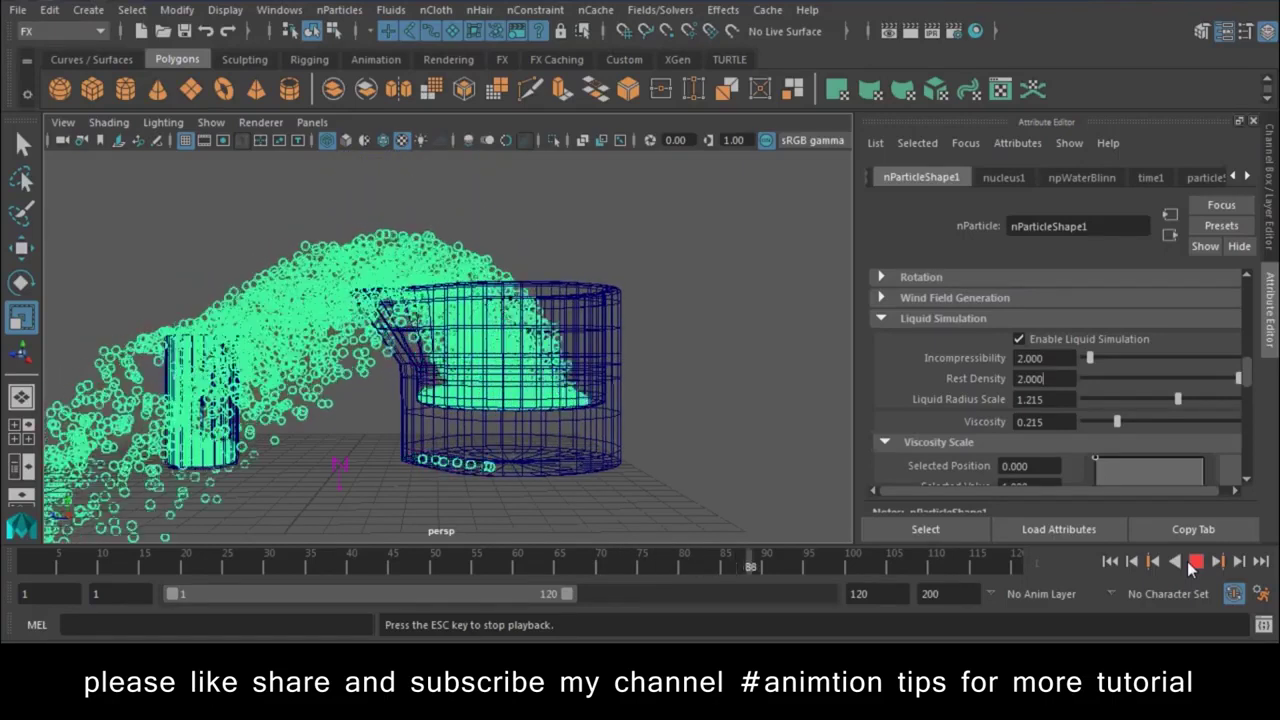
{"action": "left_click", "coordinate": [1174, 562]}
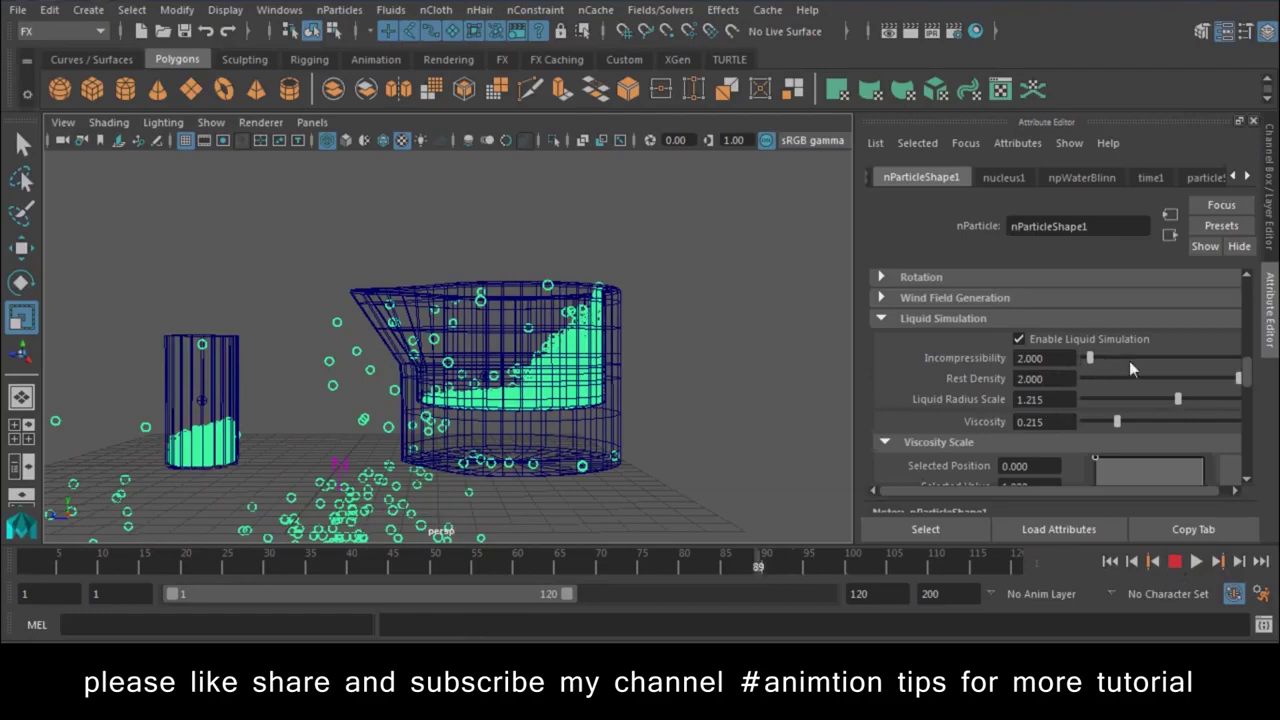
- Start playback and set Liquid Radius Scale and Incompressibility to 1.000
{"action": "left_click", "coordinate": [1109, 562]}
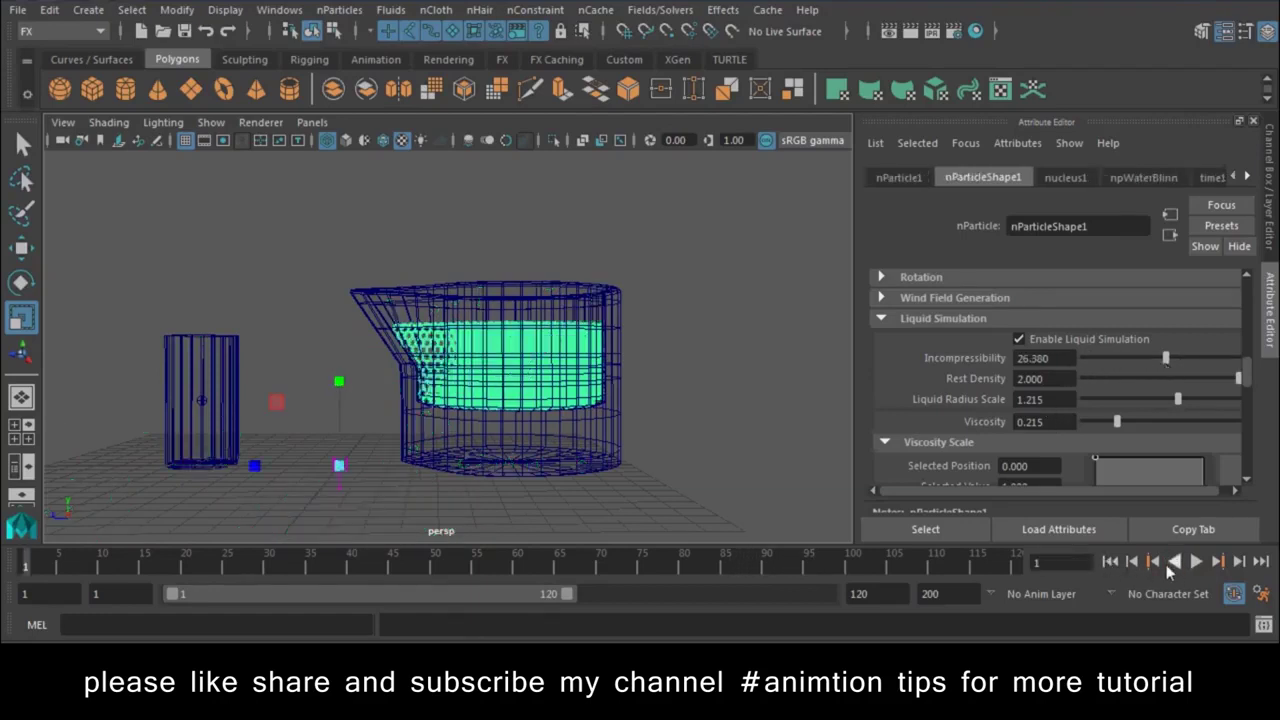
{"action": "left_click", "coordinate": [1199, 564]}
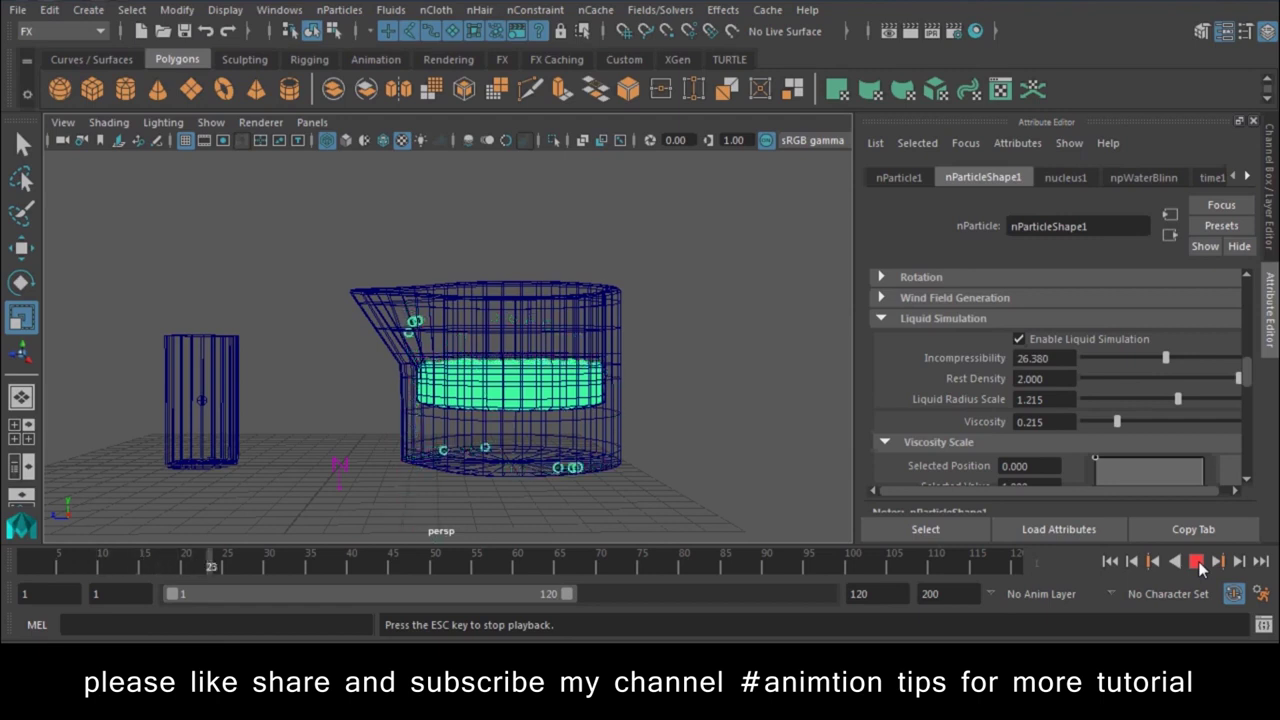
{"action": "left_click", "coordinate": [1059, 401]}
{"action": "type", "text": "1"}
{"action": "key", "text": "Return"}
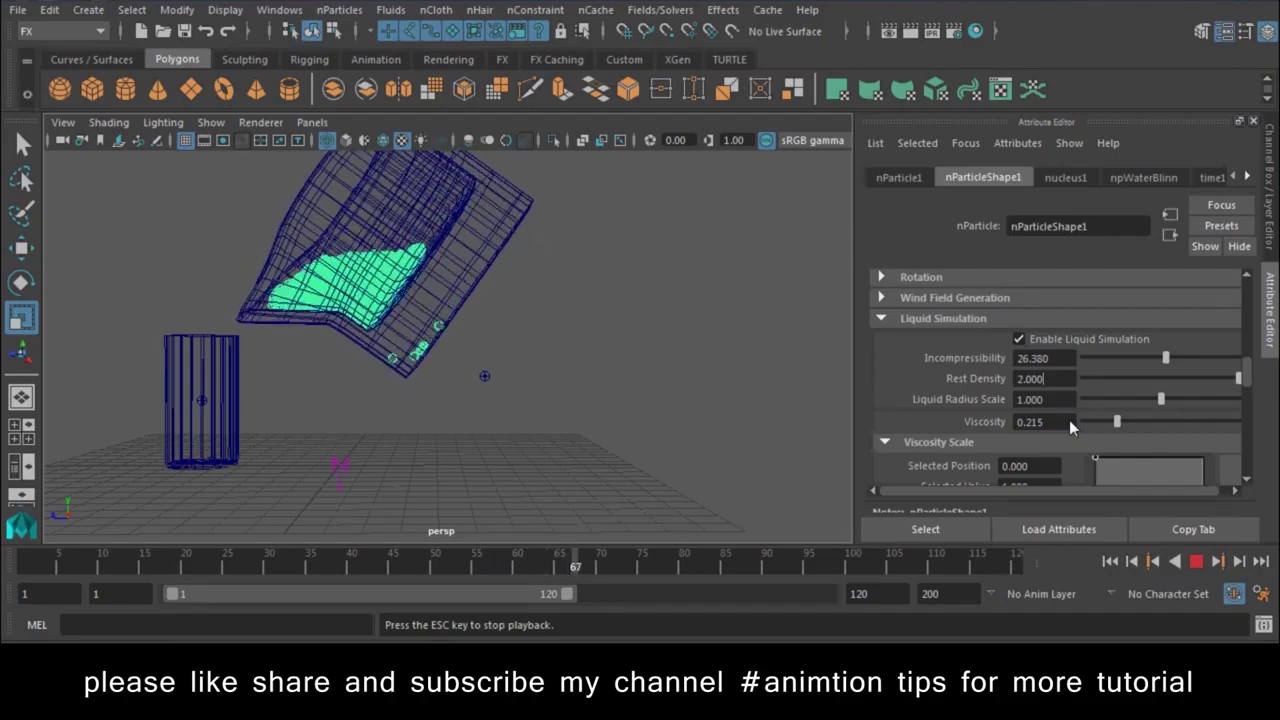
{"action": "key", "text": "shift+Tab"}
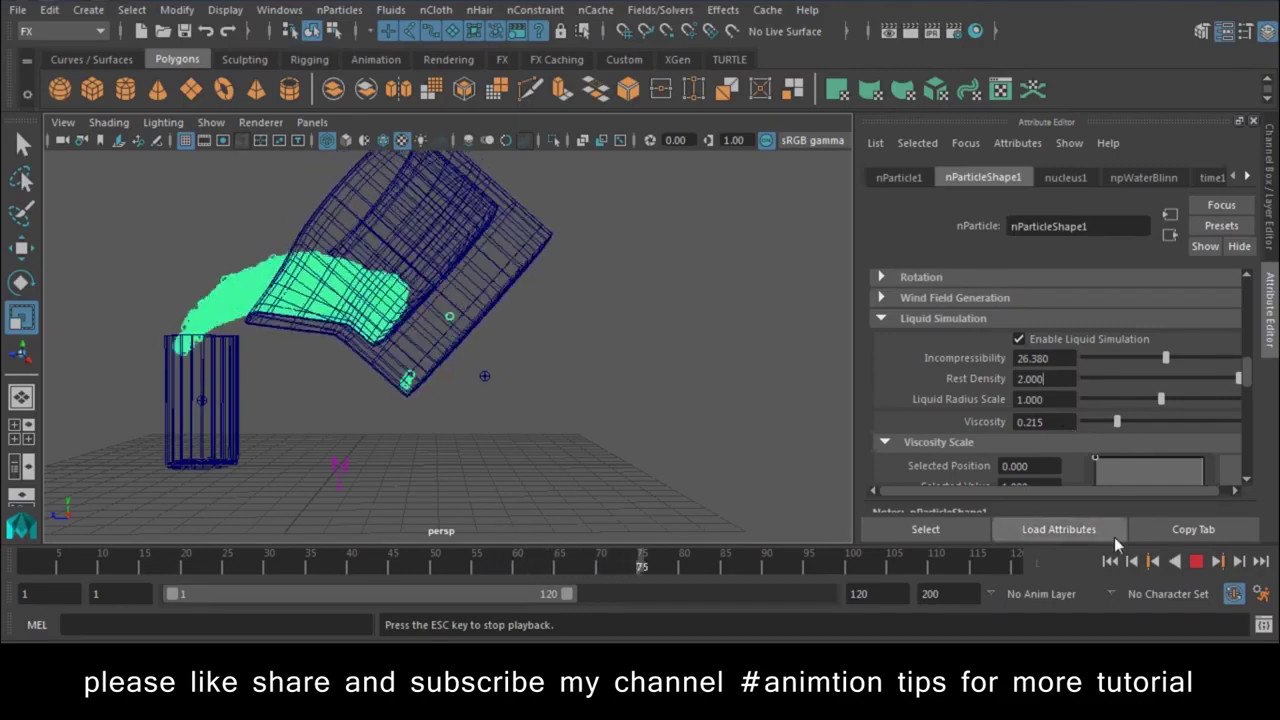
- Rewind and replay the pour with the new settings, stopping at frame 92
{"action": "left_click", "coordinate": [1195, 562]}
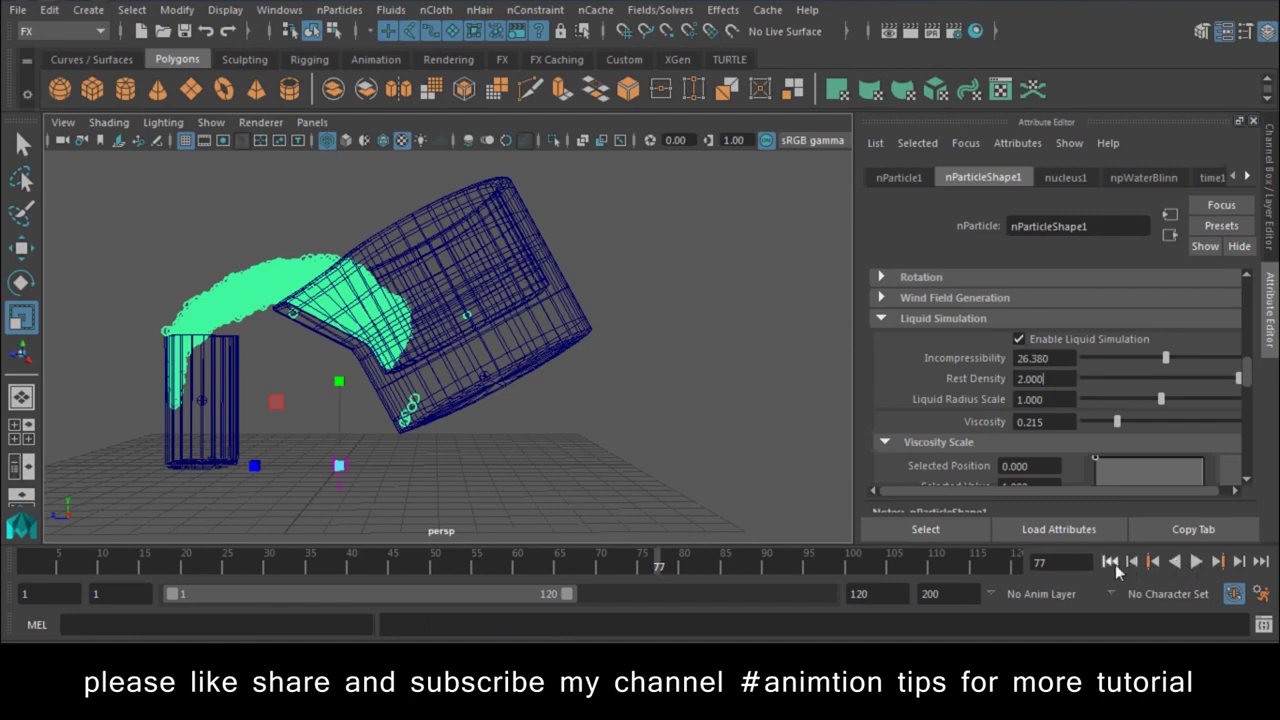
{"action": "left_click", "coordinate": [1110, 562]}
{"action": "left_click", "coordinate": [1195, 562]}
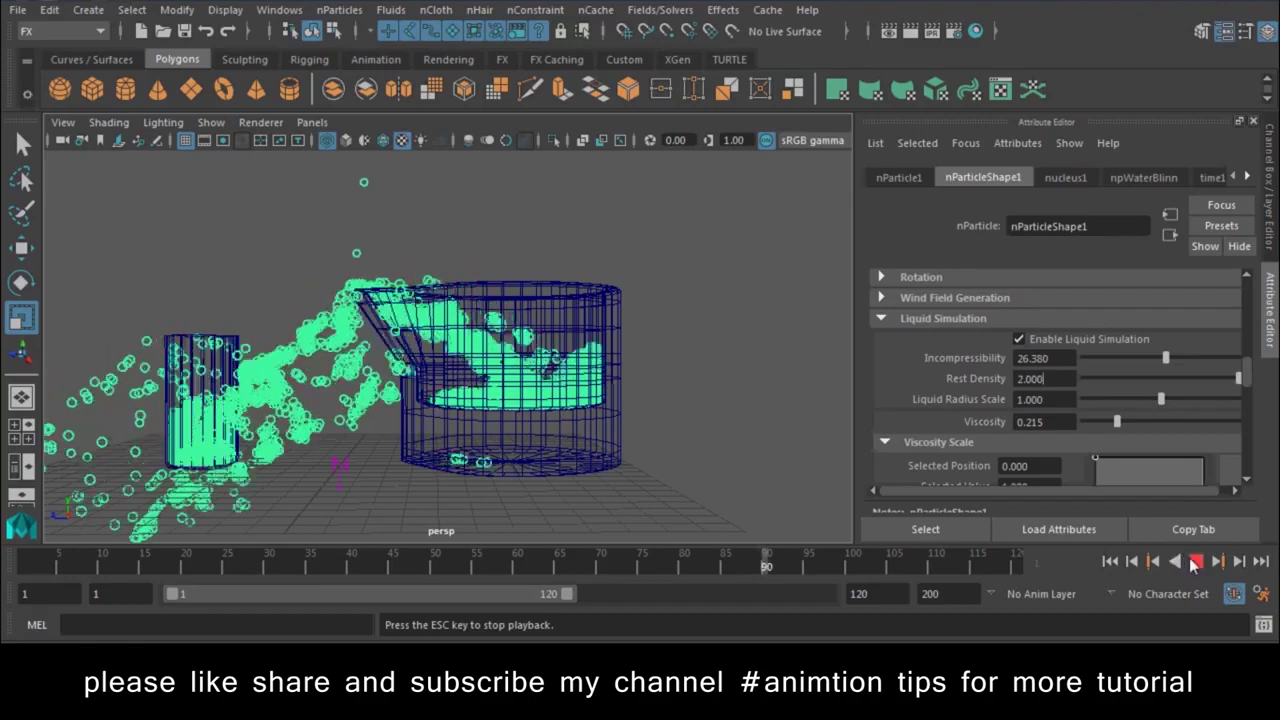
{"action": "left_click", "coordinate": [1196, 562]}
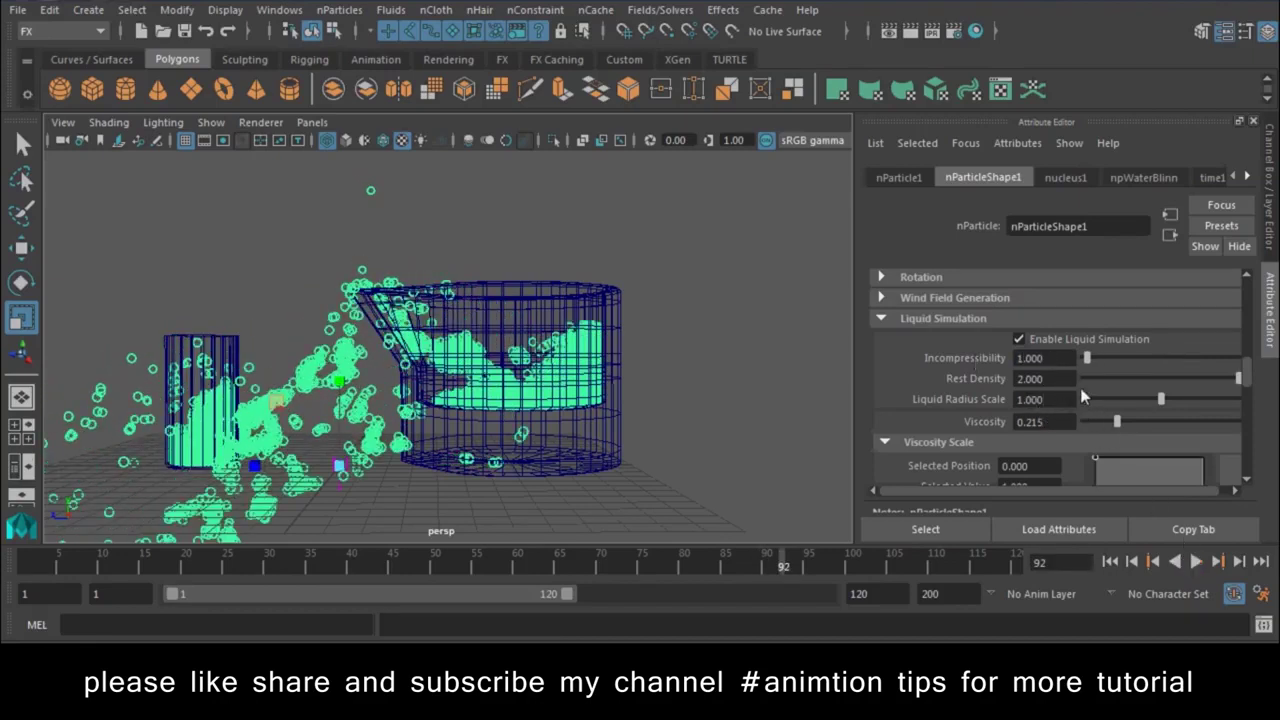
- Rewind to frame 1 and view the jug and cup in smooth textured shading
{"action": "left_click", "coordinate": [1116, 562]}
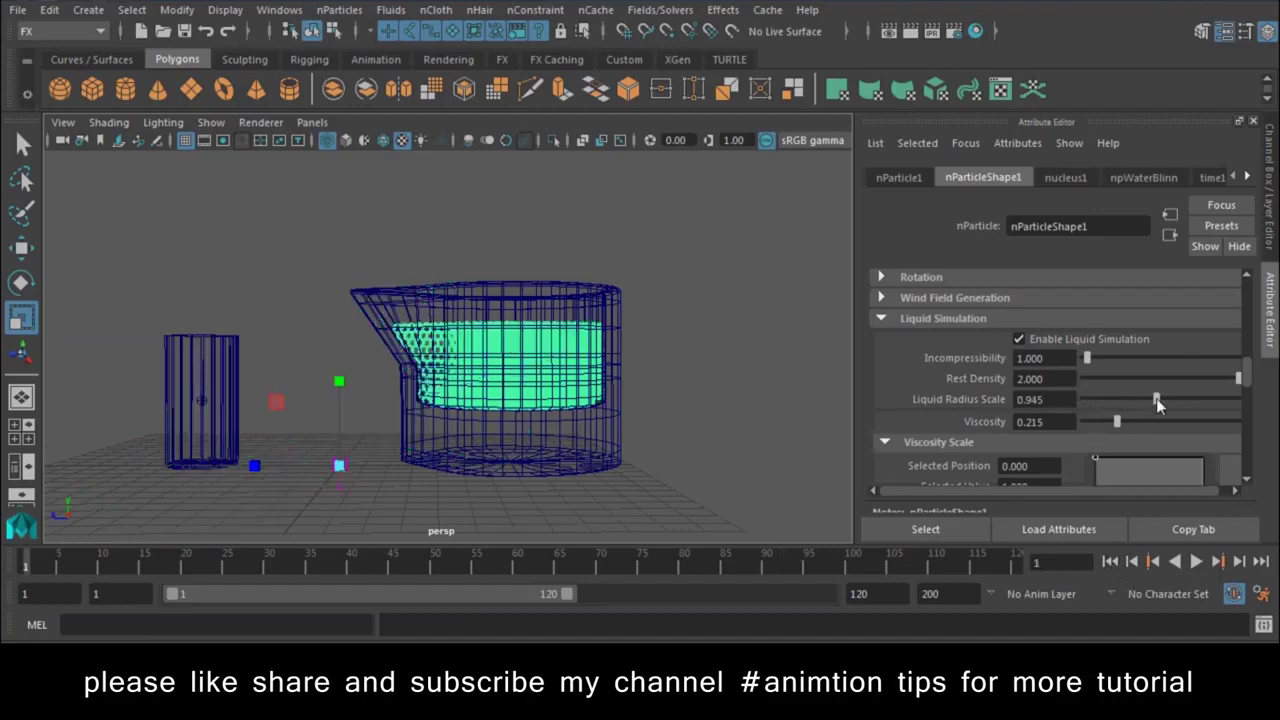
{"action": "left_click_drag", "start_coordinate": [703, 383], "coordinate": [586, 432], "text": "alt"}
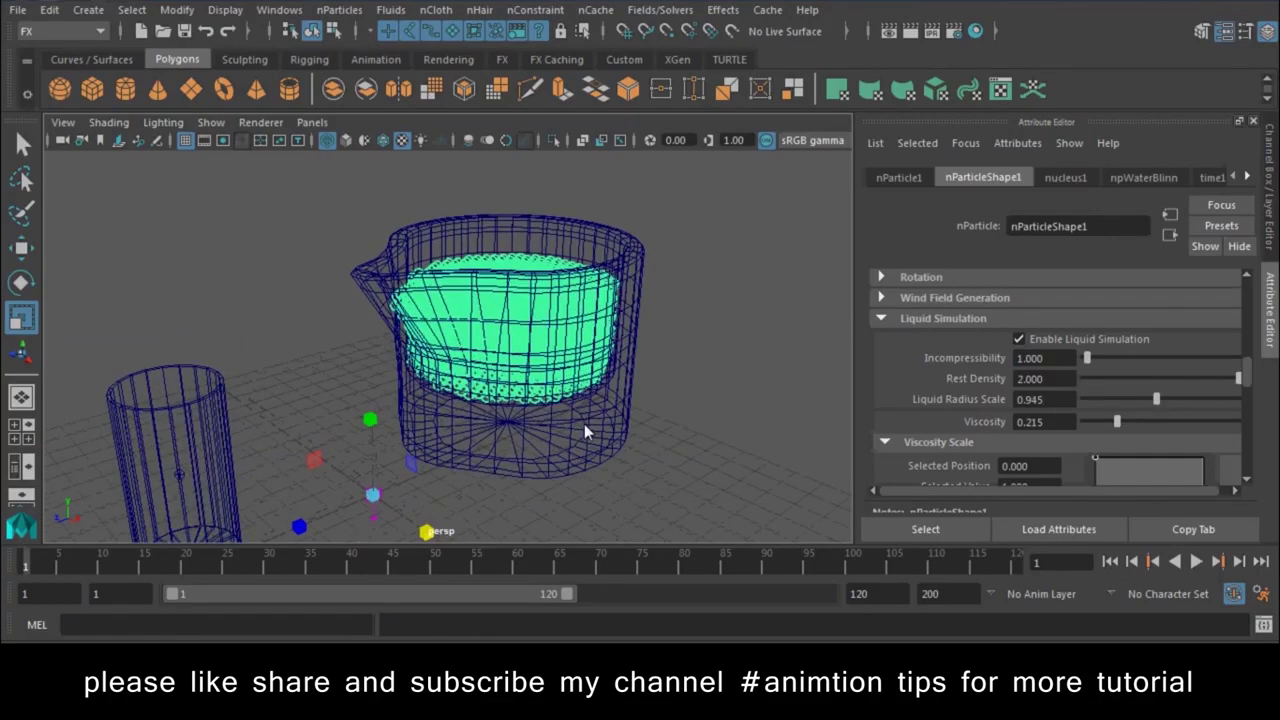
{"action": "key", "text": "5"}
{"action": "key", "text": "6"}
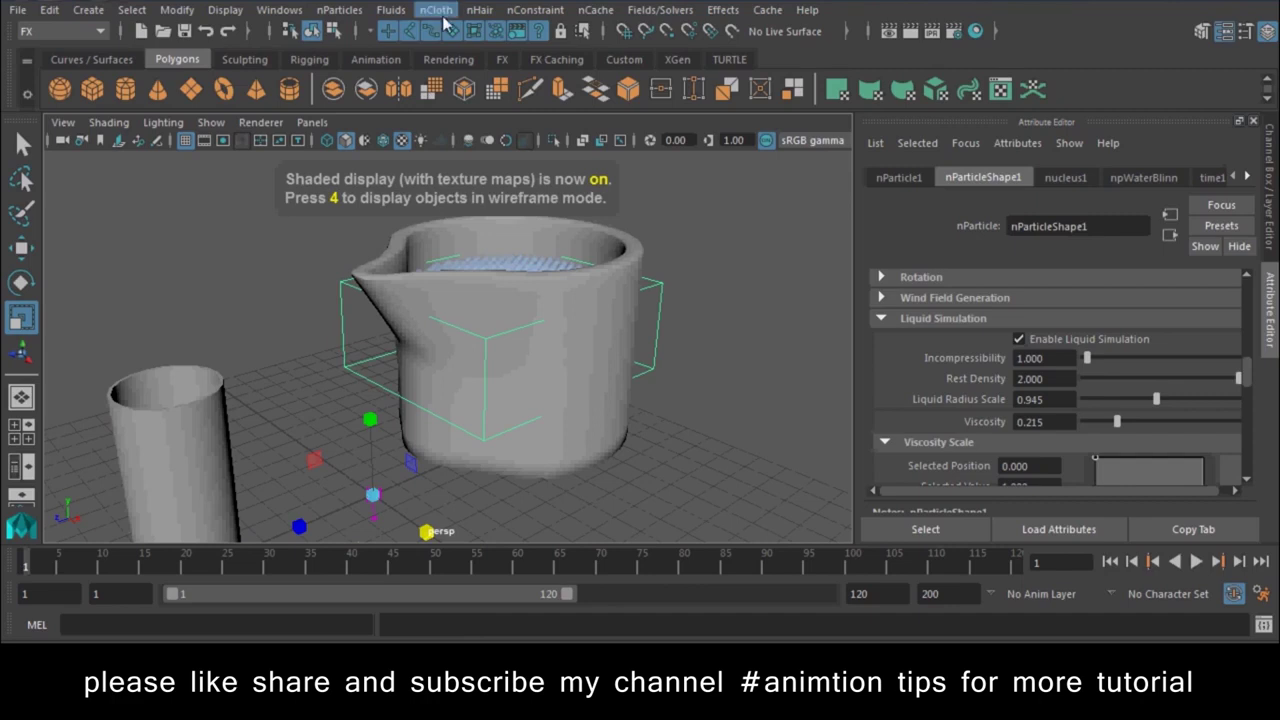
{"action": "left_click", "coordinate": [450, 14]}
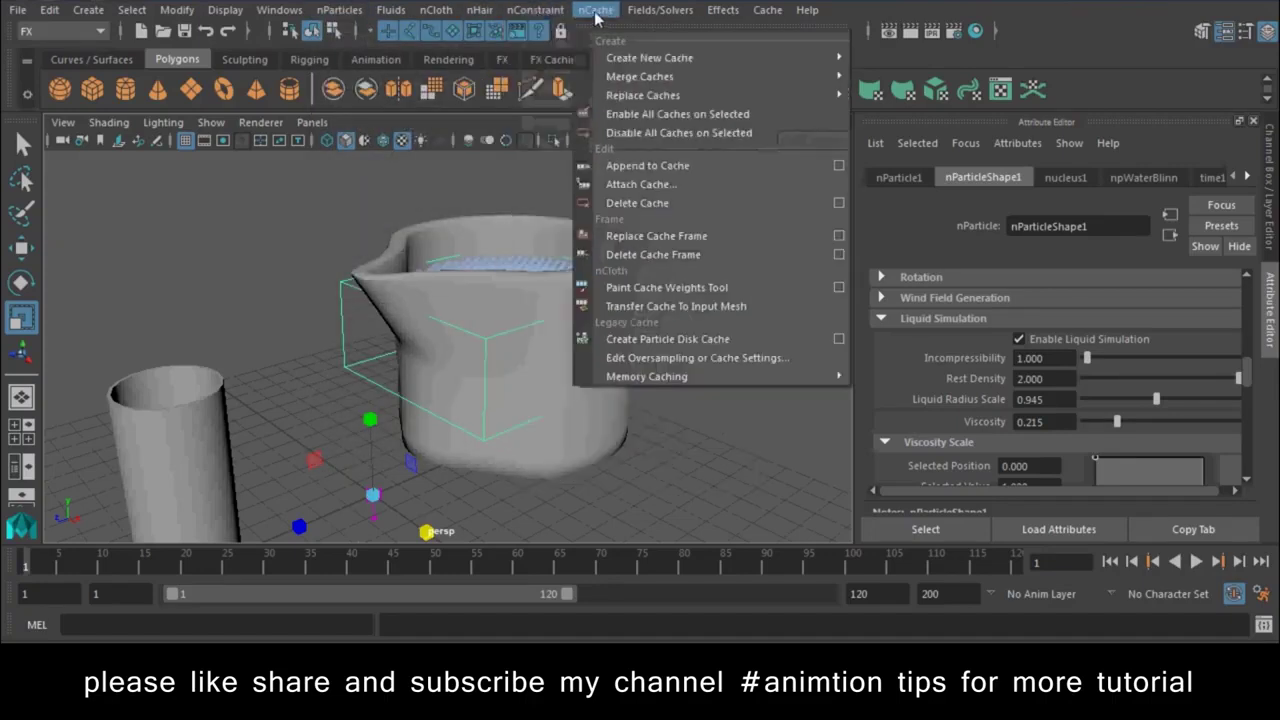
{"action": "mouse_move", "coordinate": [640, 76]}
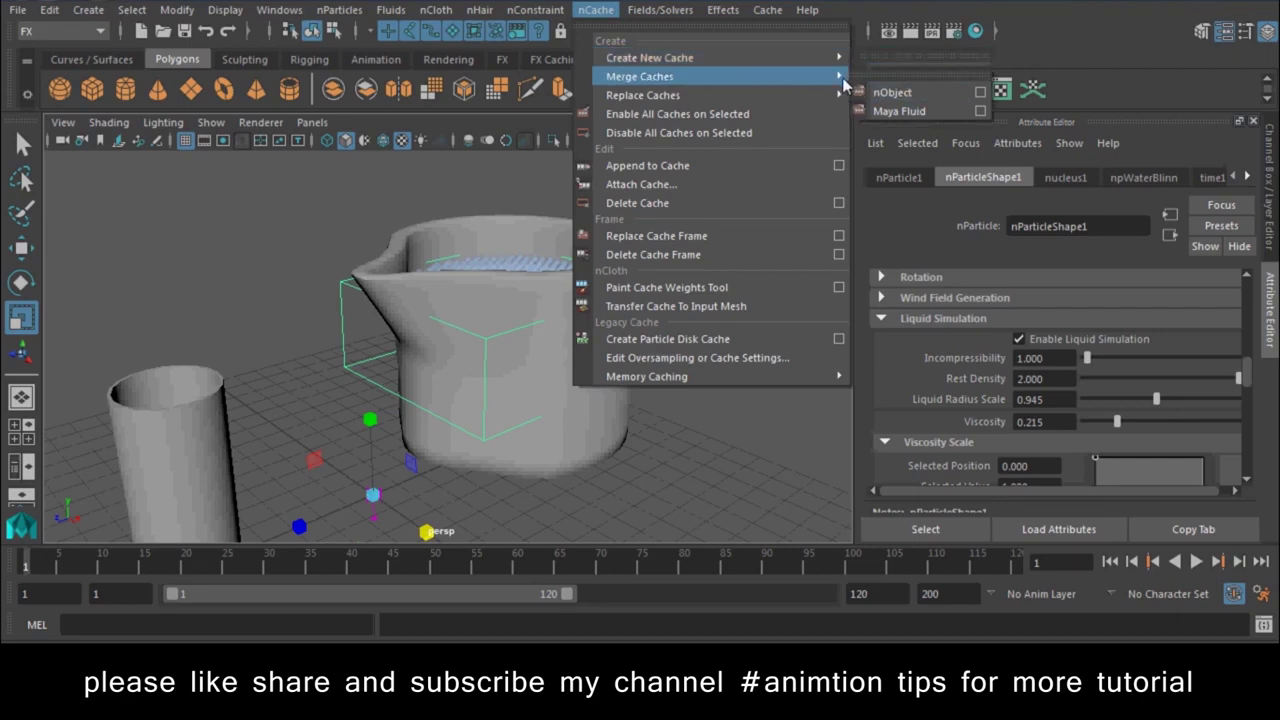
- Create the nParticleShape1Cache1 nCache and play the cached pour back to frame 75
{"action": "left_click", "coordinate": [929, 72]}
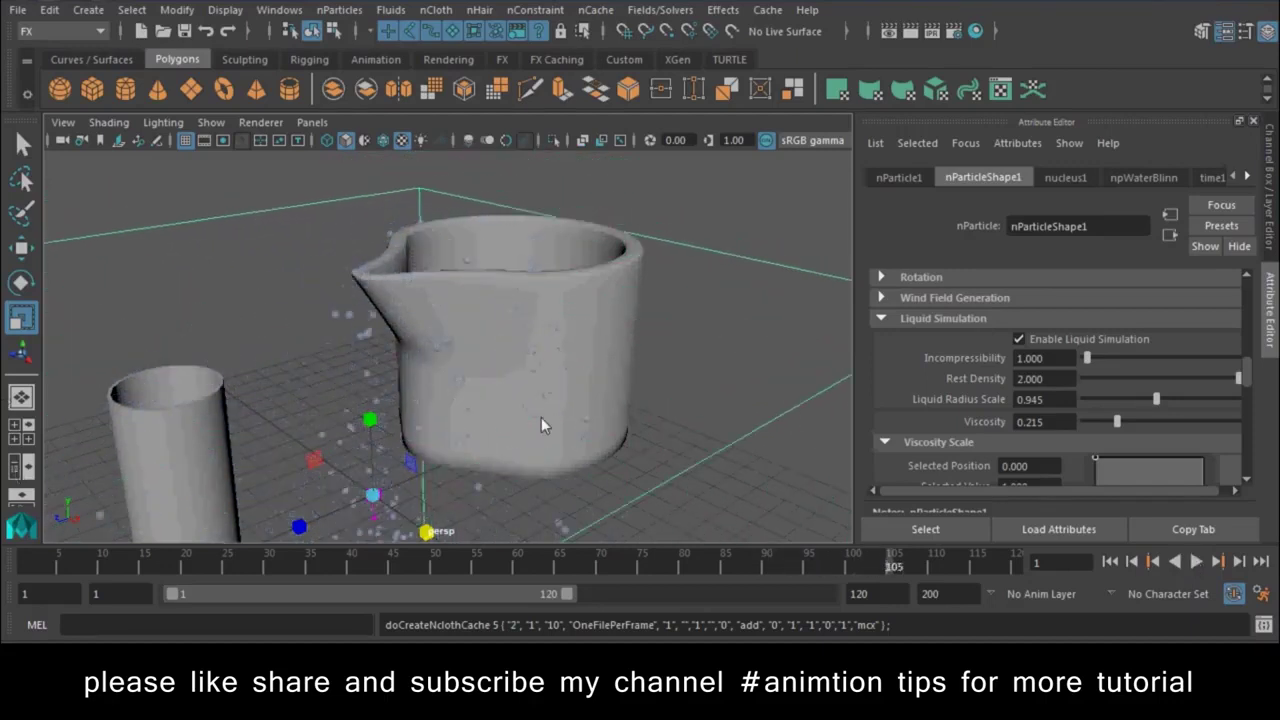
{"action": "left_click", "coordinate": [1110, 562]}
{"action": "key", "text": "alt+v"}
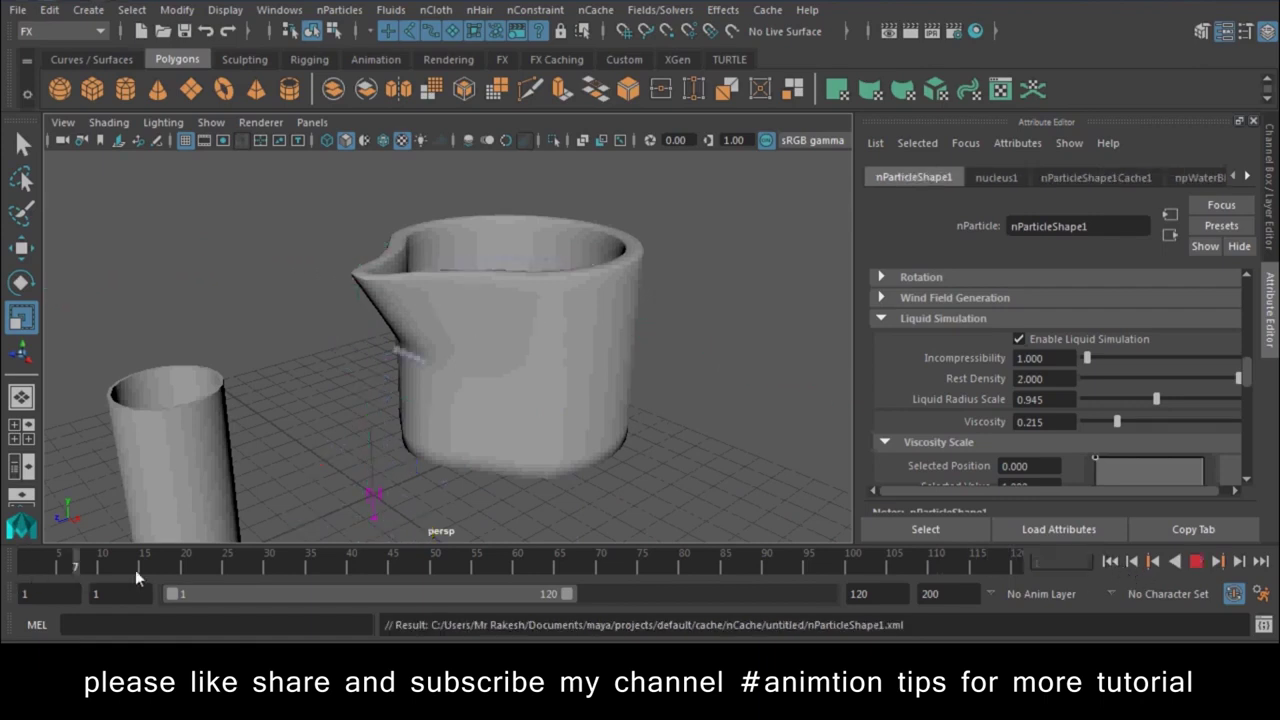
{"action": "left_click_drag", "start_coordinate": [654, 566], "coordinate": [643, 566]}
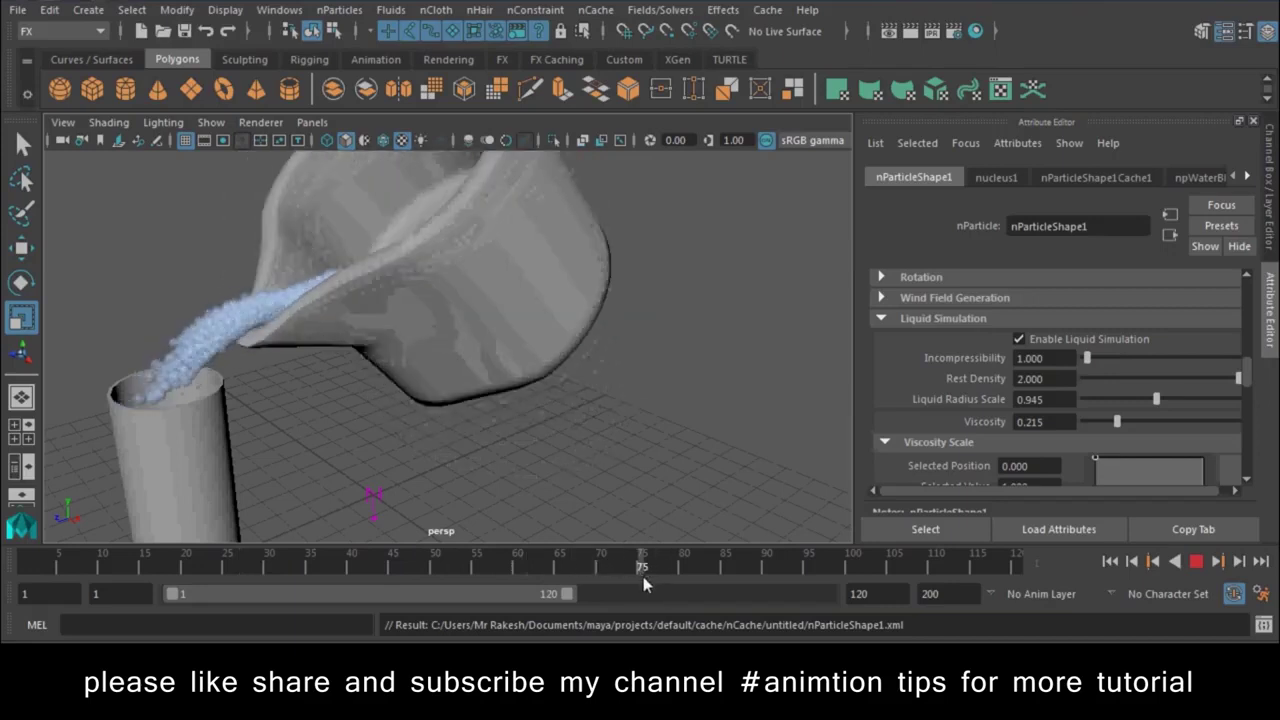
{"action": "middle_click_drag", "start_coordinate": [350, 404], "coordinate": [358, 354], "text": "alt"}
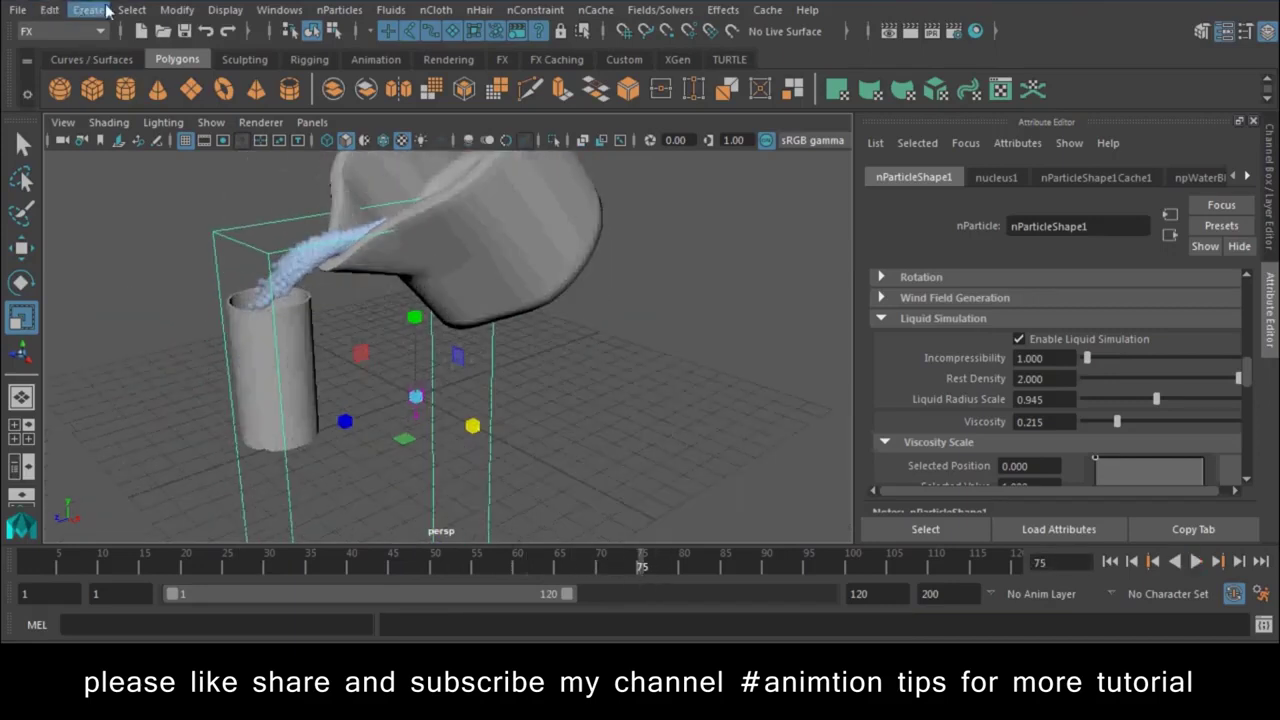
- Convert the liquid nParticles into a polygon mesh
{"action": "left_click", "coordinate": [175, 9]}
{"action": "mouse_move", "coordinate": [208, 447]}
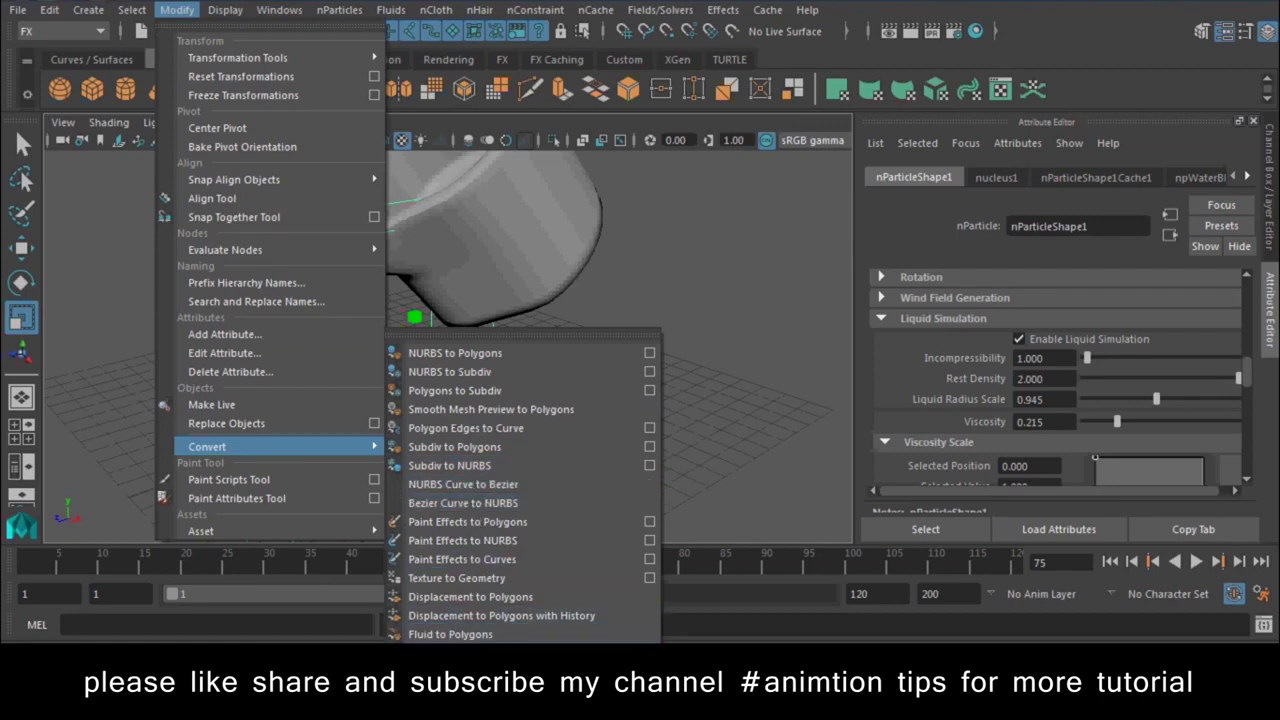
{"action": "left_click", "coordinate": [450, 638]}
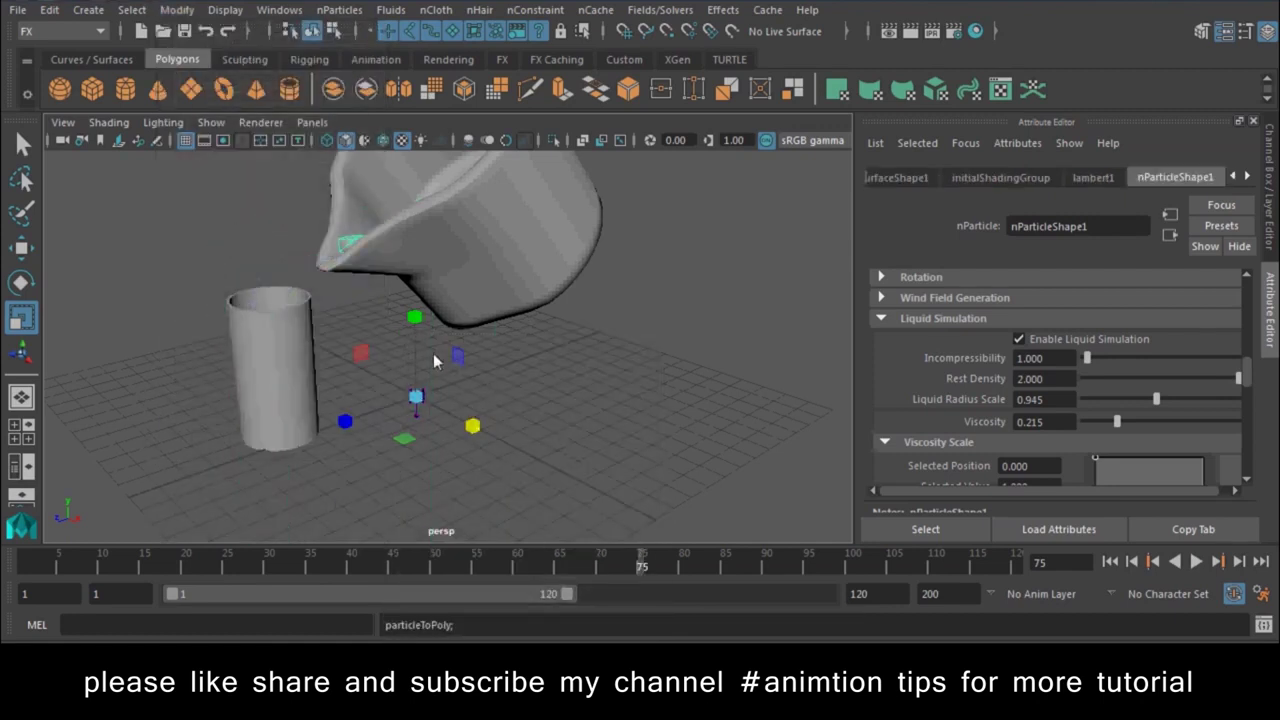
{"action": "left_click_drag", "start_coordinate": [241, 302], "coordinate": [425, 207], "text": "alt"}
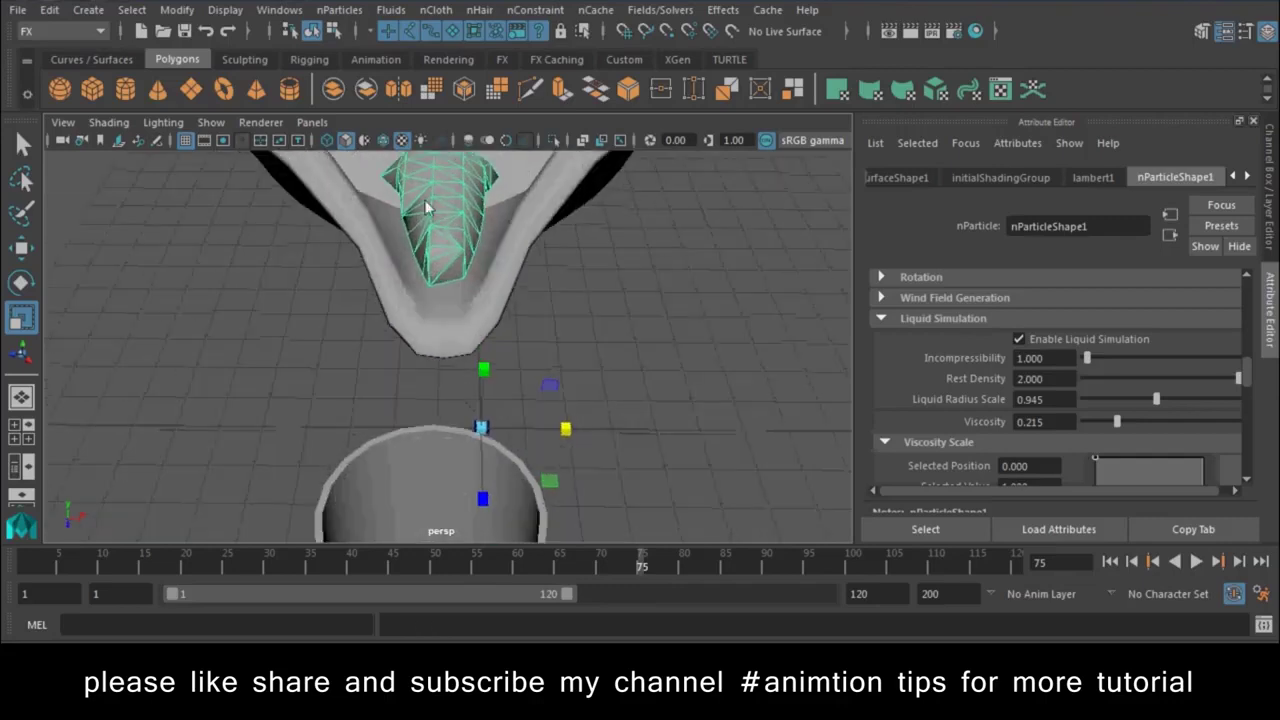
- Lower the Output Mesh Threshold to 0.086 to fill out the liquid surface
{"action": "scroll", "coordinate": [1083, 390], "scroll_direction": "down", "scroll_amount": 2}
{"action": "scroll", "coordinate": [1083, 390], "scroll_direction": "down", "scroll_amount": 4}
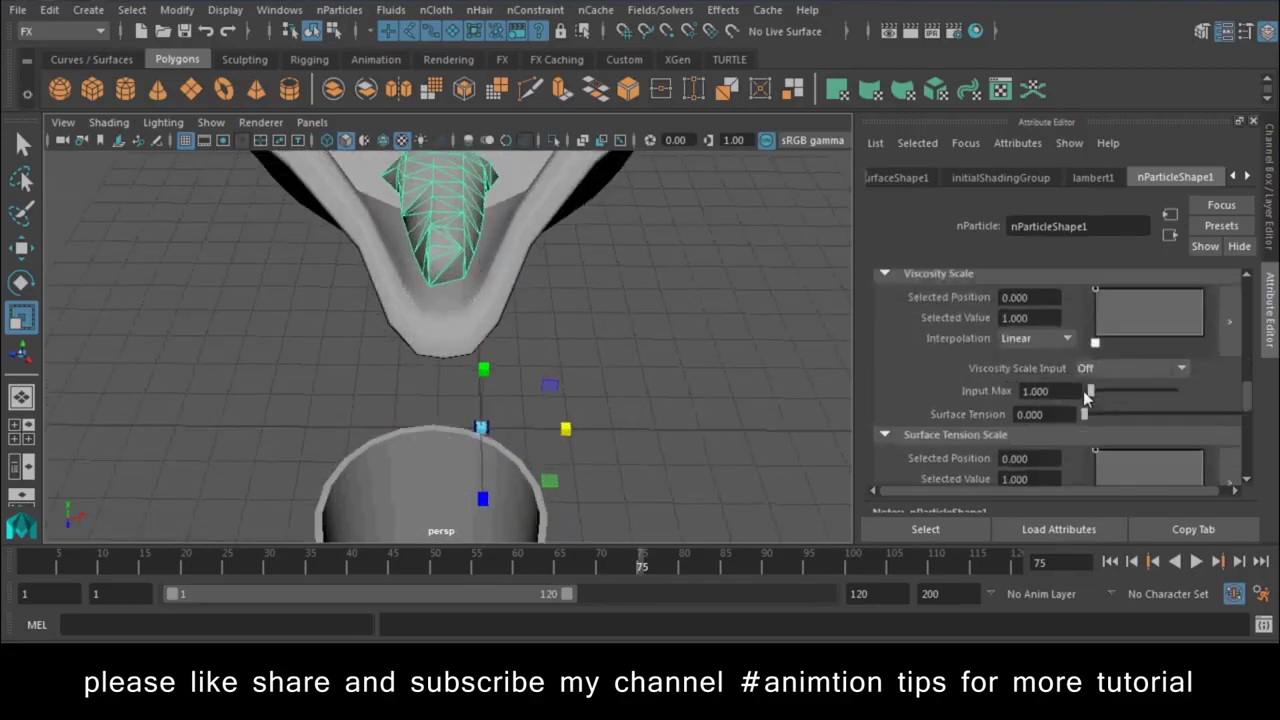
{"action": "scroll", "coordinate": [1083, 391], "scroll_direction": "down", "scroll_amount": 1}
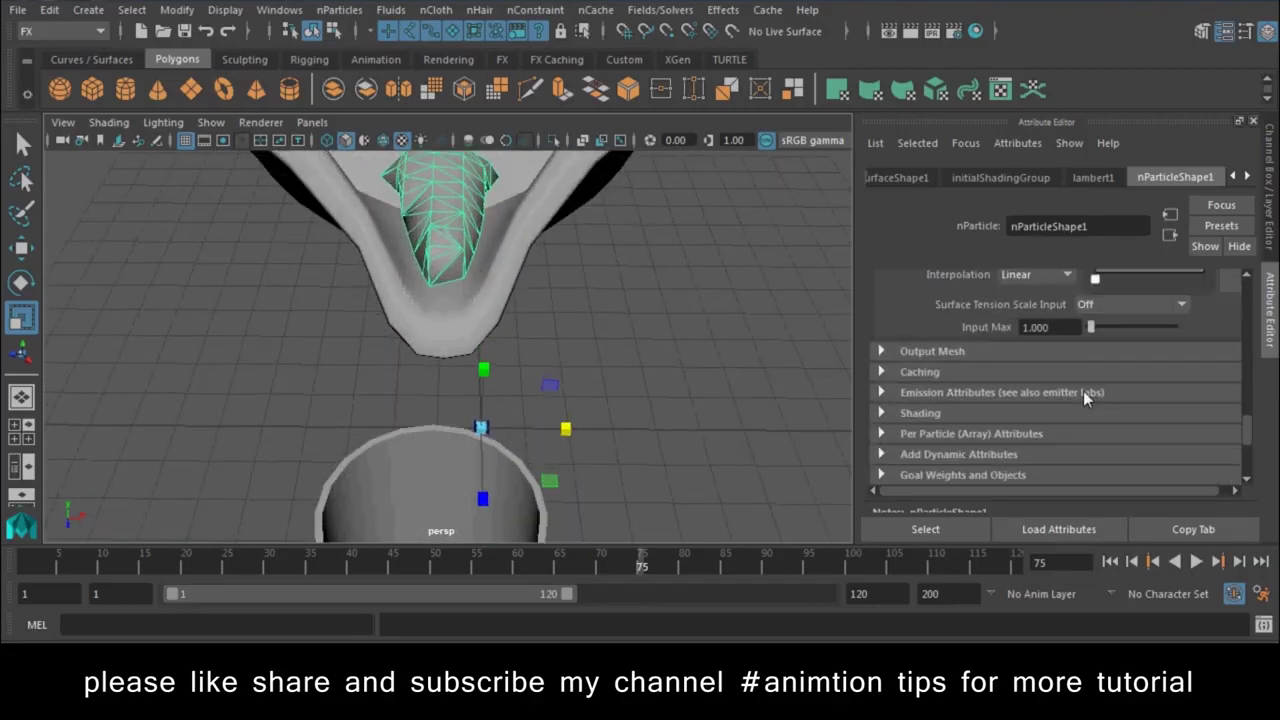
{"action": "left_click", "coordinate": [920, 354]}
{"action": "left_click_drag", "start_coordinate": [1128, 375], "coordinate": [1092, 388]}
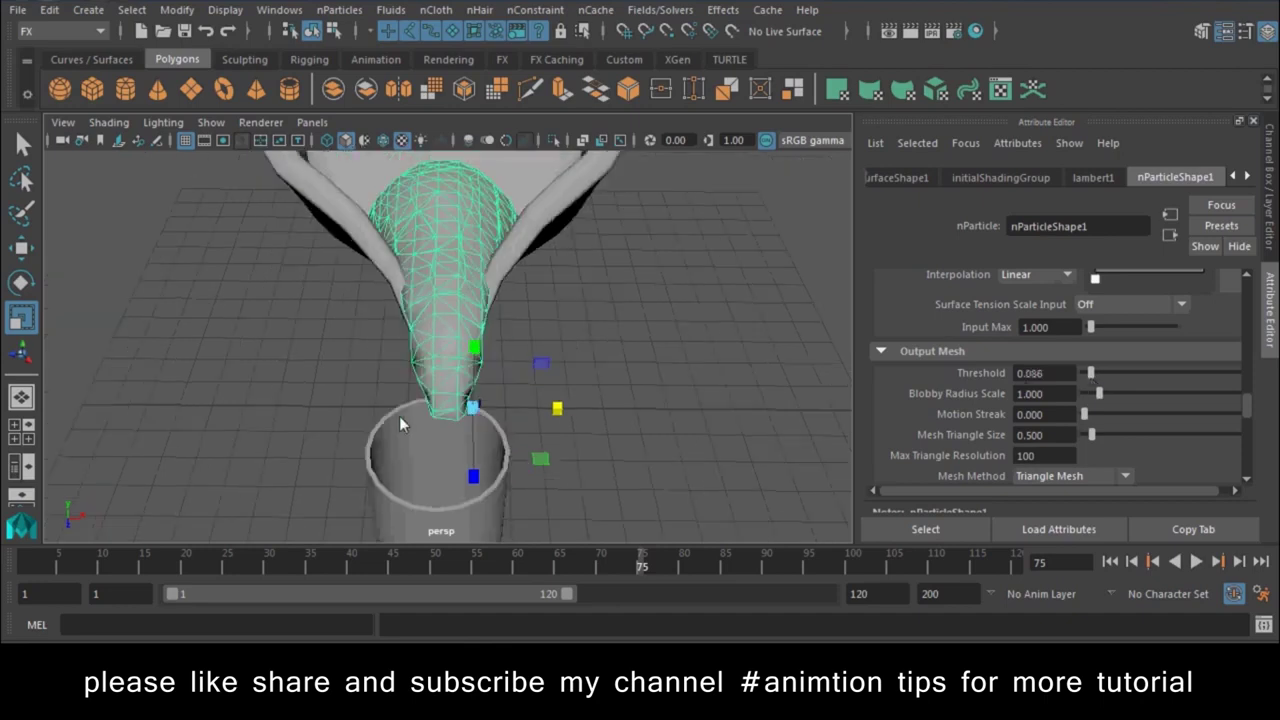
- Add some Motion Streak, play the pour, and stop at frame 80
{"action": "left_click_drag", "start_coordinate": [399, 416], "coordinate": [248, 380], "text": "alt"}
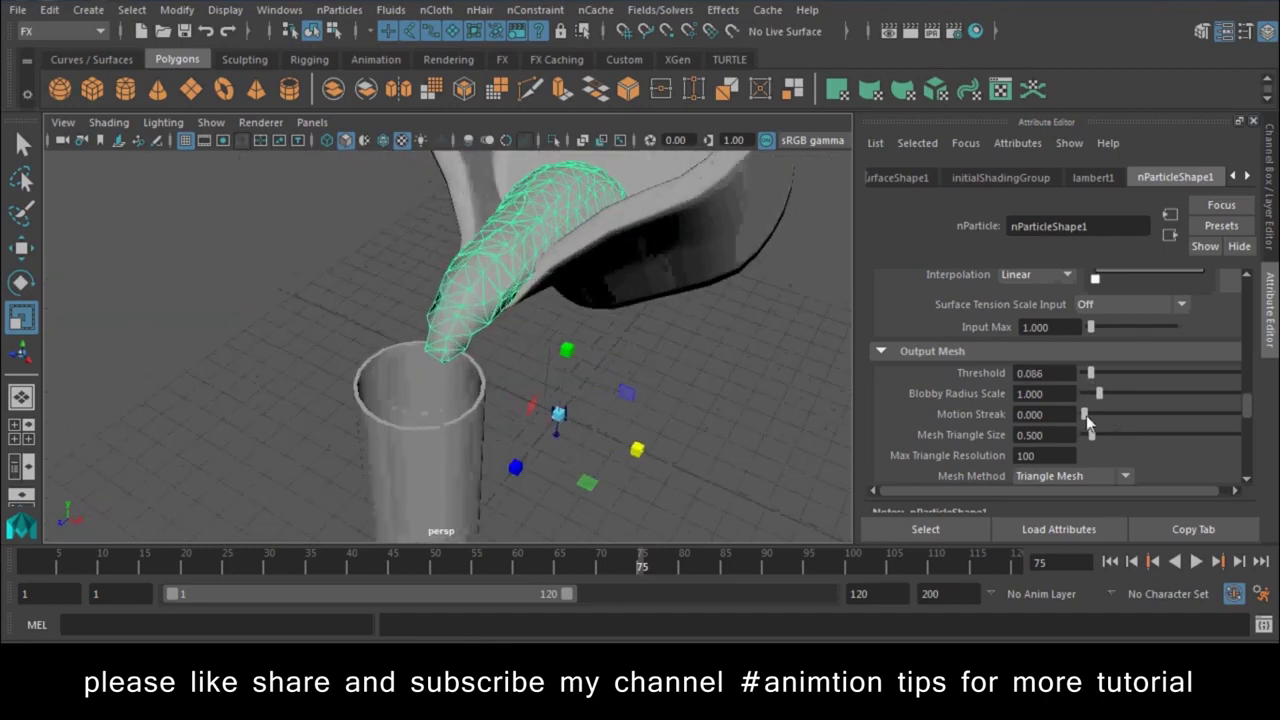
{"action": "mouse_move", "coordinate": [1085, 414]}
{"action": "left_mouse_down"}
{"action": "mouse_move", "coordinate": [1155, 421]}
{"action": "mouse_move", "coordinate": [1097, 397]}
{"action": "mouse_move", "coordinate": [1100, 408]}
{"action": "mouse_move", "coordinate": [1106, 381]}
{"action": "left_mouse_up"}
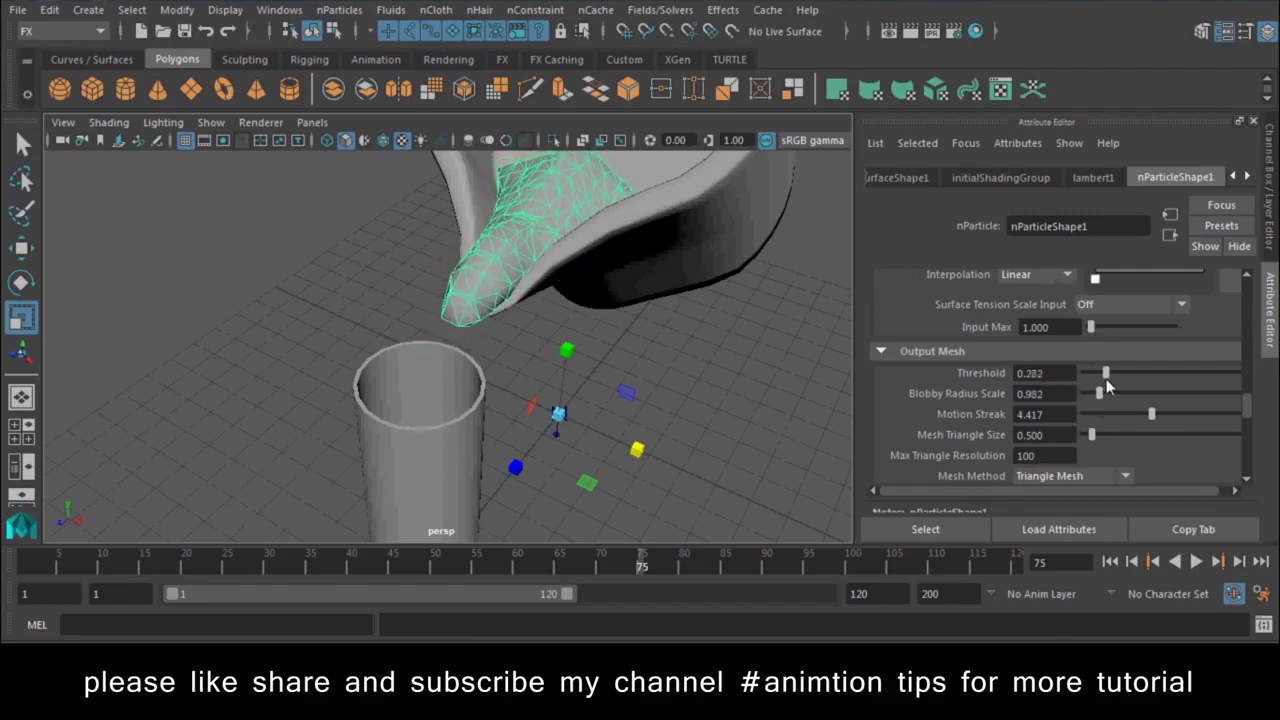
{"action": "left_click", "coordinate": [1196, 562]}
{"action": "mouse_move", "coordinate": [759, 442]}
{"action": "left_mouse_down", "text": "alt"}
{"action": "mouse_move", "coordinate": [583, 453]}
{"action": "mouse_move", "coordinate": [935, 450]}
{"action": "left_mouse_up", "text": "alt"}
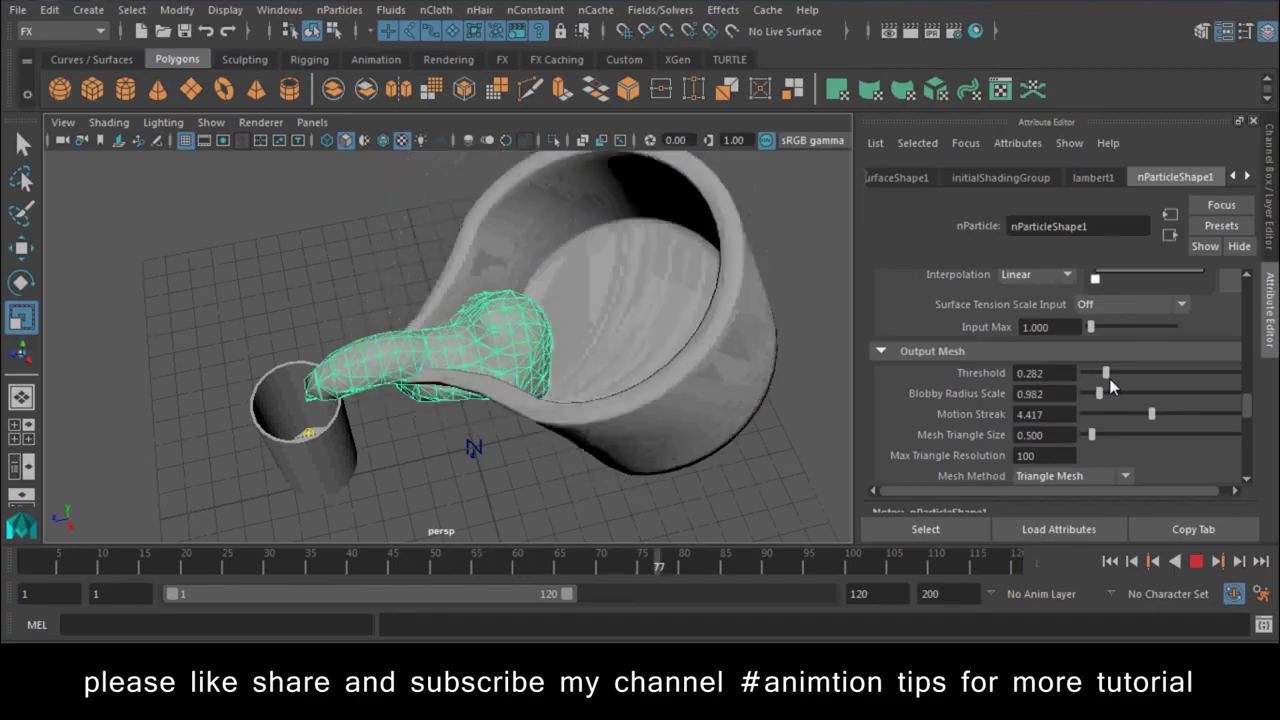
{"action": "key", "text": "Escape"}
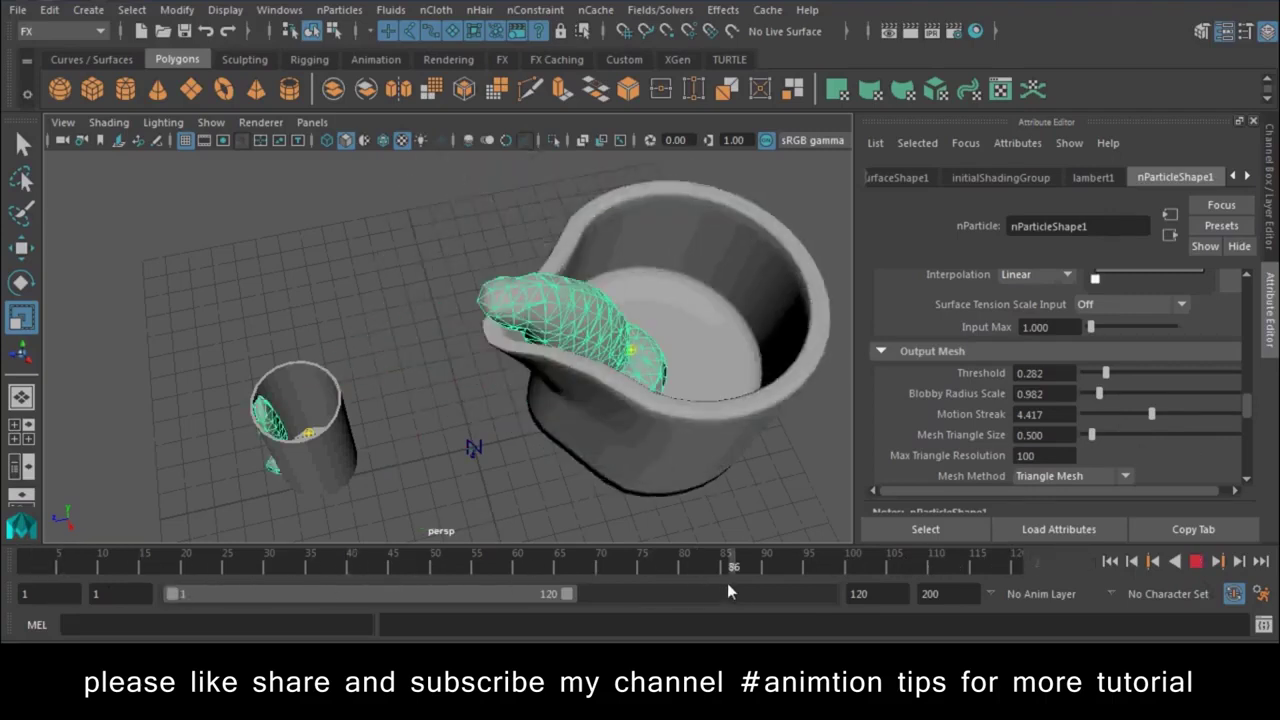
{"action": "left_click", "coordinate": [685, 578]}
- Set Motion Streak 7.239, Blobby Radius Scale 1.840 and Threshold 0.957
{"action": "left_click_drag", "start_coordinate": [1152, 413], "coordinate": [1190, 414]}
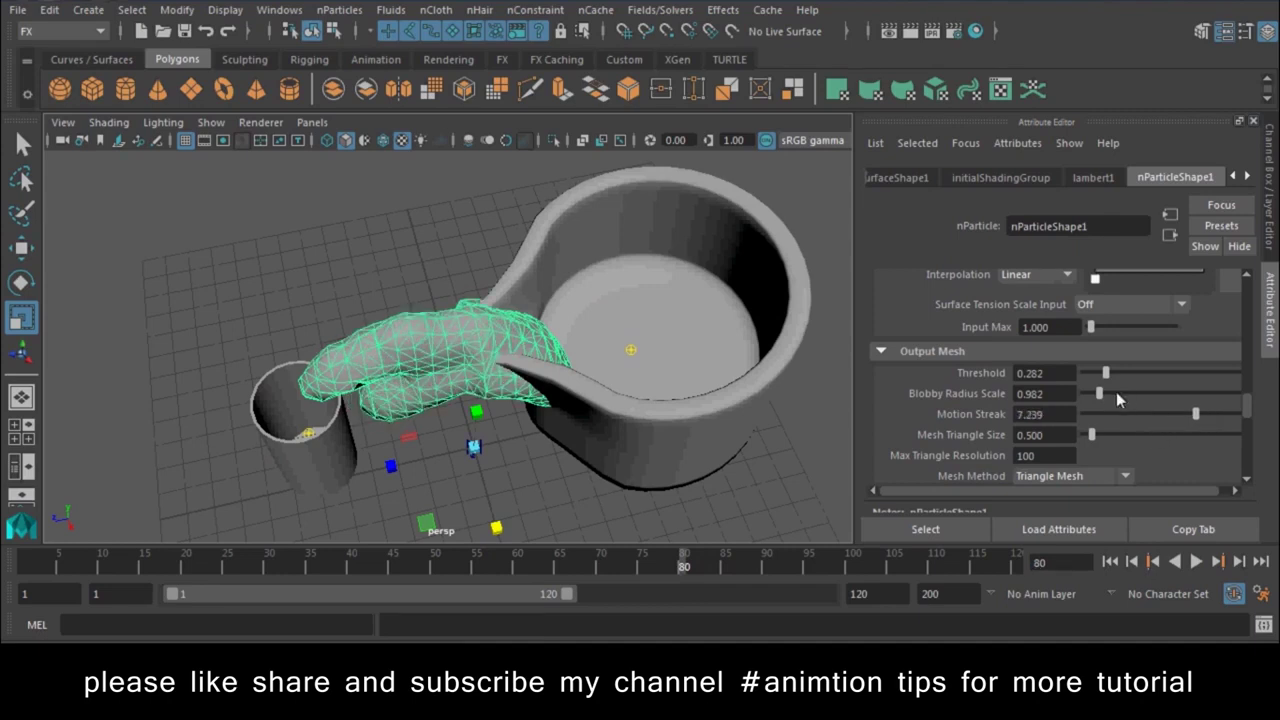
{"action": "left_click_drag", "start_coordinate": [1116, 392], "coordinate": [1112, 401]}
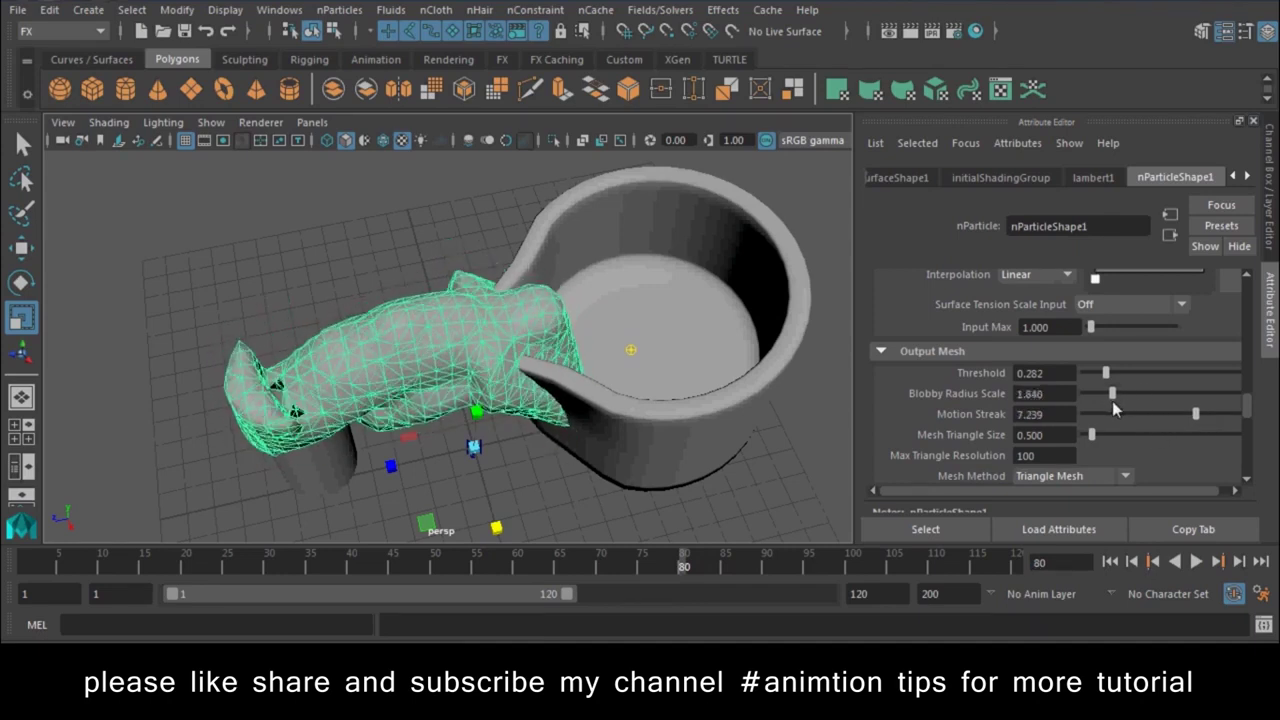
{"action": "left_click_drag", "start_coordinate": [1106, 373], "coordinate": [1157, 376]}
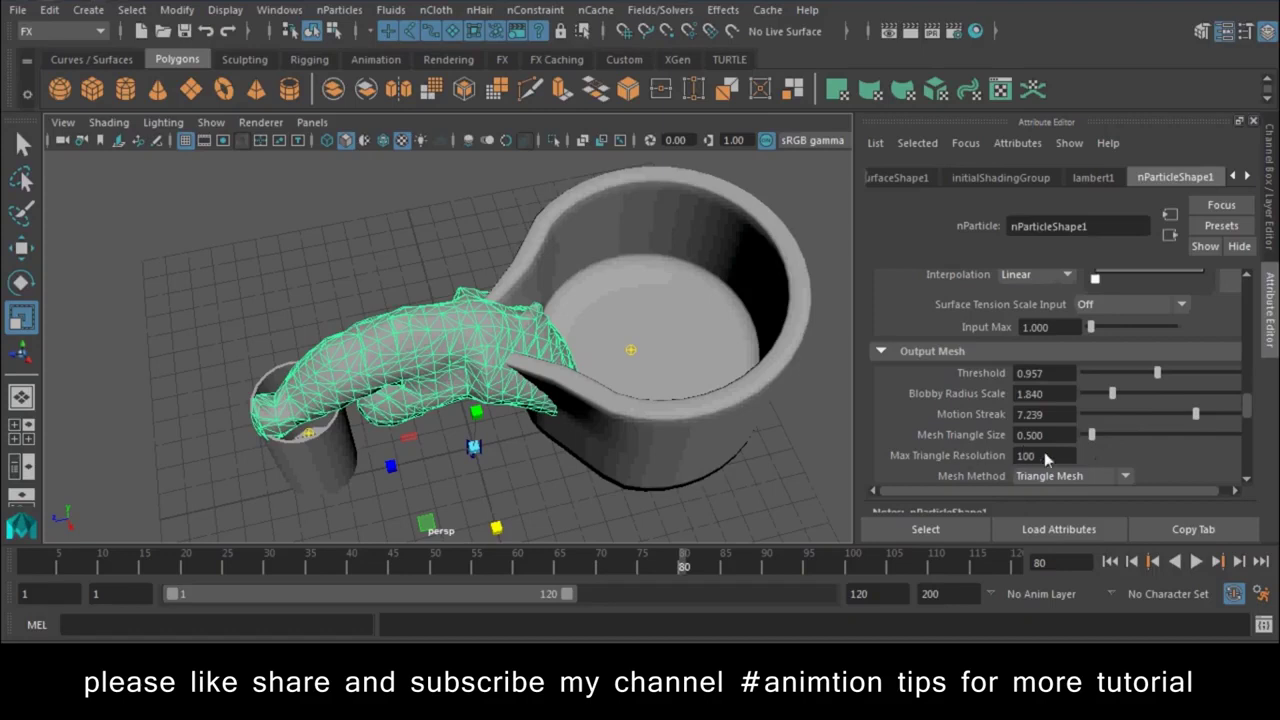
{"action": "scroll", "coordinate": [1044, 452], "scroll_direction": "down", "scroll_amount": 2}
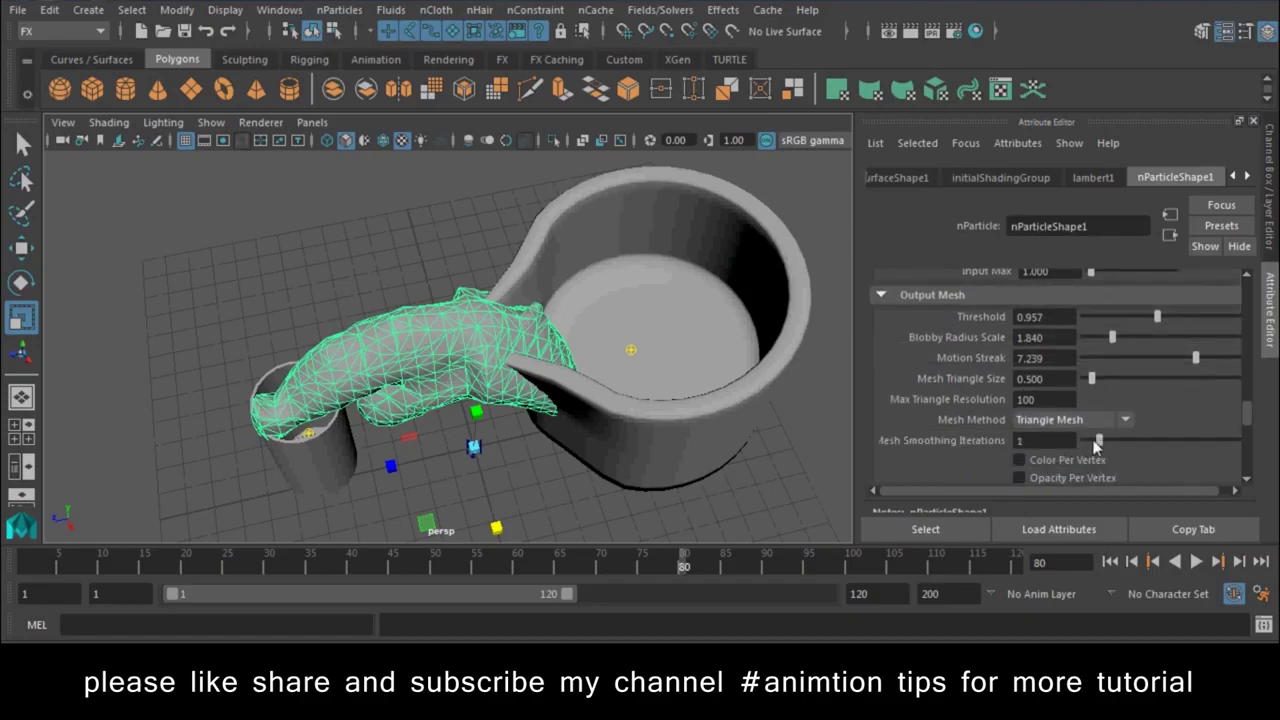
- Switch the liquid's Mesh Method to Quad Mesh
{"action": "left_click", "coordinate": [1091, 421]}
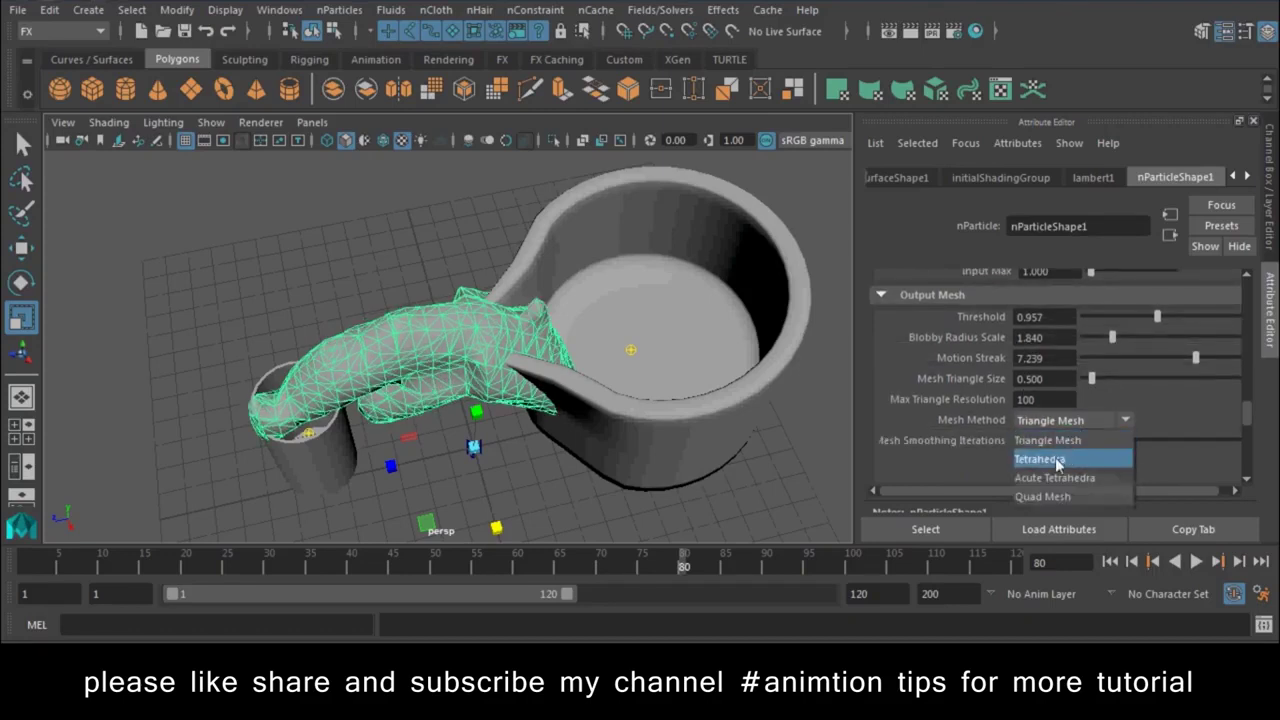
{"action": "left_click", "coordinate": [1053, 494]}
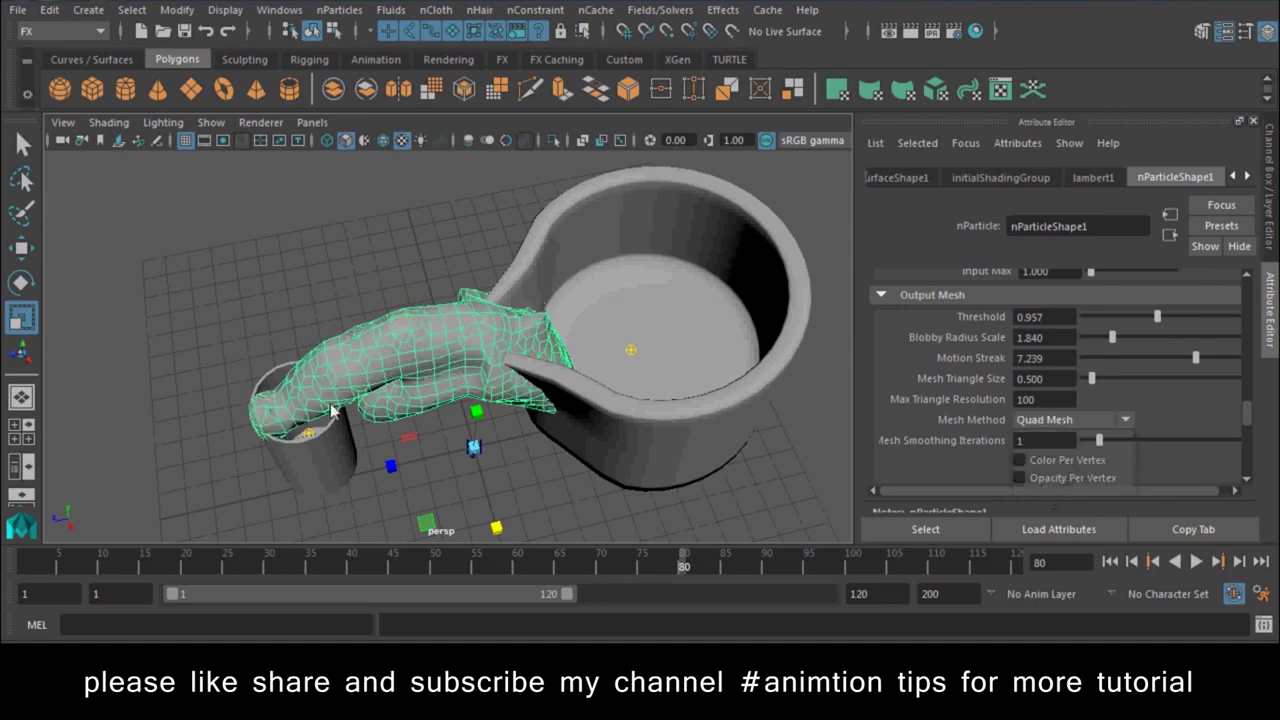
{"action": "mouse_move", "coordinate": [360, 260]}
{"action": "left_mouse_down", "text": "alt"}
{"action": "mouse_move", "coordinate": [338, 327]}
{"action": "mouse_move", "coordinate": [388, 365]}
{"action": "left_mouse_up", "text": "alt"}
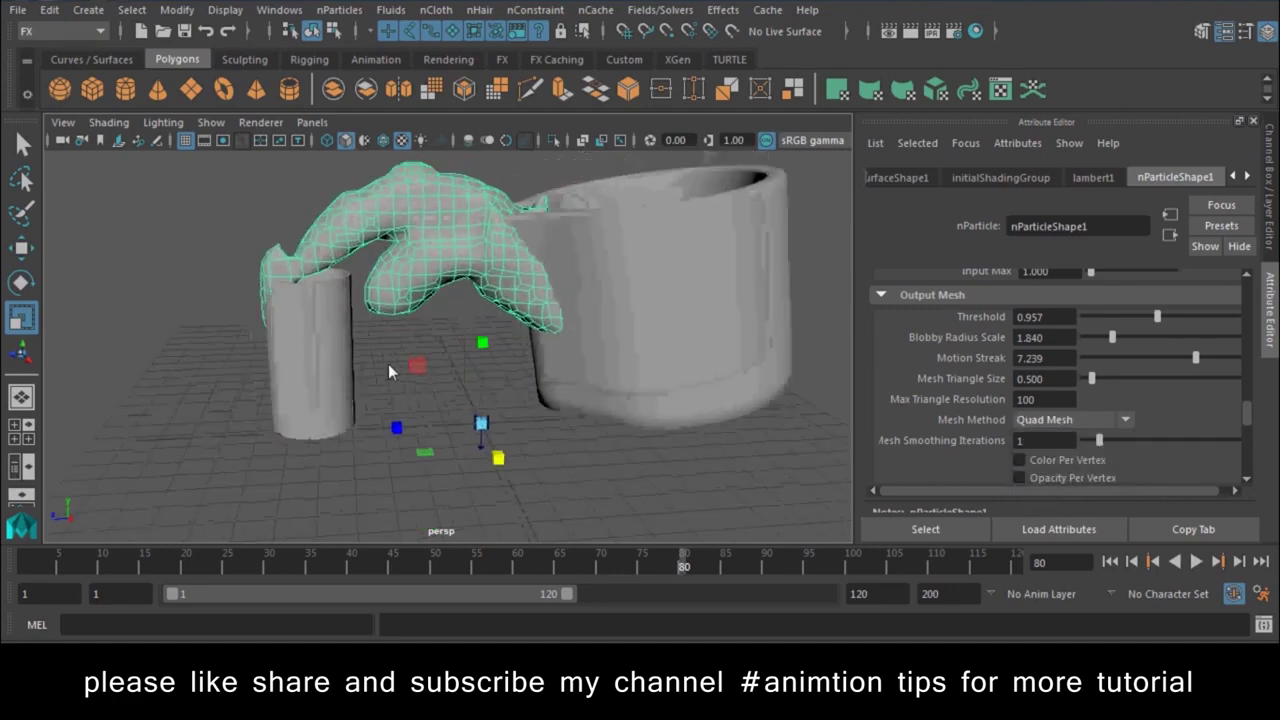
- Replay the quad-mesh pour from frame 1 and zoom in on the jug and glass
{"action": "left_click", "coordinate": [1110, 561]}
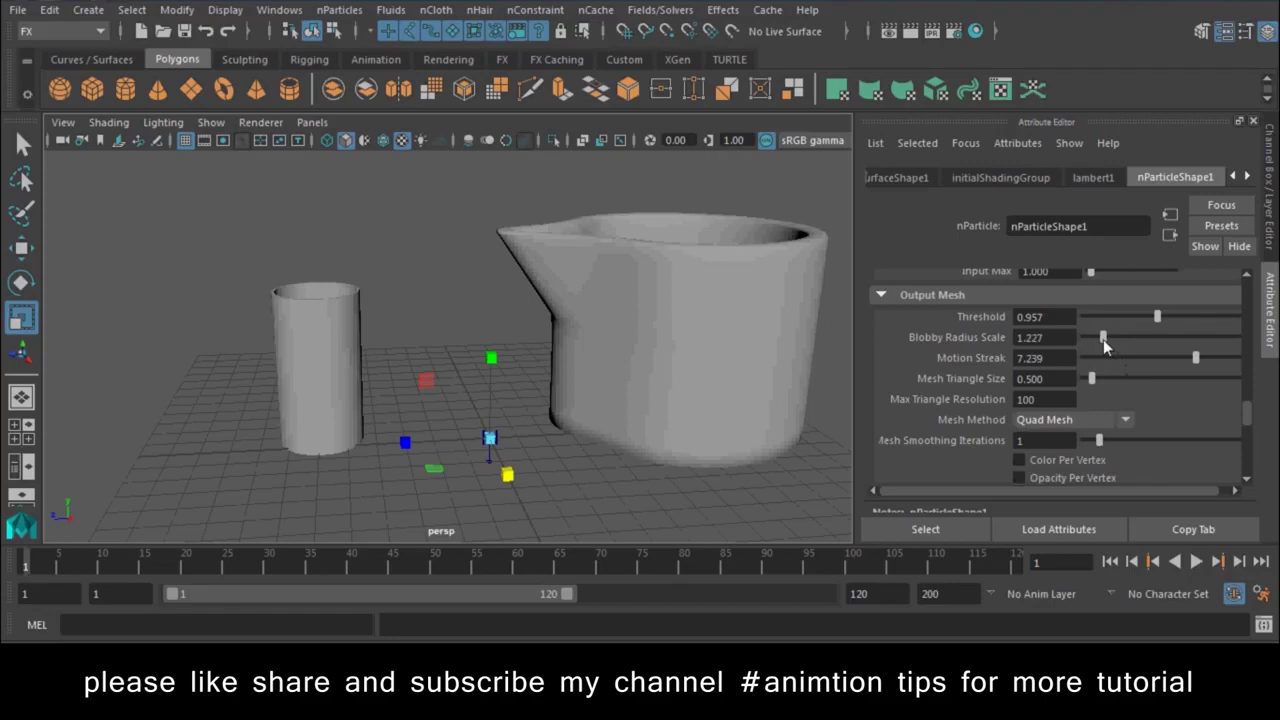
{"action": "left_click", "coordinate": [1196, 561]}
{"action": "mouse_move", "coordinate": [528, 294]}
{"action": "left_mouse_down", "text": "alt"}
{"action": "mouse_move", "coordinate": [649, 375]}
{"action": "mouse_move", "coordinate": [593, 376]}
{"action": "left_mouse_up", "text": "alt"}
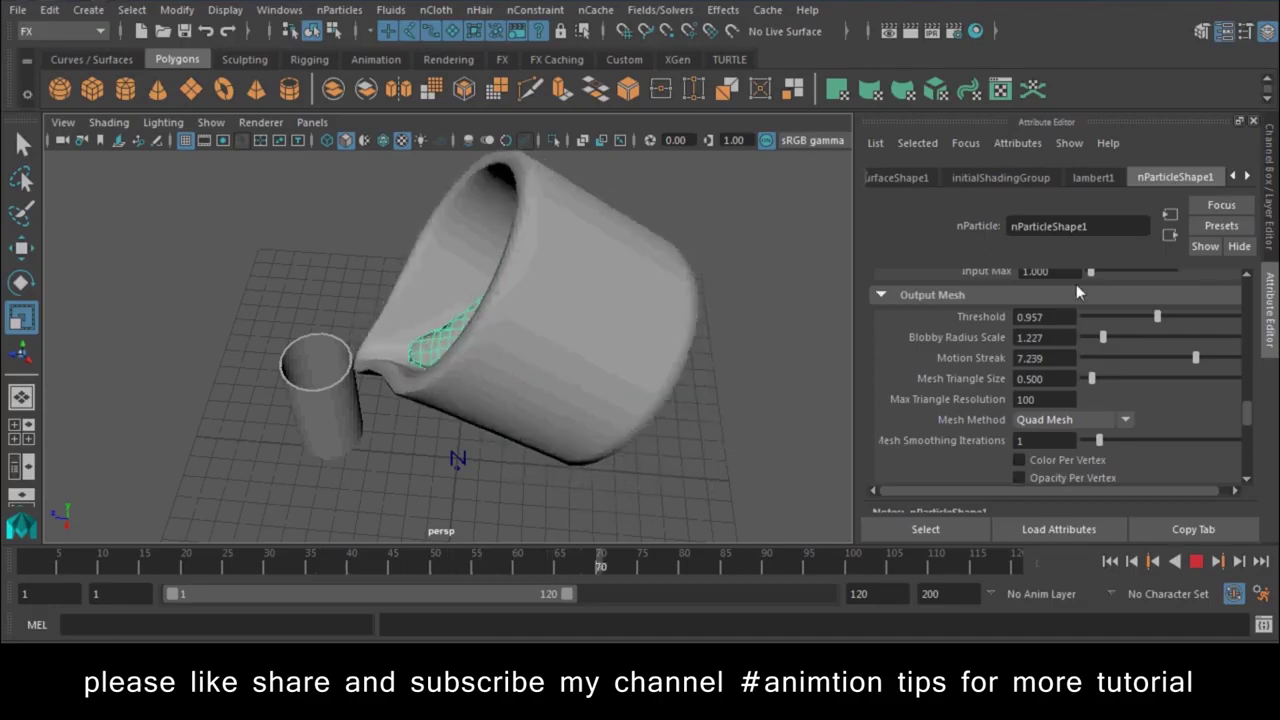
{"action": "left_click", "coordinate": [1196, 561]}
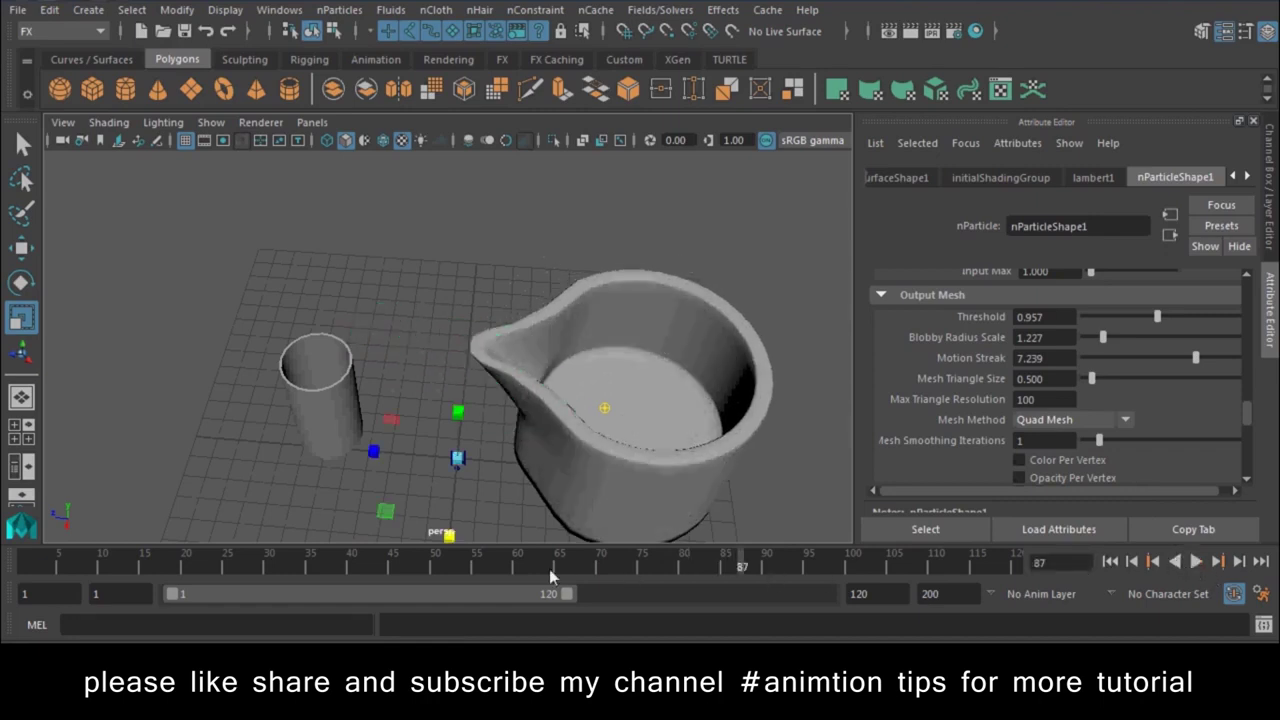
{"action": "key", "text": "alt+v"}
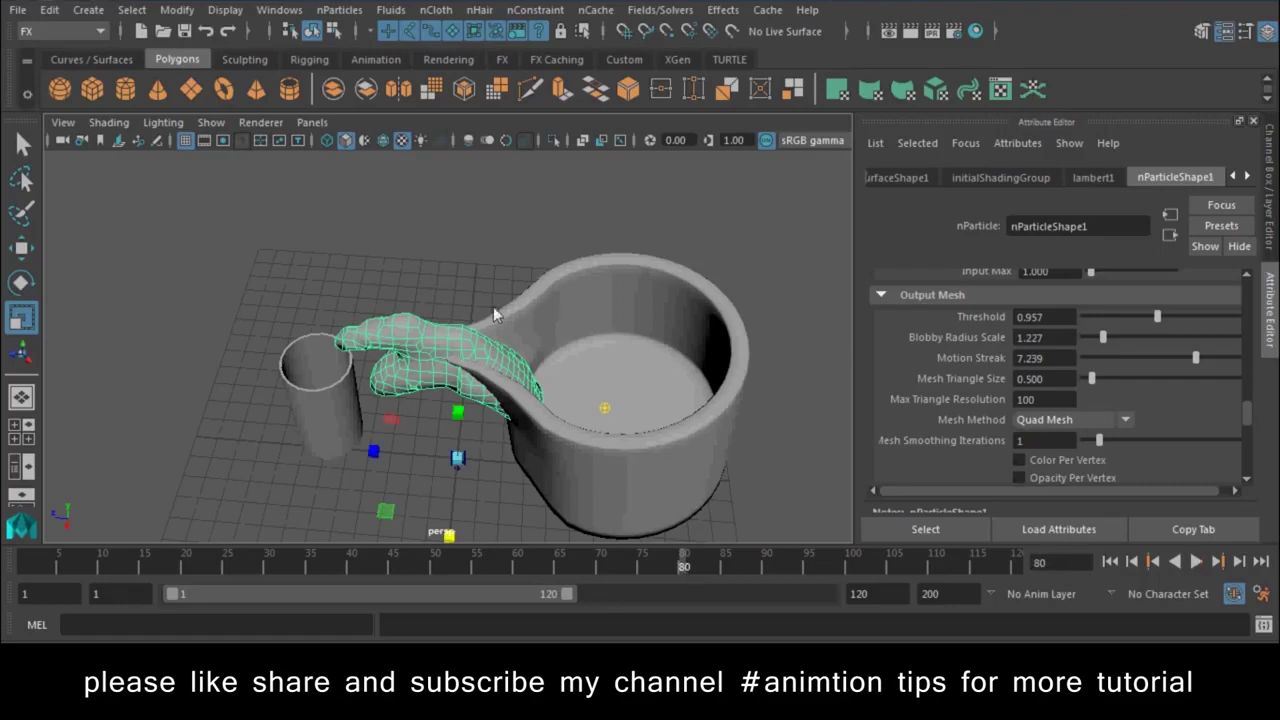
{"action": "right_click_drag", "start_coordinate": [493, 313], "coordinate": [883, 365], "text": "alt"}
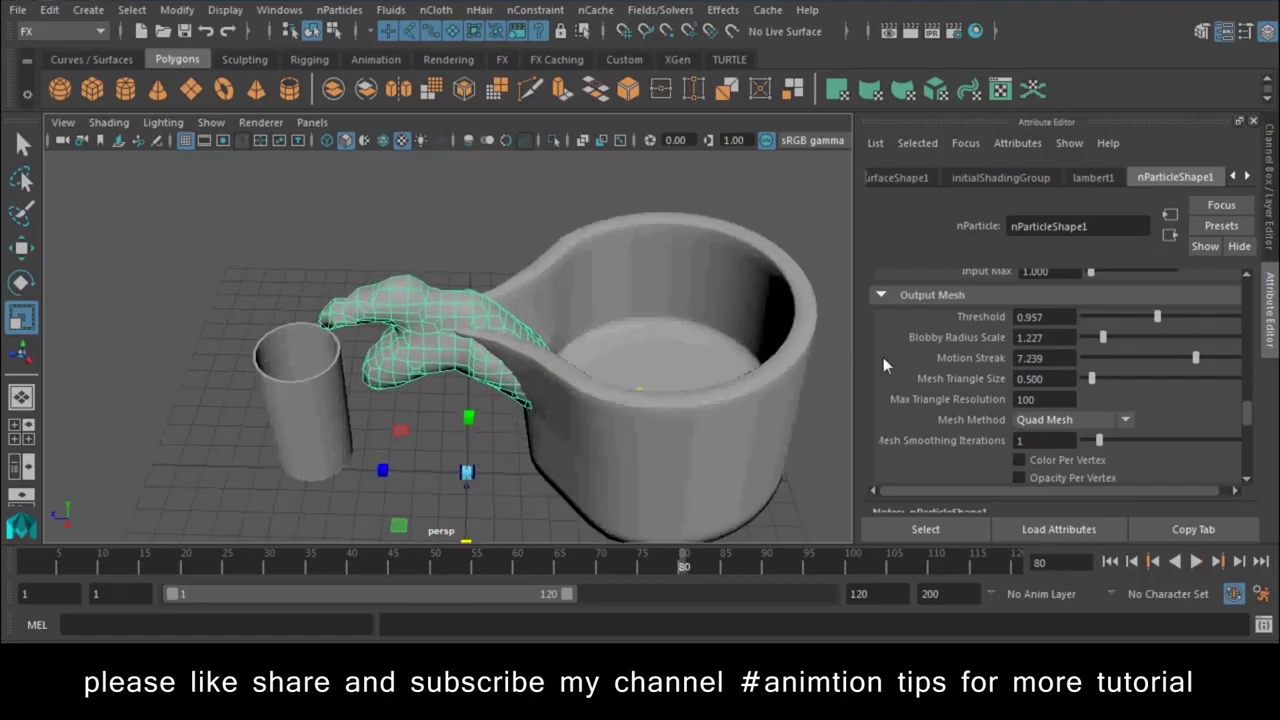
- Reduce Motion Streak, shrink Mesh Triangle Size, and raise Threshold to 1.521 for a smoother stream
{"action": "left_click", "coordinate": [1157, 358]}
{"action": "mouse_move", "coordinate": [1183, 363]}
{"action": "left_mouse_down"}
{"action": "mouse_move", "coordinate": [1130, 368]}
{"action": "mouse_move", "coordinate": [1198, 328]}
{"action": "left_mouse_up"}
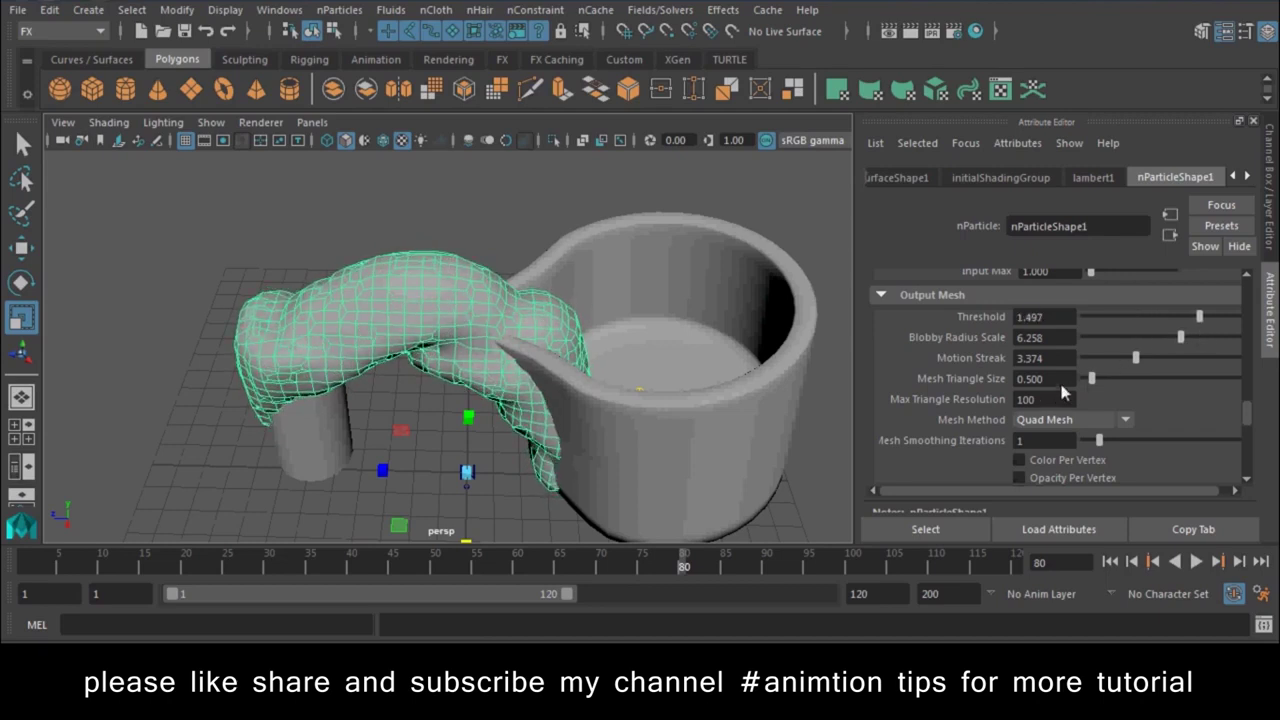
{"action": "mouse_move", "coordinate": [1103, 377]}
{"action": "left_mouse_down"}
{"action": "mouse_move", "coordinate": [1086, 379]}
{"action": "mouse_move", "coordinate": [1081, 358]}
{"action": "mouse_move", "coordinate": [1149, 341]}
{"action": "mouse_move", "coordinate": [1128, 341]}
{"action": "left_mouse_up"}
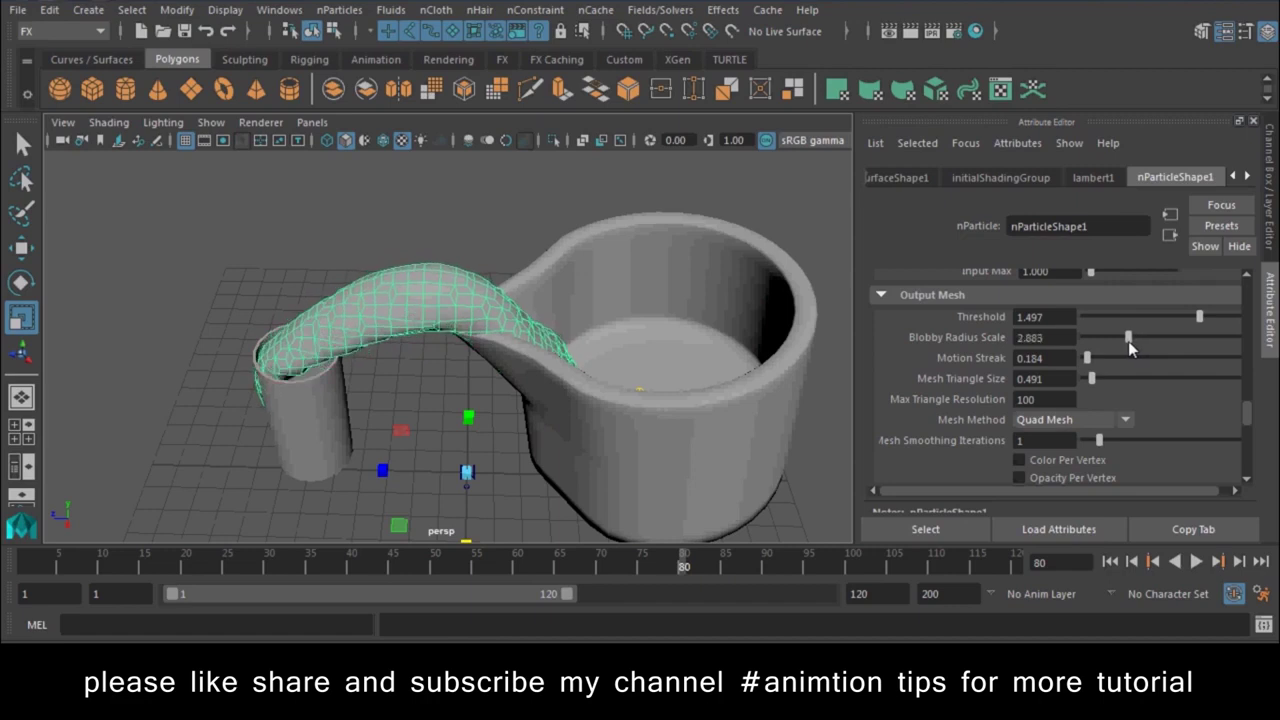
{"action": "left_click", "coordinate": [1183, 318]}
{"action": "left_click_drag", "start_coordinate": [1206, 318], "coordinate": [1217, 318]}
- Select the jug, replay the pour from the start, and stop at frame 84
{"action": "left_click", "coordinate": [545, 447]}
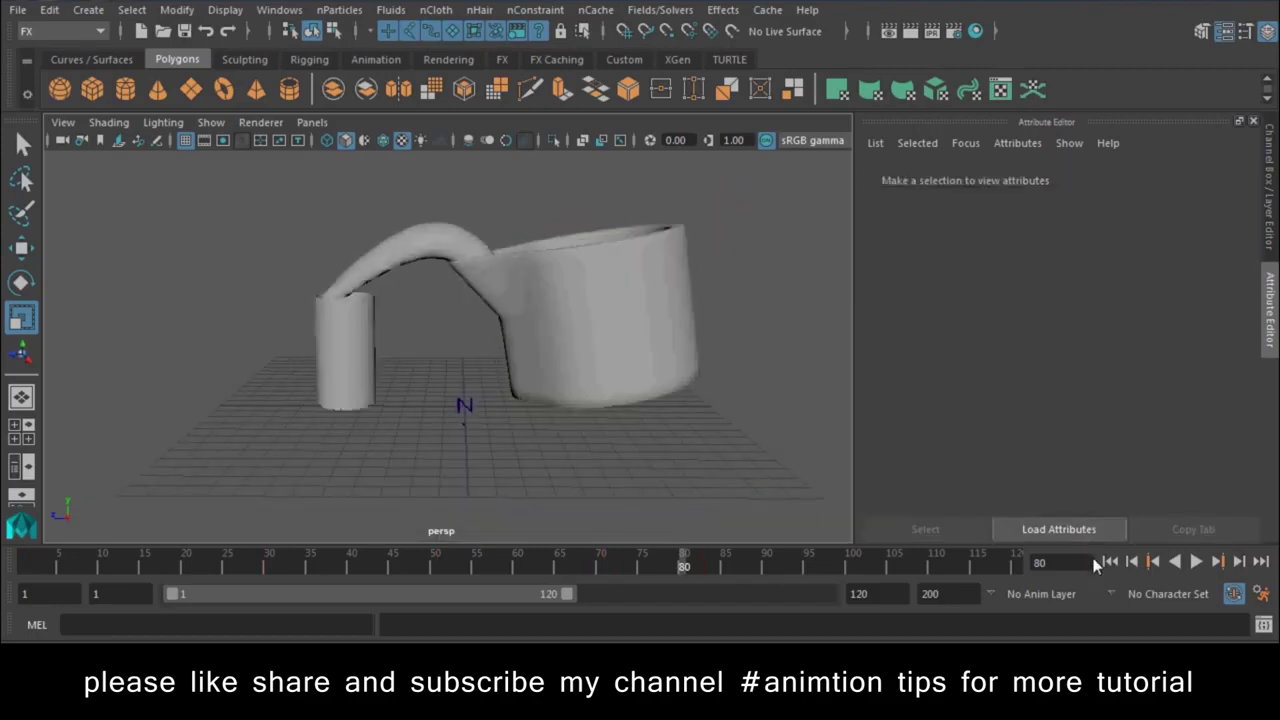
{"action": "left_click", "coordinate": [1110, 561]}
{"action": "left_click", "coordinate": [1204, 566]}
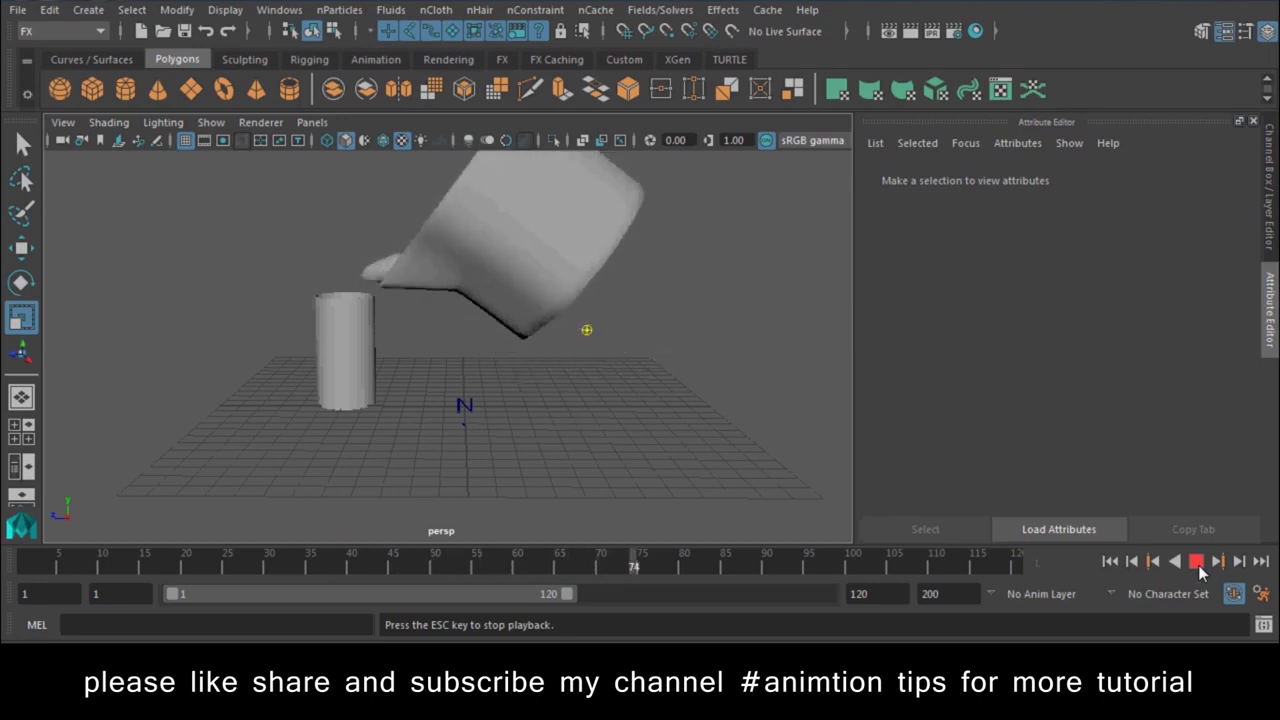
{"action": "left_click", "coordinate": [1197, 563]}
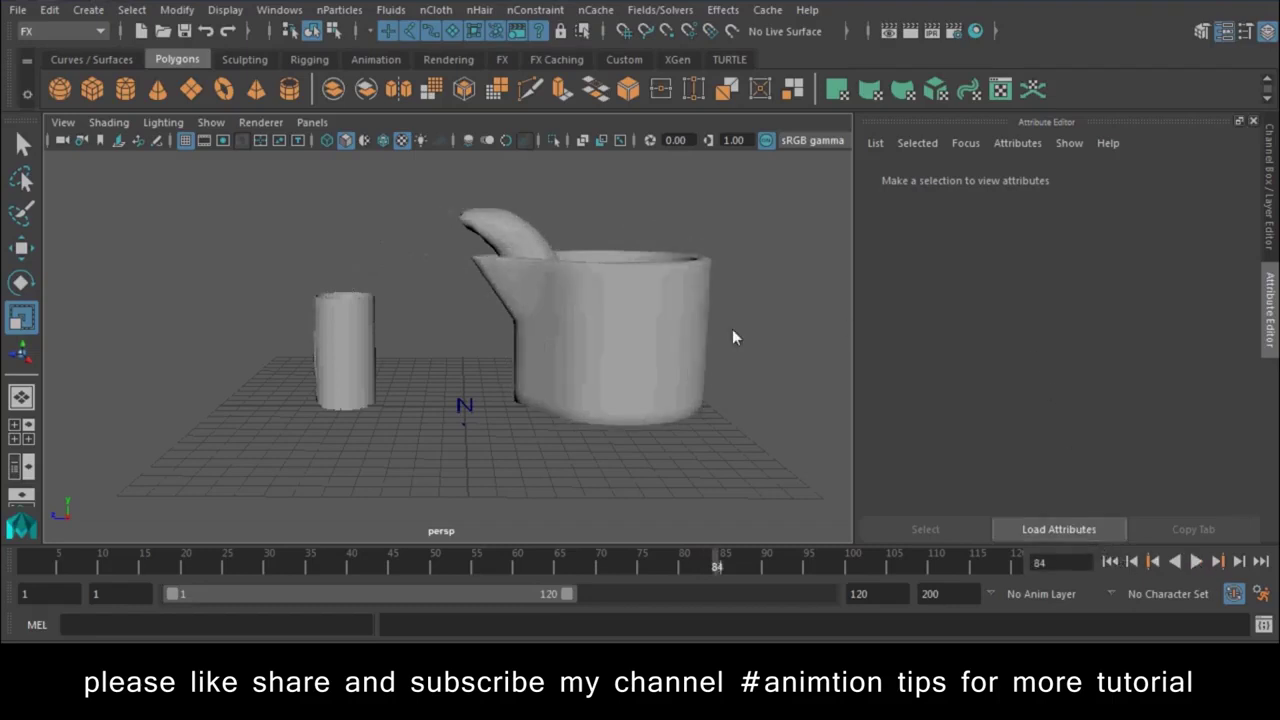
{"action": "mouse_move", "coordinate": [445, 340]}
{"action": "left_mouse_down", "text": "alt"}
{"action": "mouse_move", "coordinate": [754, 334]}
{"action": "mouse_move", "coordinate": [369, 230]}
{"action": "mouse_move", "coordinate": [500, 346]}
{"action": "mouse_move", "coordinate": [500, 248]}
{"action": "left_mouse_up", "text": "alt"}
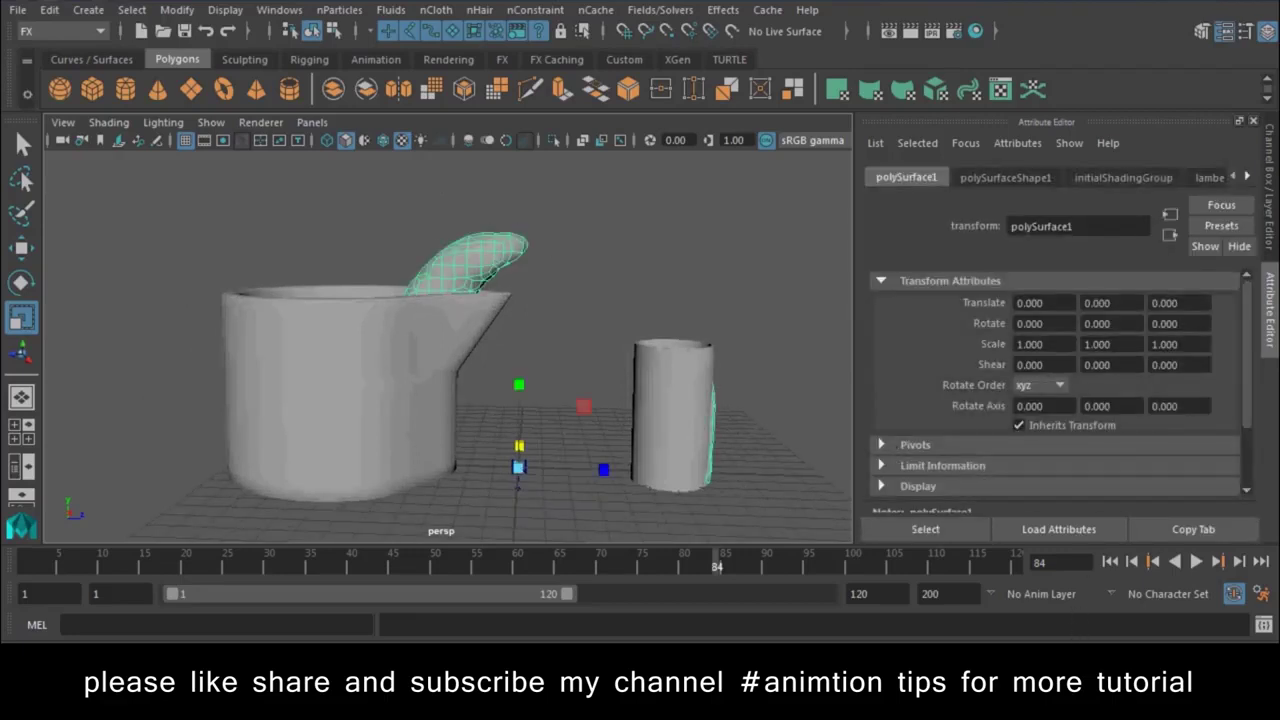
- Open another application from the taskbar's hidden-icons tray
{"action": "left_click", "coordinate": [1118, 700]}
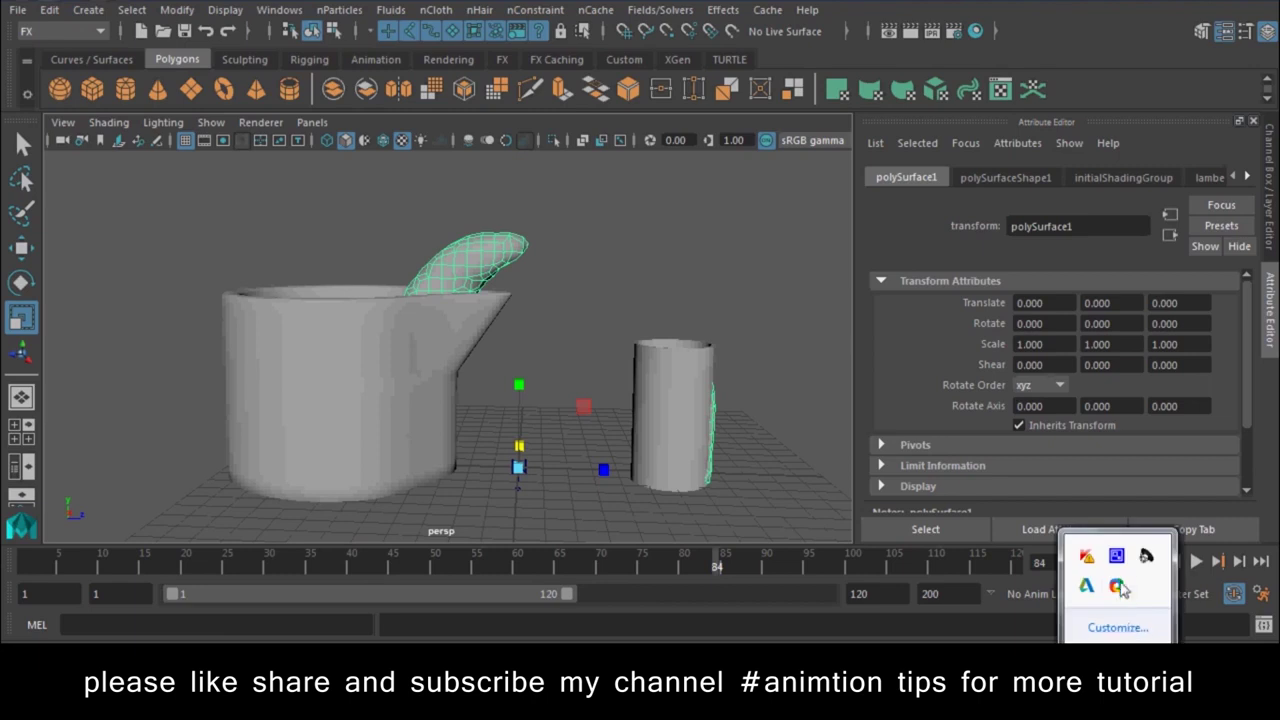
{"action": "left_click", "coordinate": [1118, 557]}
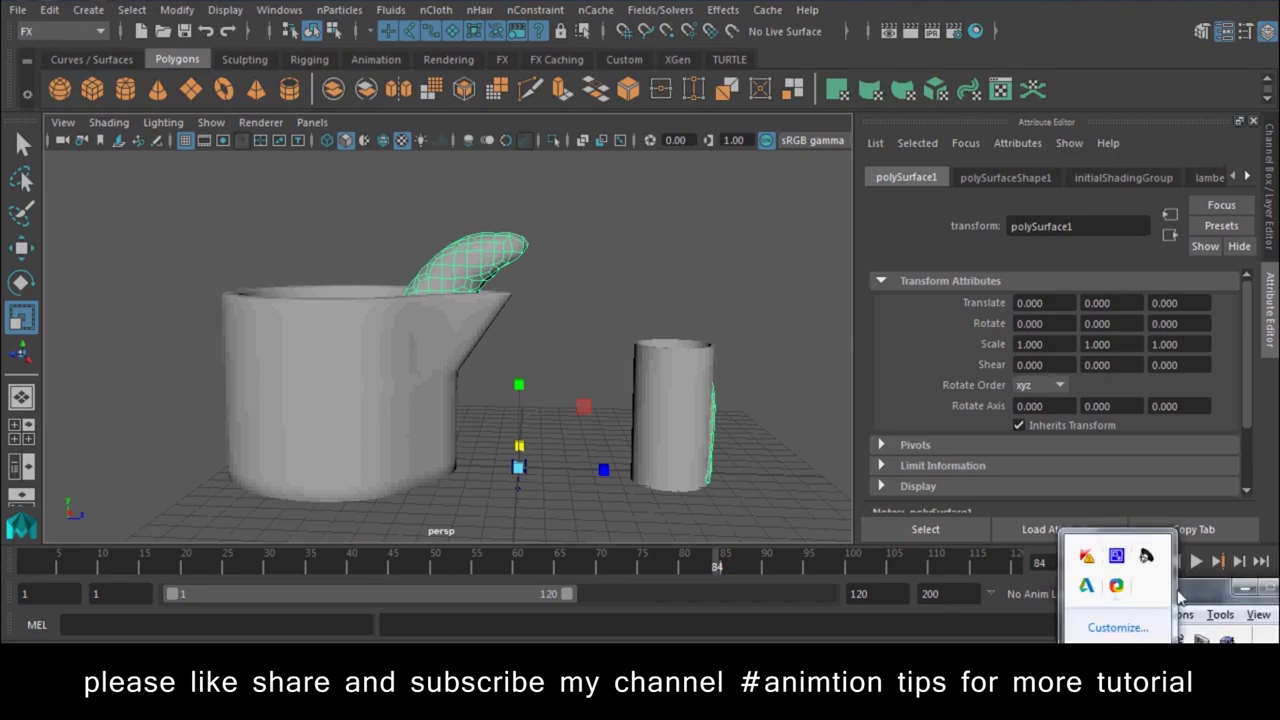